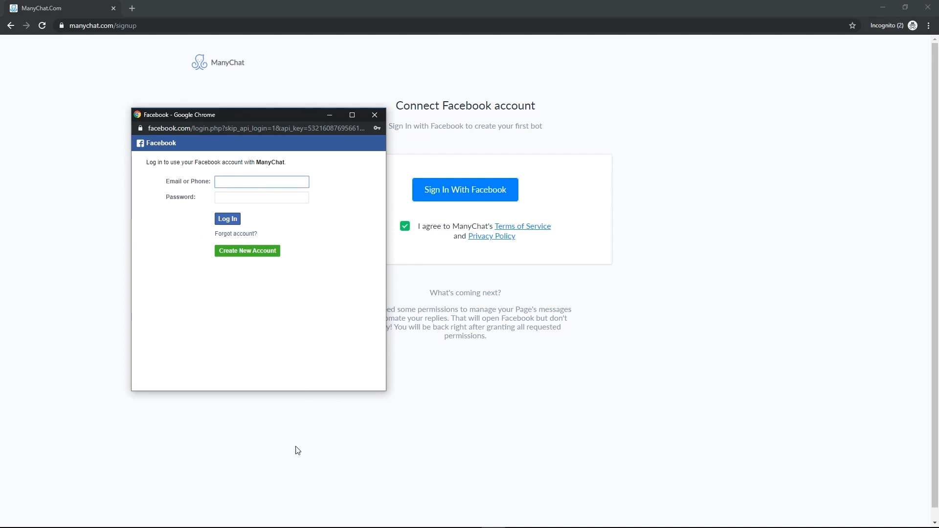
Step: Switch to the browser window with the Fields N Forms dashboard and look through its channels and bot stats
mouse_move(494, 523)
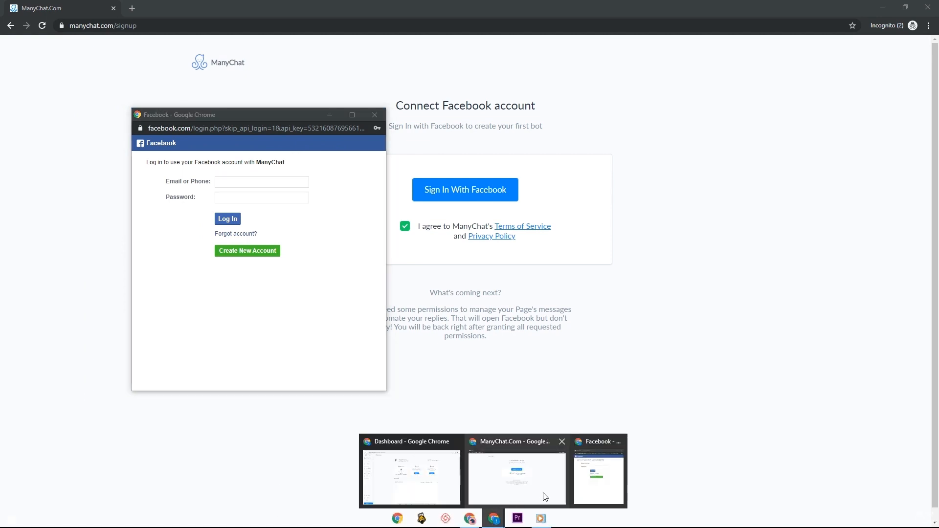
left_click(439, 494)
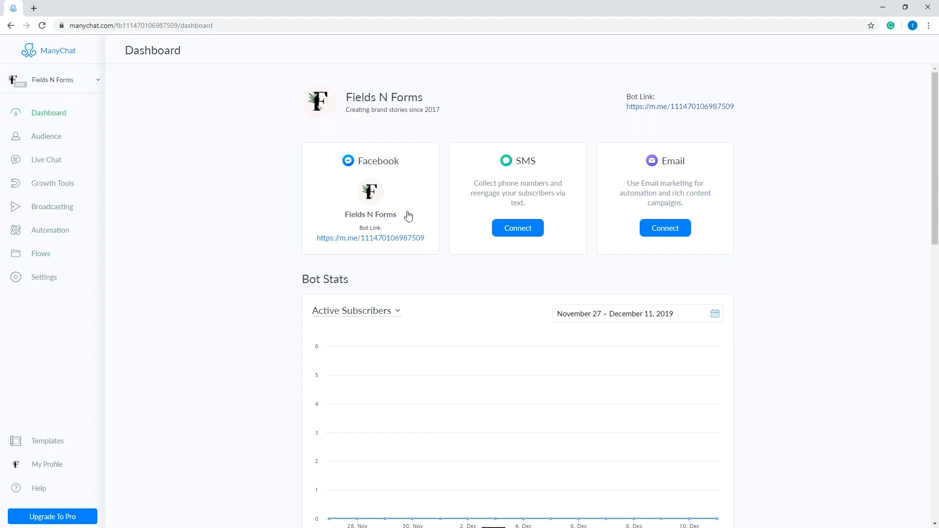
scroll(773, 221, "down", 1)
scroll(773, 221, "down", 7)
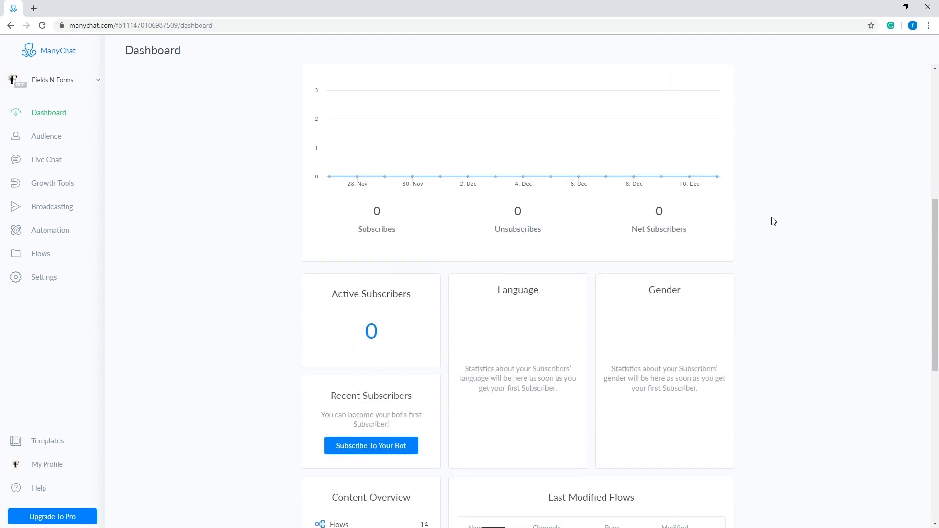
scroll(773, 221, "up", 7)
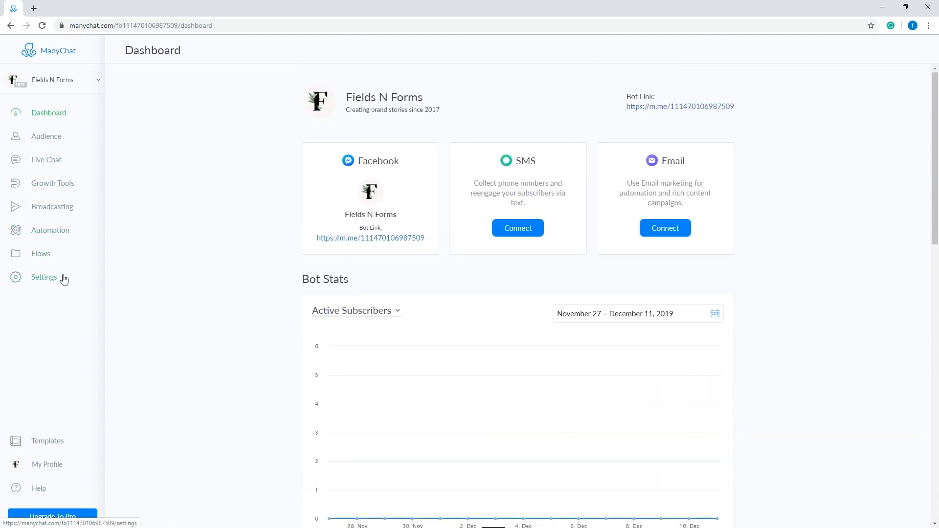
Step: Save the greeting text in the bot's general settings and preview how it looks in Messenger
left_click(43, 282)
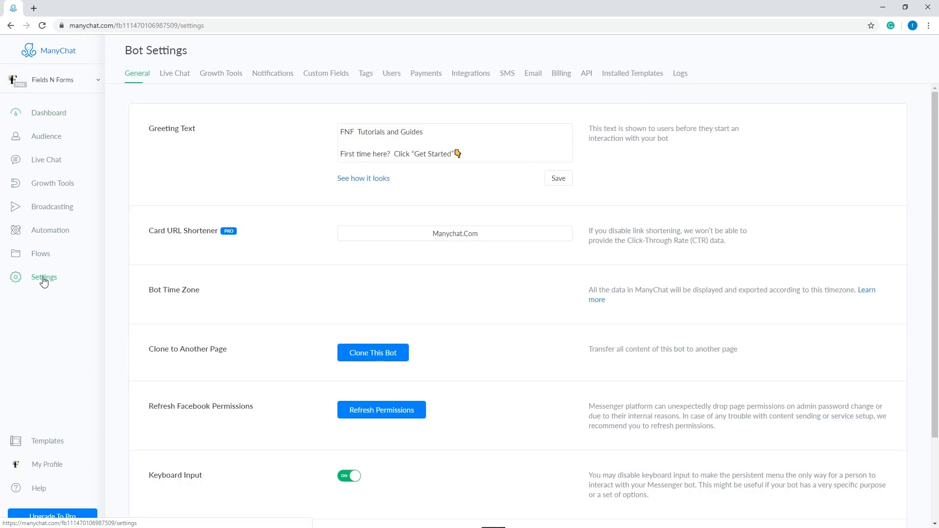
left_click(405, 130)
left_click_drag(405, 130, 317, 133)
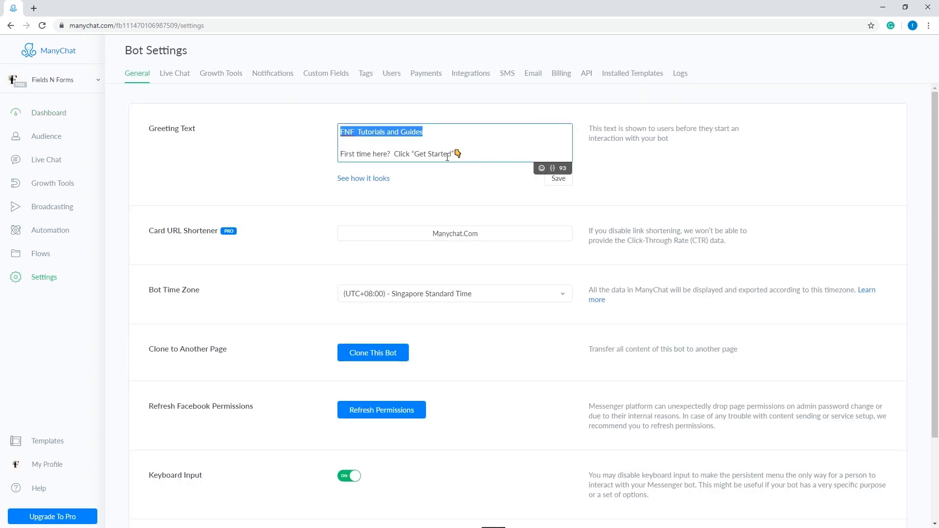
left_click_drag(464, 154, 342, 131)
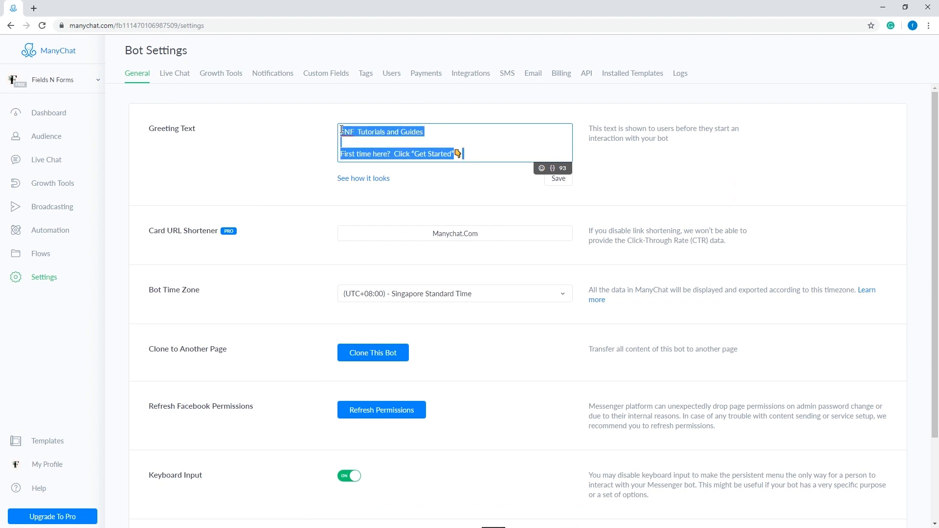
left_click(434, 182)
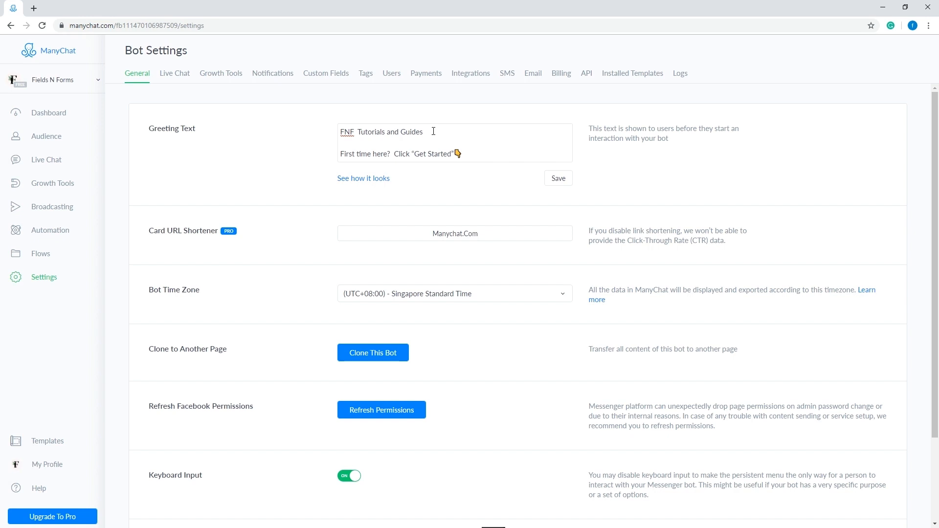
left_click(561, 181)
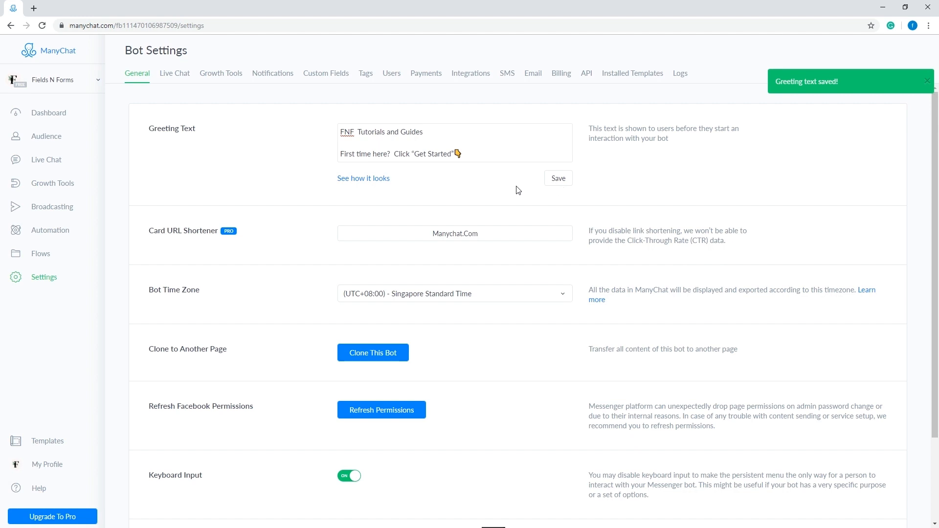
left_click(356, 179)
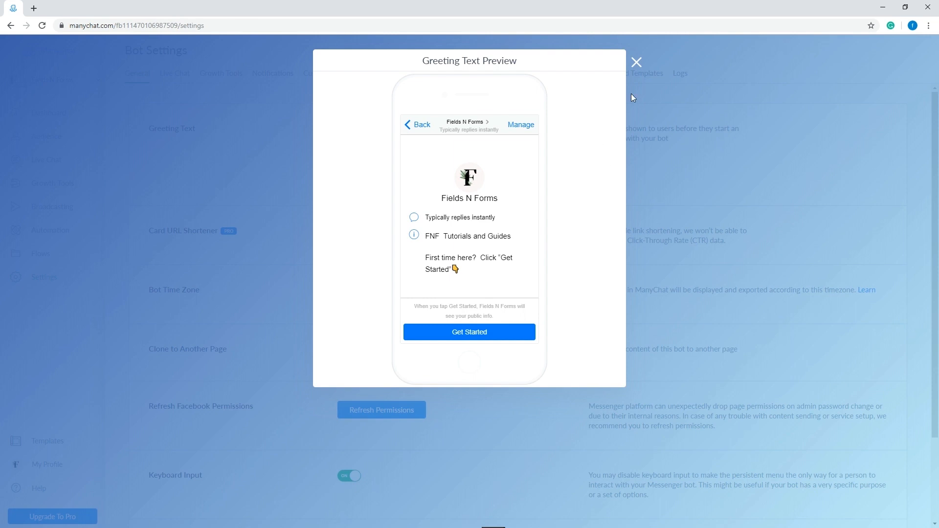
left_click(637, 63)
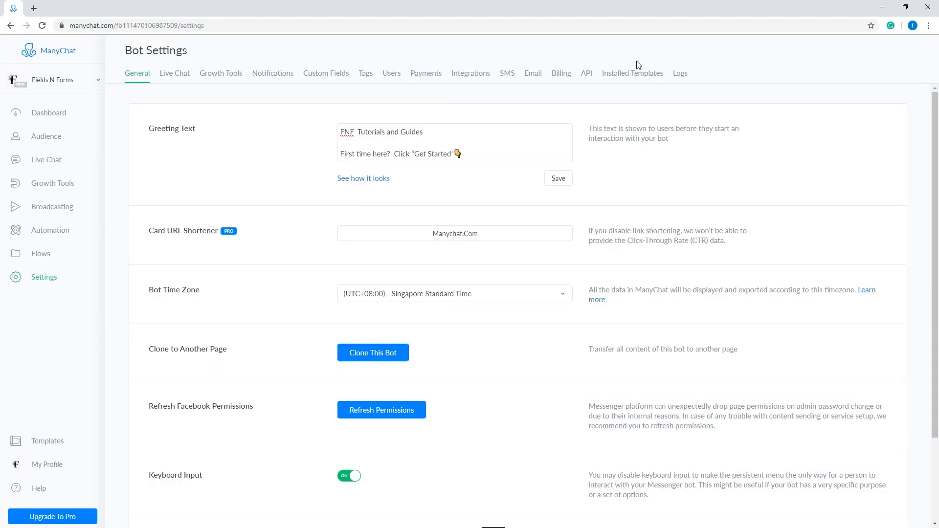
Step: Open the automation's welcome message for editing and check its additional flow options
left_click(49, 233)
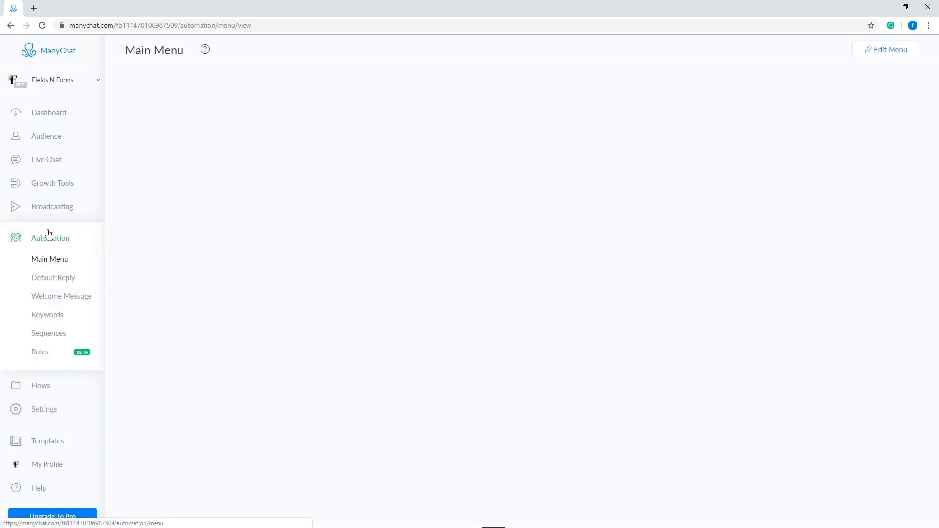
left_click(50, 301)
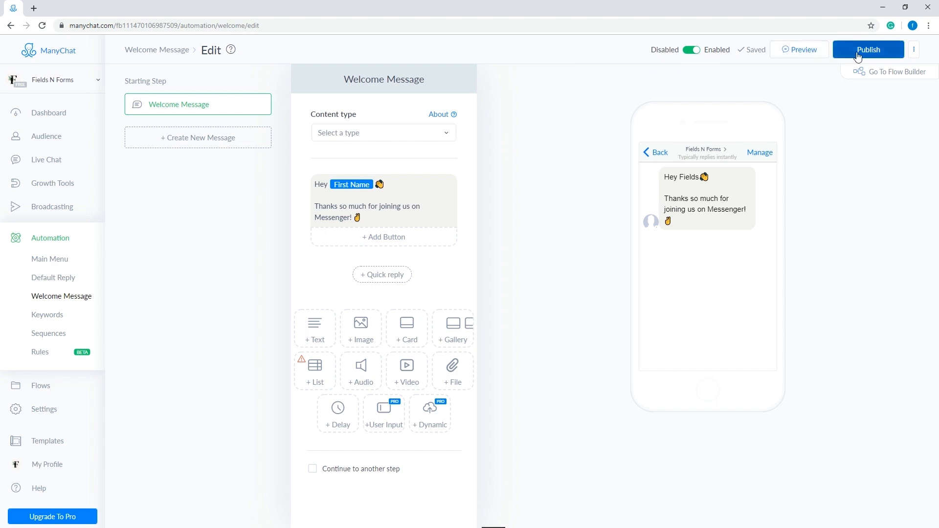
left_click(913, 58)
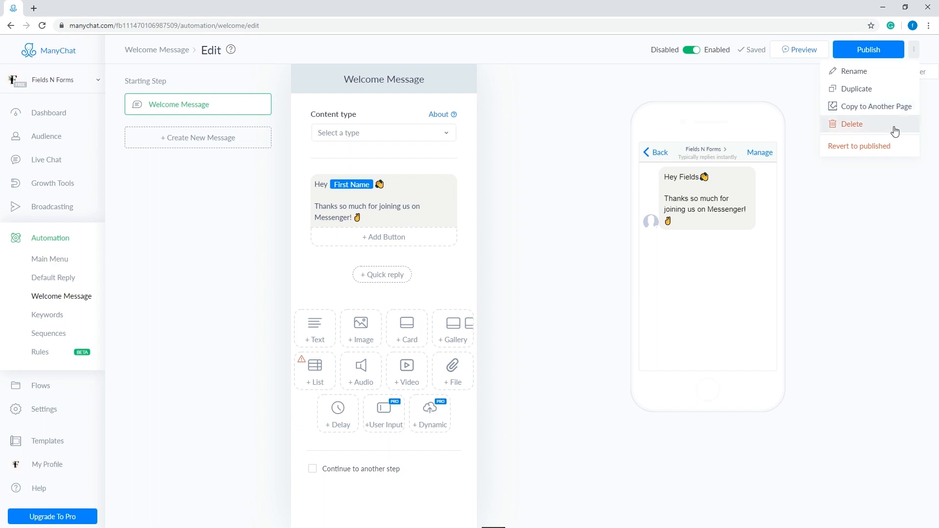
left_click(893, 183)
Step: Replace the first line of the welcome message with "Hey" followed by the First Name variable, and check it in the phone preview
left_click(413, 183)
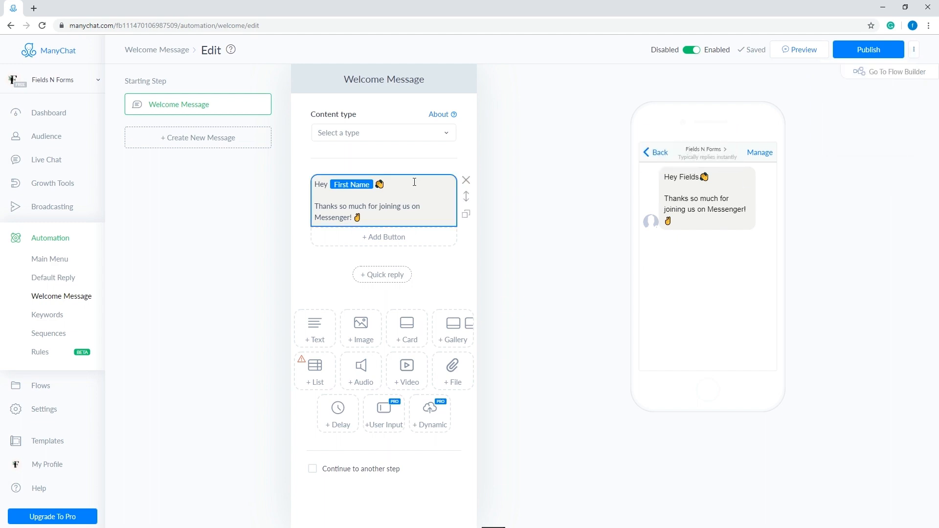
left_click_drag(329, 184, 288, 188)
key("BackSpace")
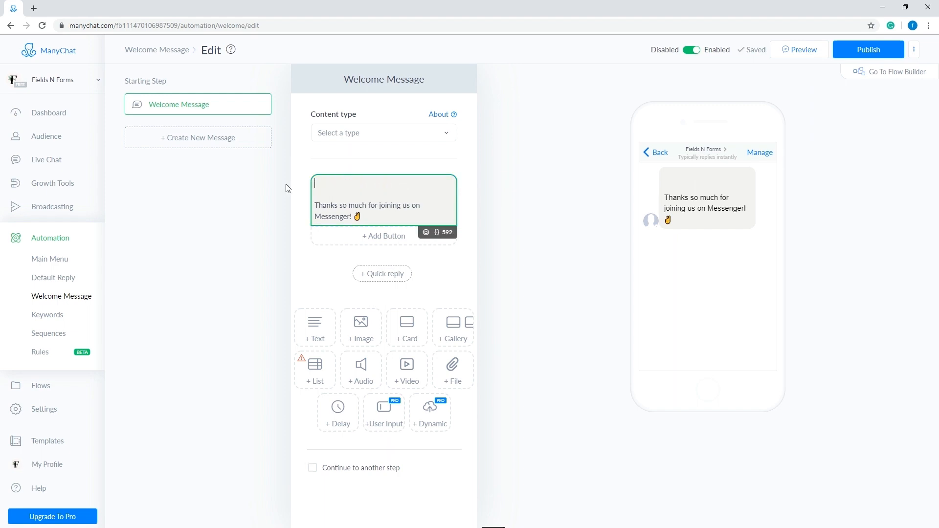
type("Hey")
left_click(437, 232)
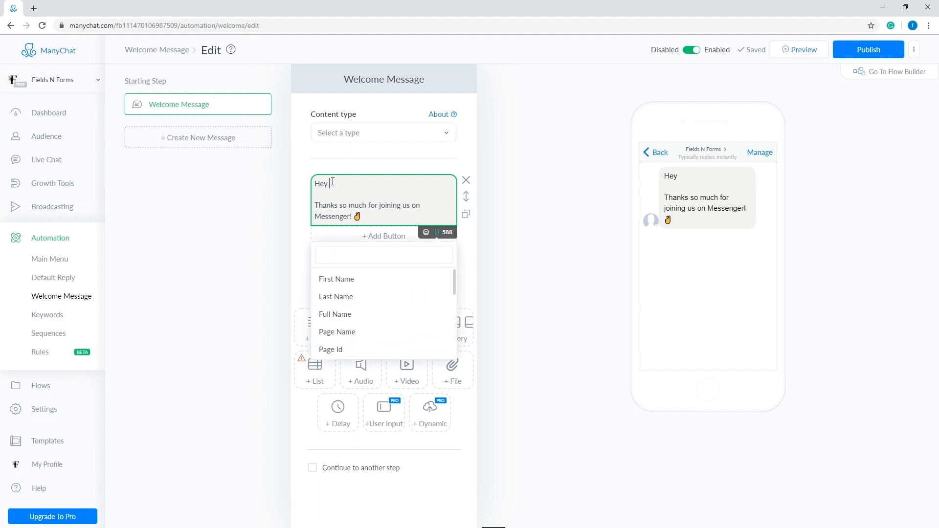
left_click(341, 281)
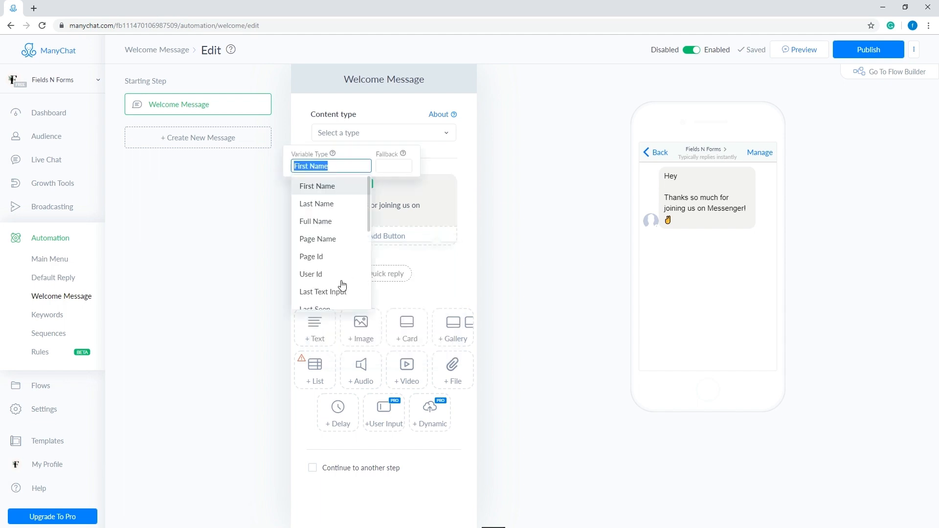
left_click(403, 199)
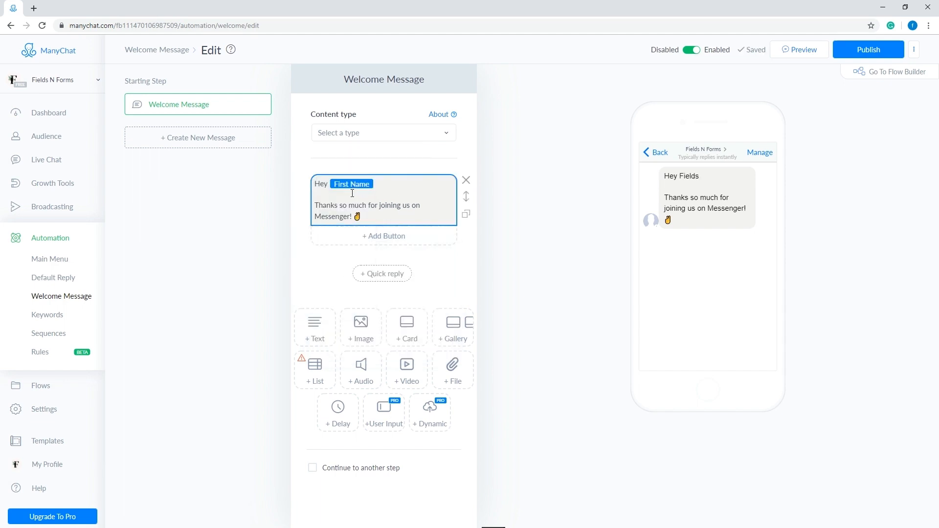
double_click(689, 178)
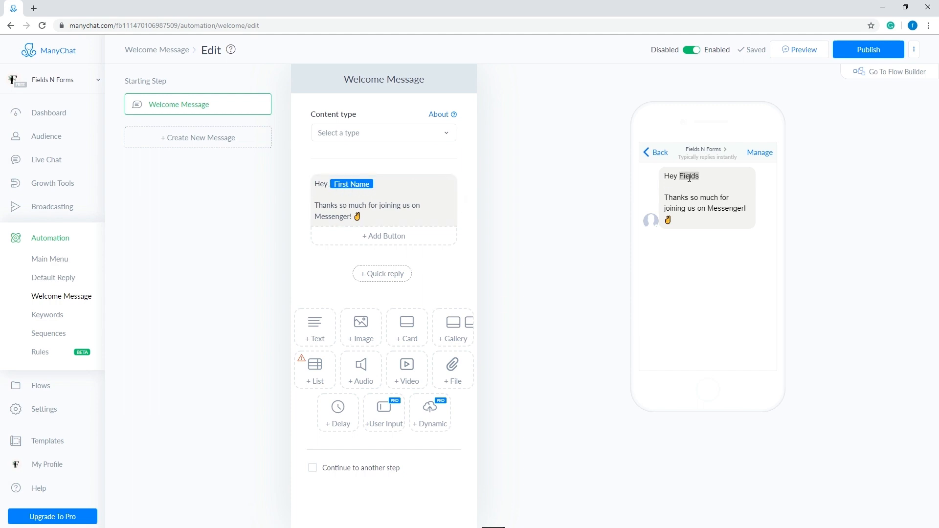
mouse_move(696, 176)
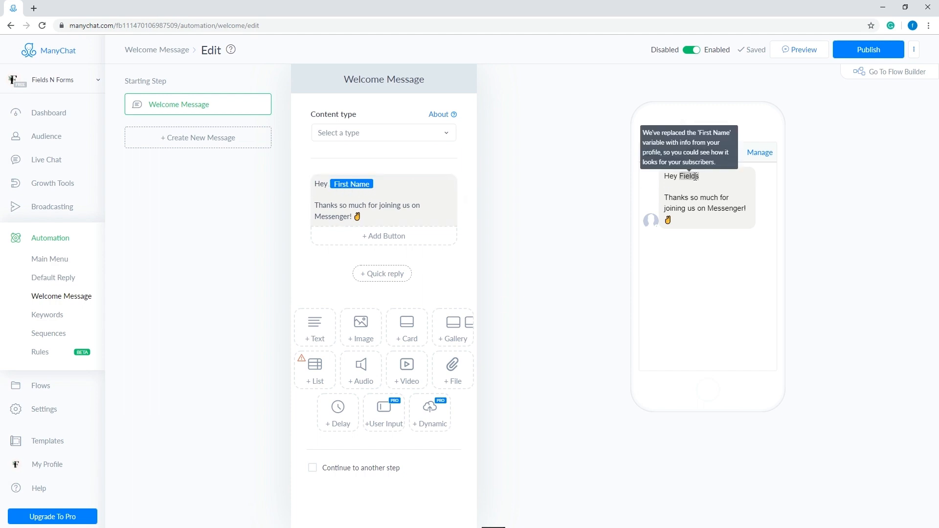
Step: Add a clapping hands emoji after the First Name variable in the welcome message and publish it
left_click(384, 183)
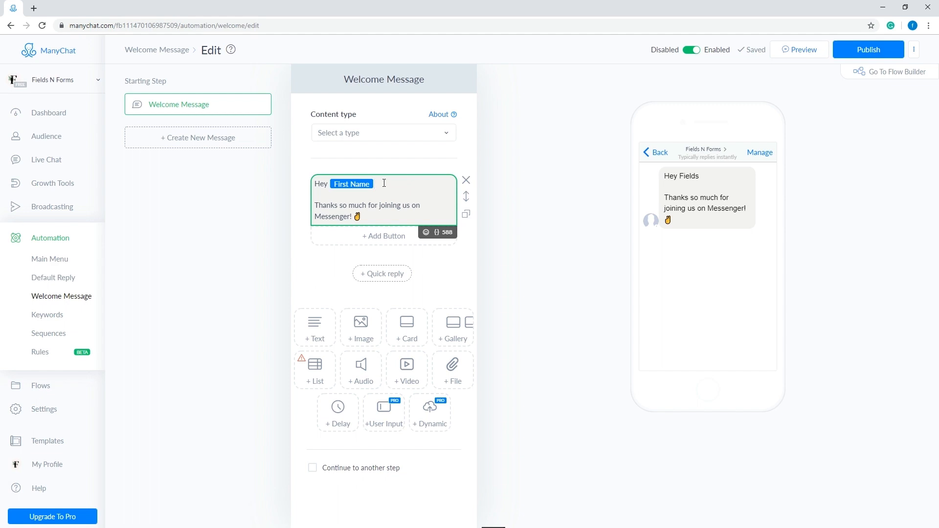
left_click(426, 233)
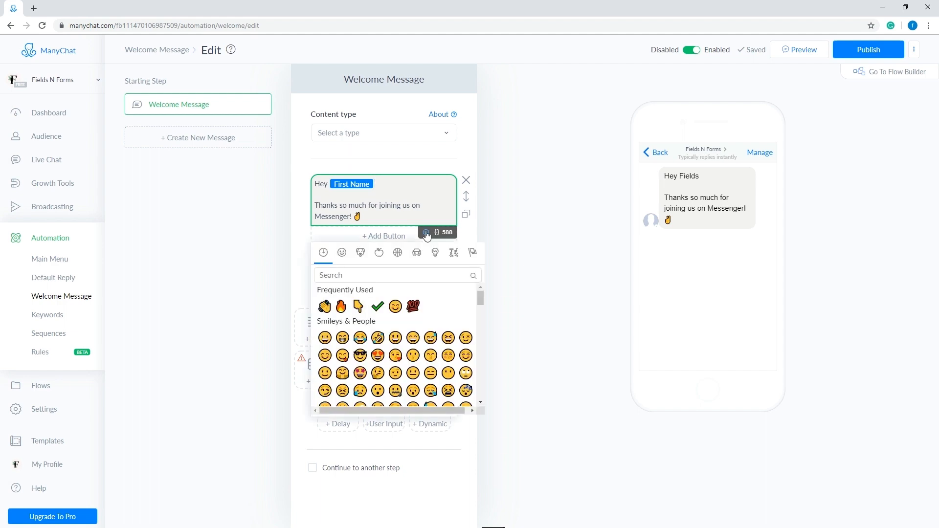
left_click(326, 309)
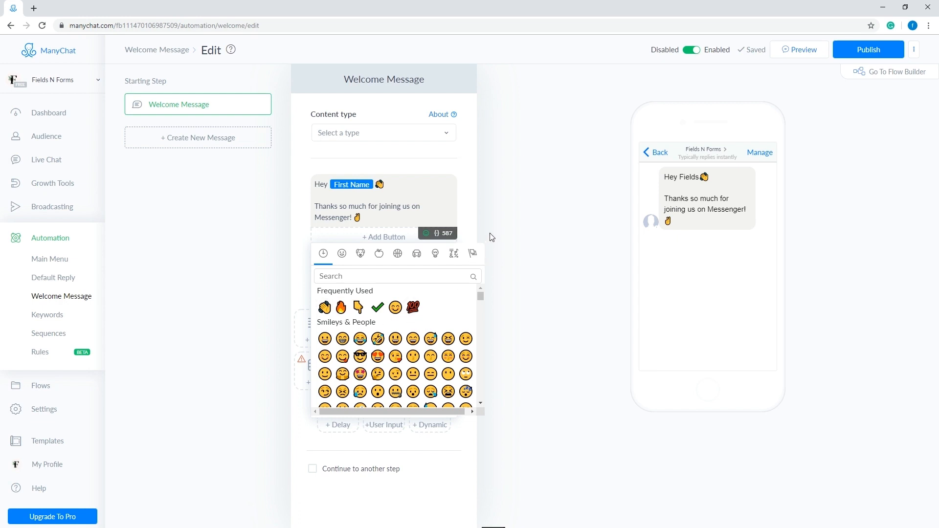
left_click(500, 223)
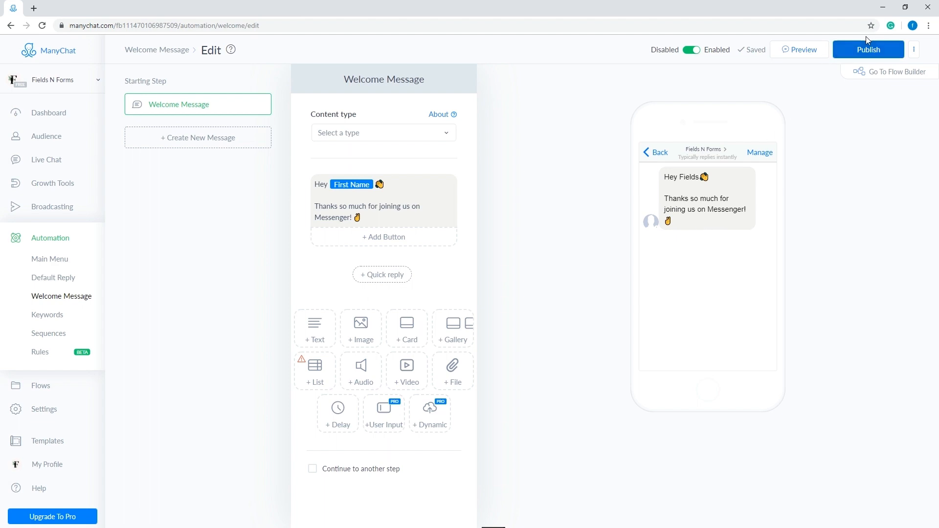
left_click(863, 59)
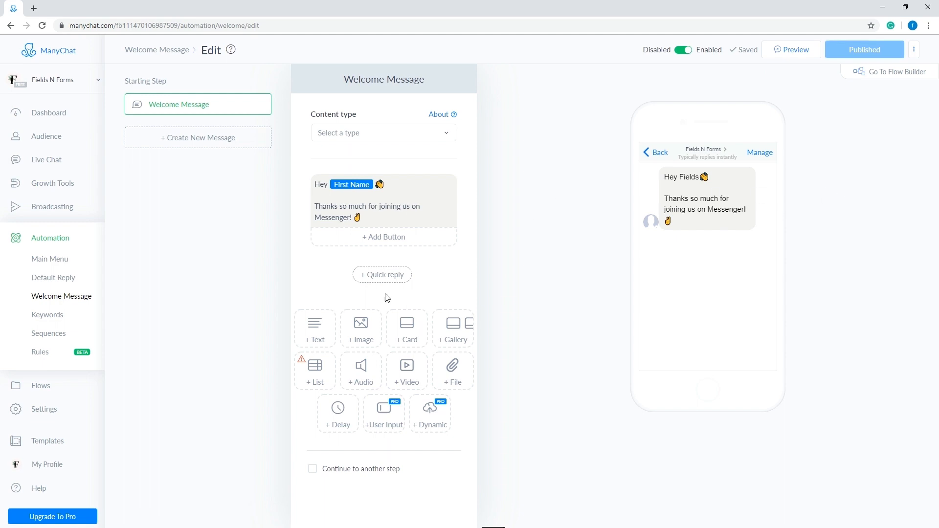
Step: View the default reply and the keyword rules, switching the "Hi, Hello or How are you?" rule off and on again
left_click(54, 284)
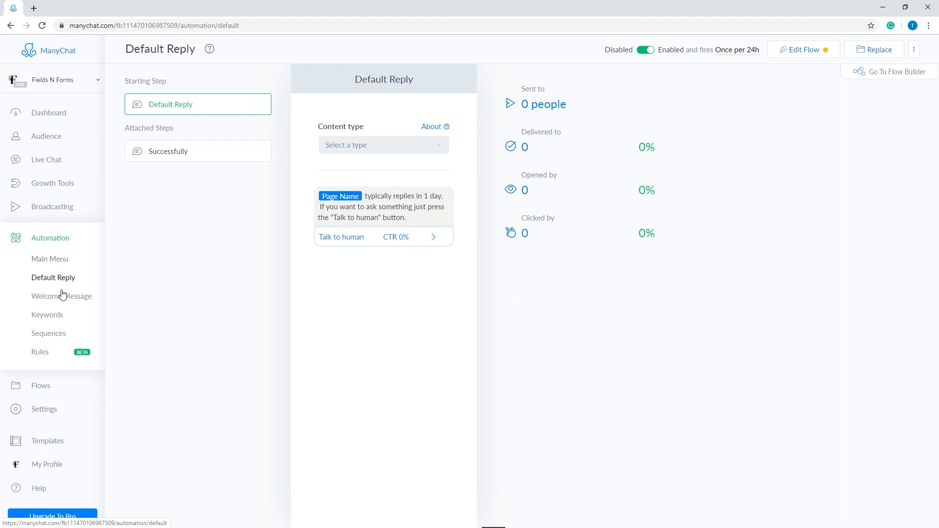
left_click(56, 321)
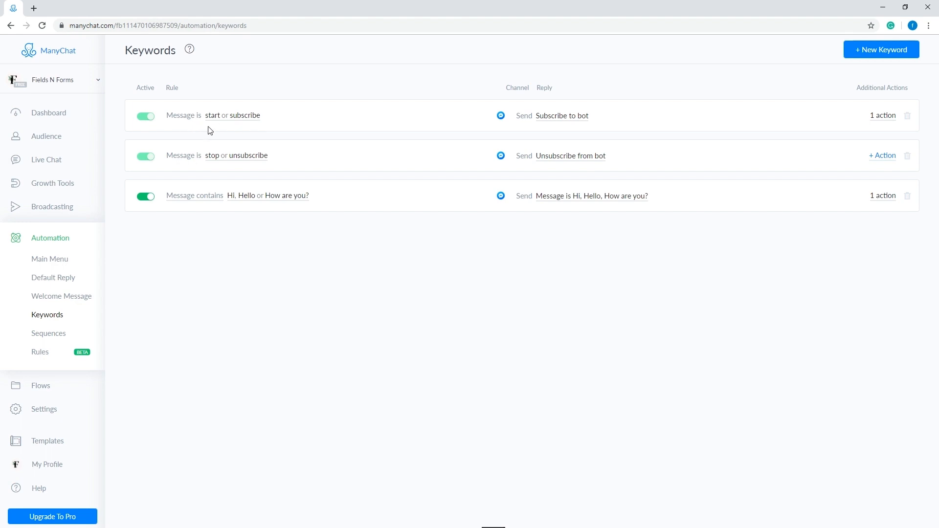
left_click(147, 197)
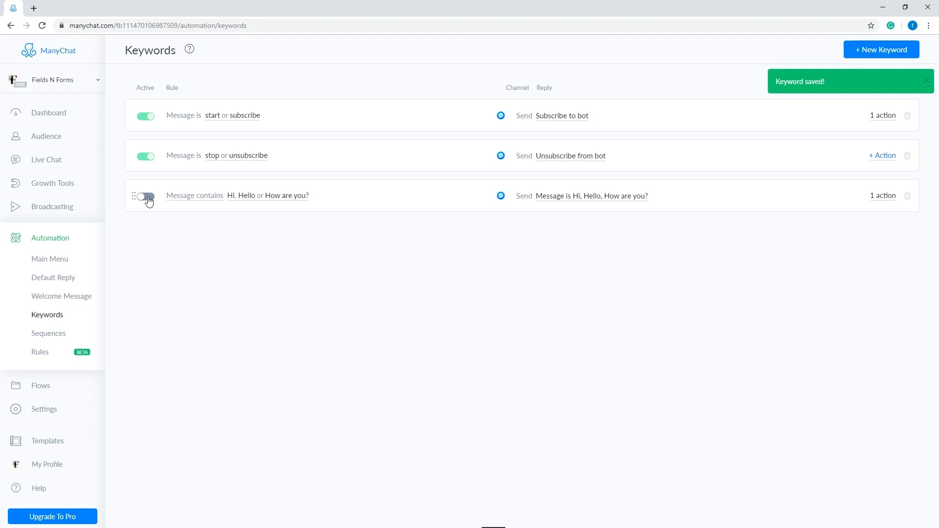
left_click(147, 197)
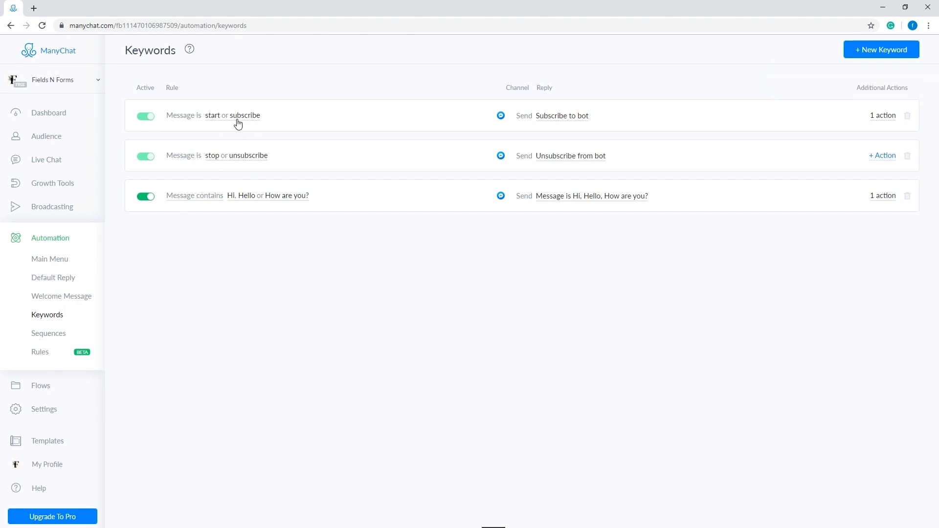
Step: Inspect the reply message and the additional actions of the "start or subscribe" keyword rule
left_click(563, 117)
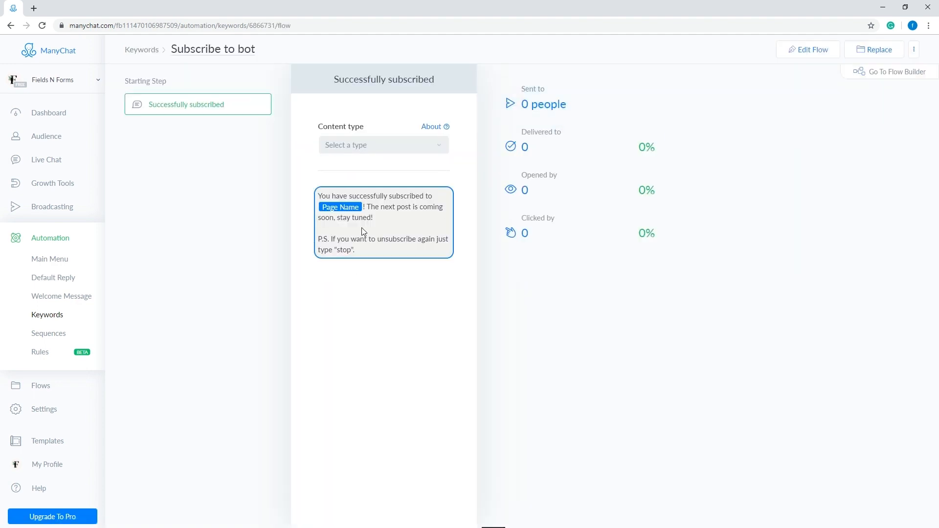
left_click(10, 25)
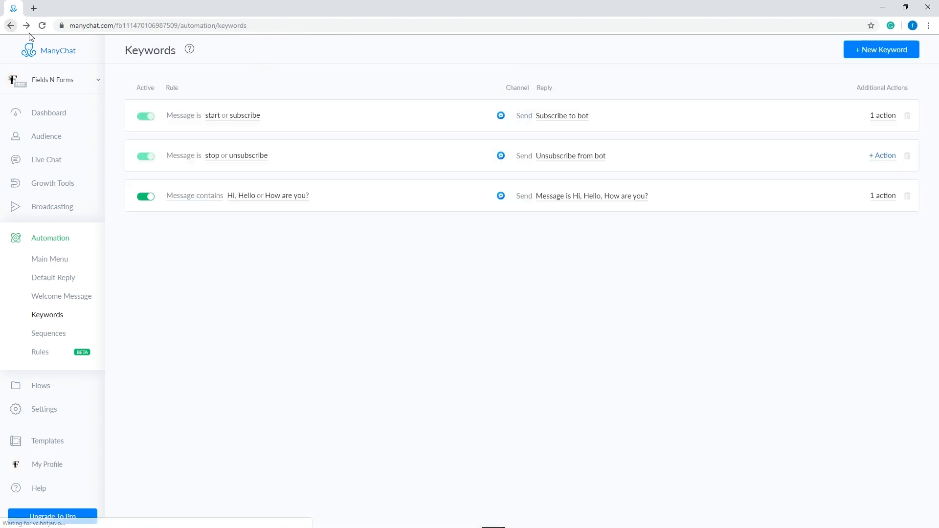
left_click(884, 116)
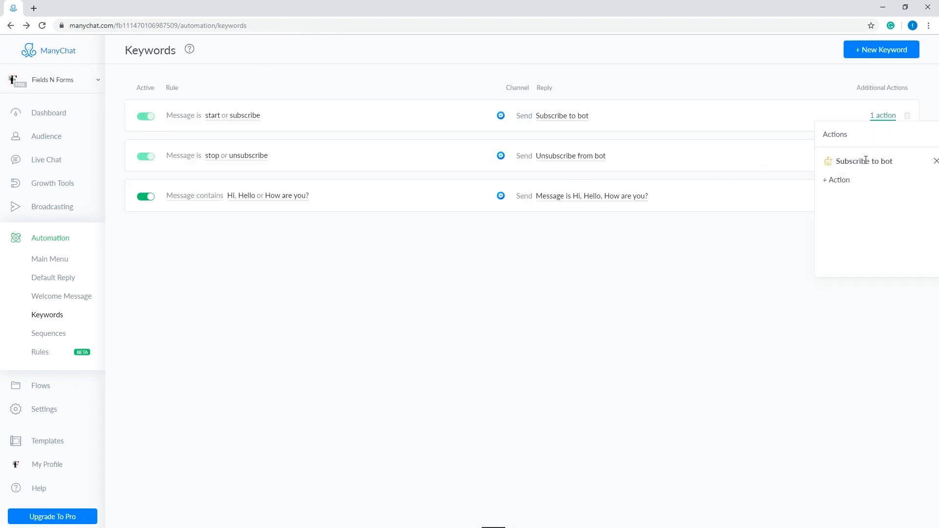
left_click(785, 116)
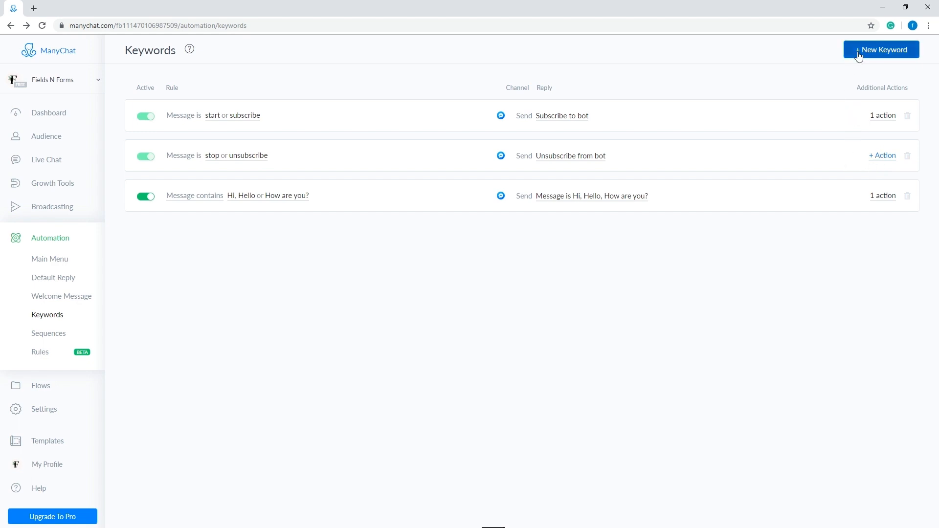
Step: Create a new keyword rule that triggers when the message is "Coupon"
left_click(885, 57)
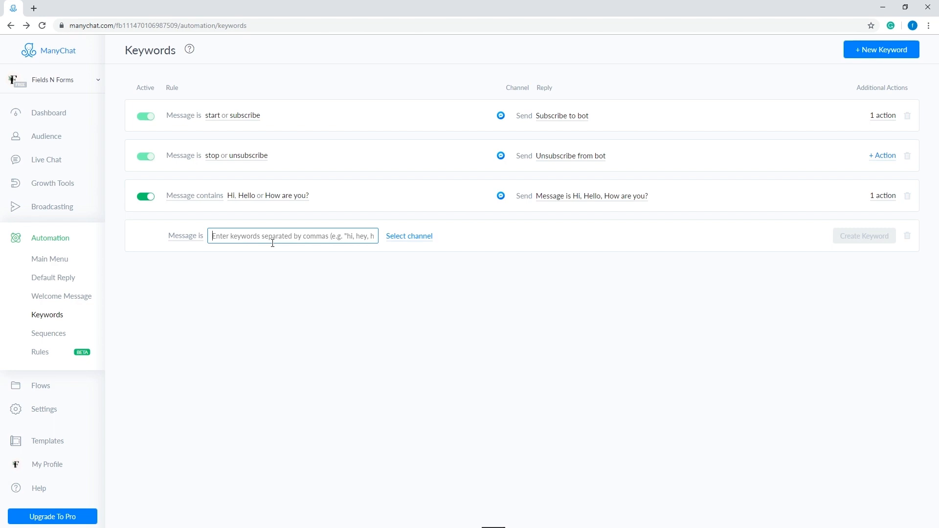
type("Cu")
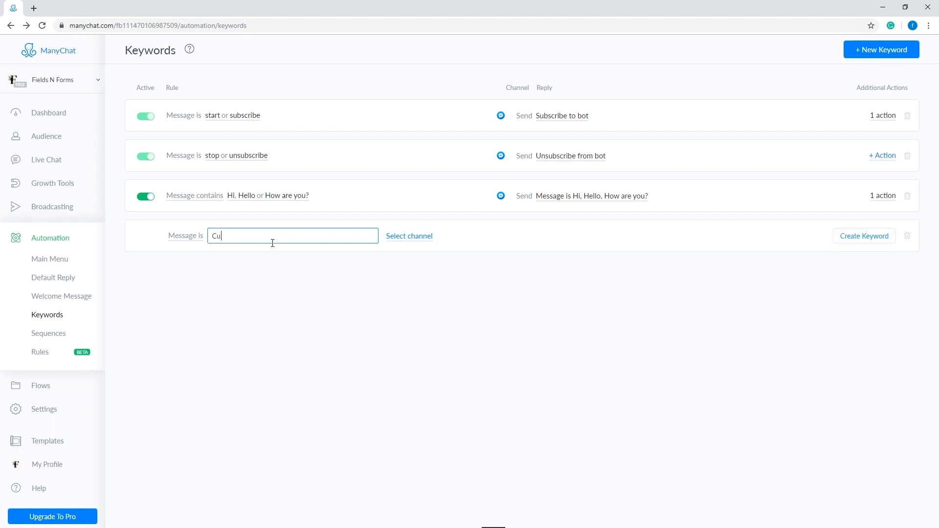
type("oupon")
left_click(457, 241)
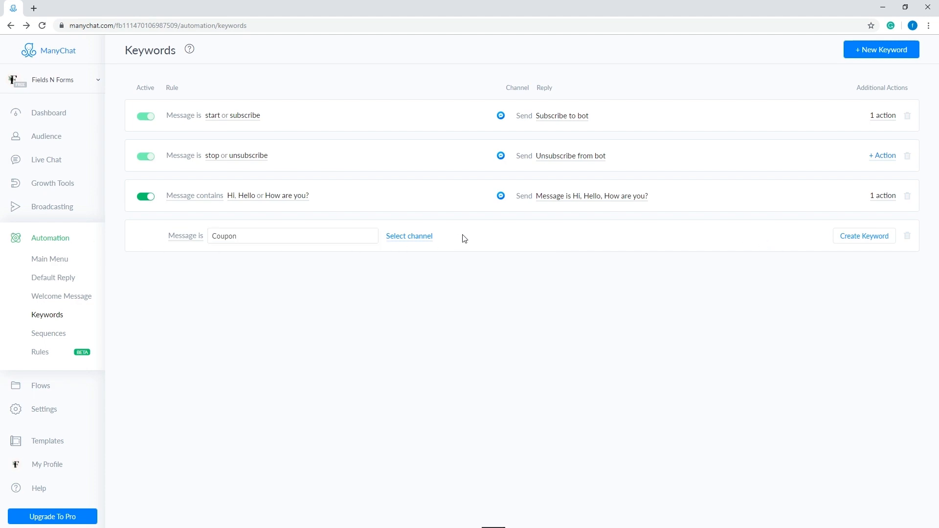
left_click(865, 238)
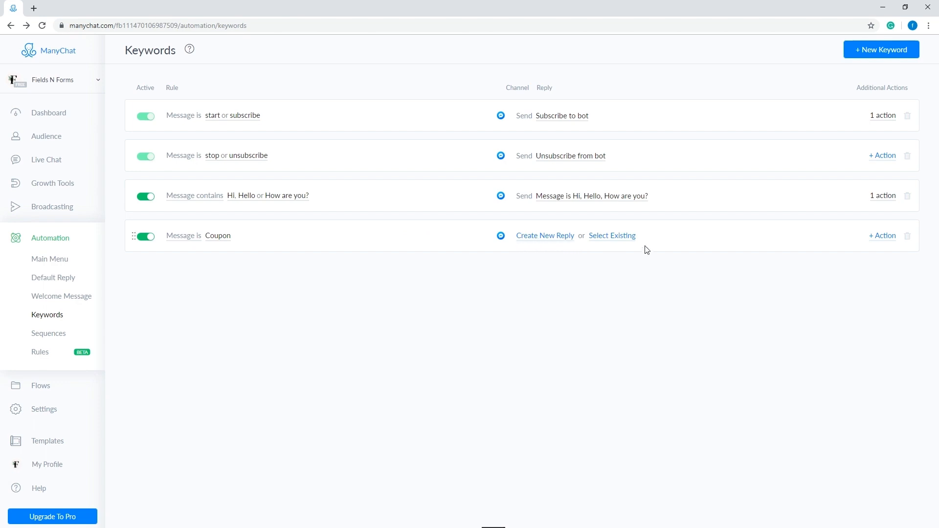
Step: Attach the existing "Message contains Coupon" flow as the reply of the Coupon keyword rule
left_click(616, 239)
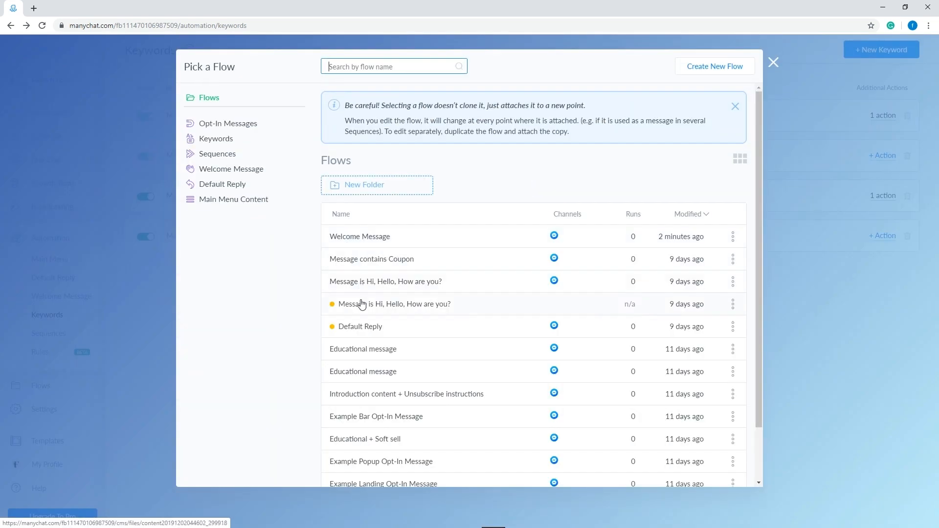
left_click(370, 263)
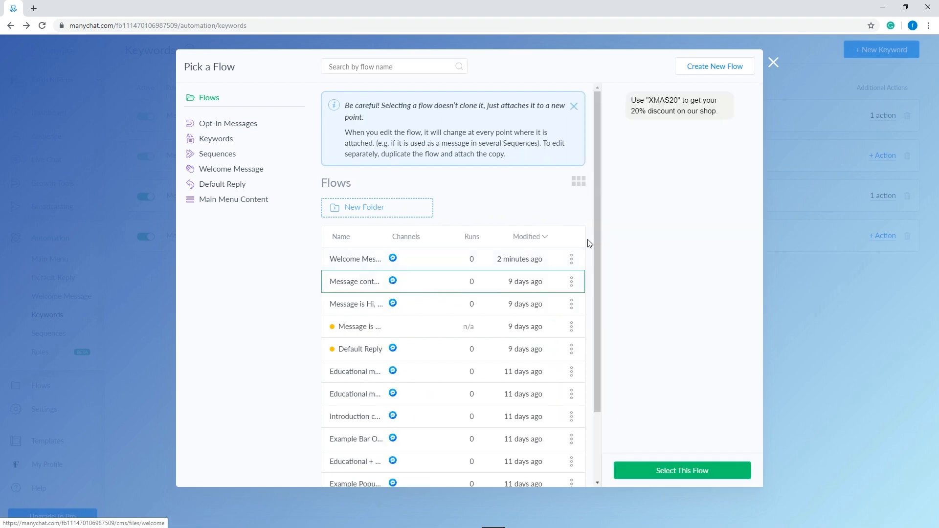
left_click(659, 472)
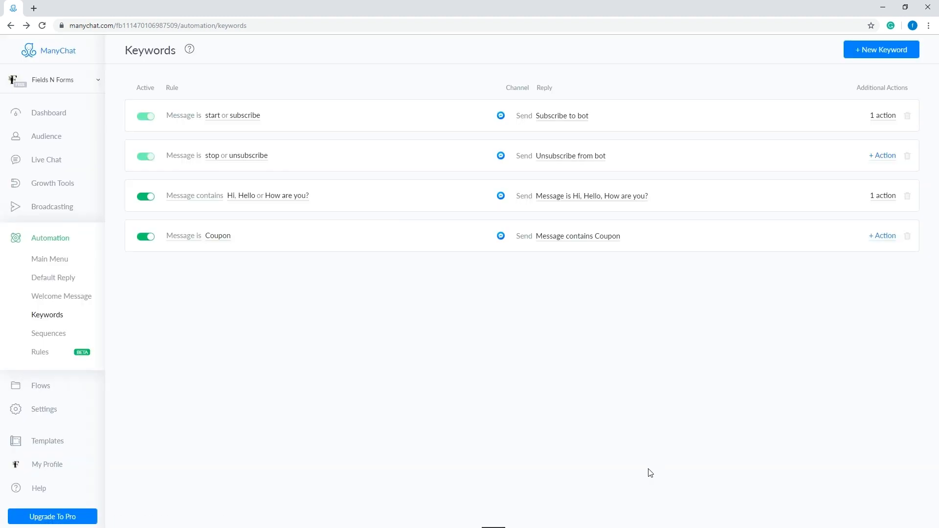
Step: Look over the match conditions of the Coupon keyword rule and add the "Subscribe to bot" action to it
left_click(192, 238)
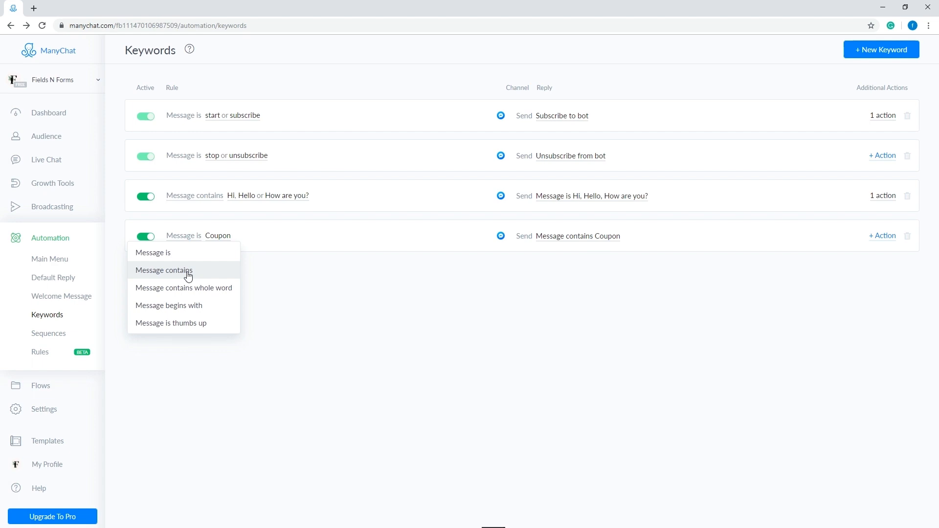
left_click(314, 274)
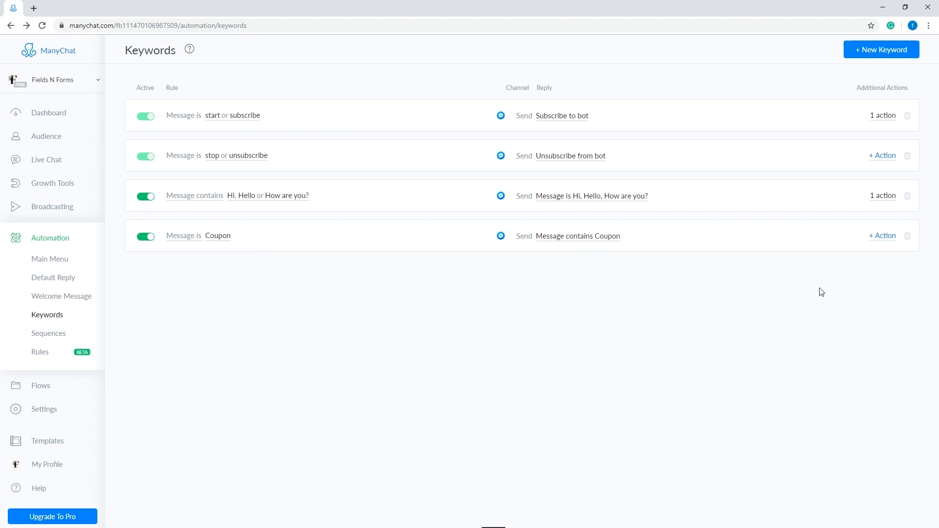
left_click(886, 239)
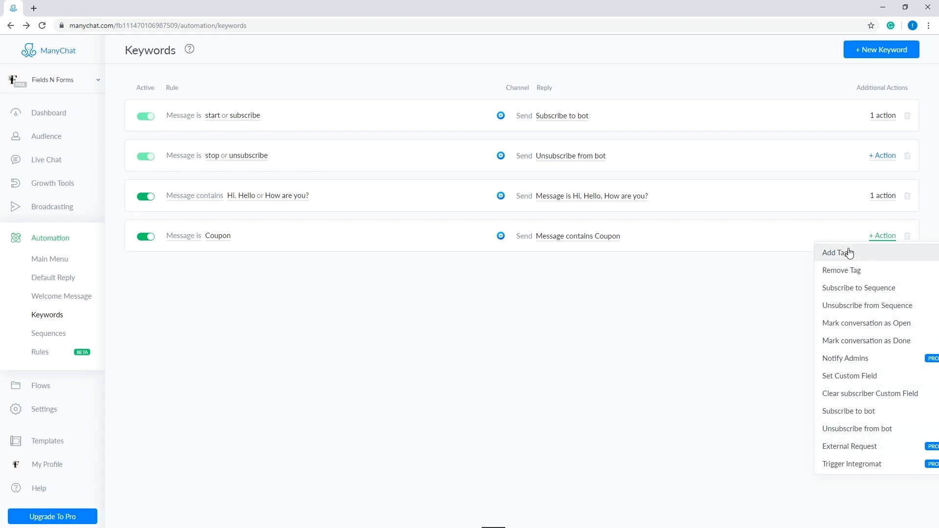
left_click(835, 418)
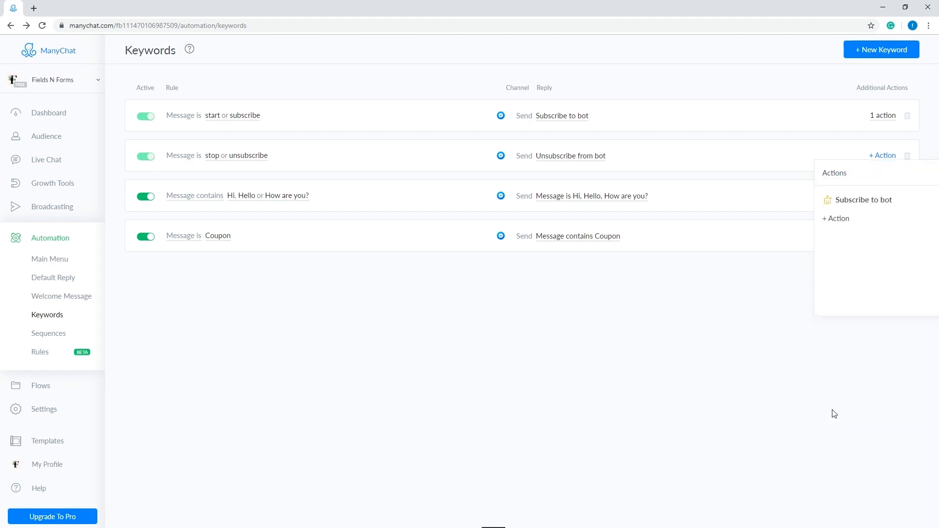
left_click(771, 344)
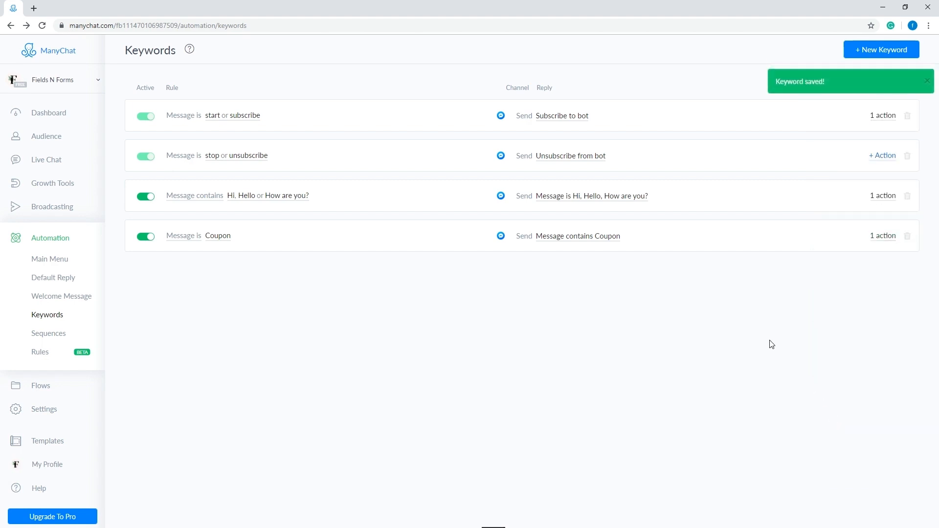
Step: Delete the Coupon keyword rule and confirm the deletion
left_click(908, 237)
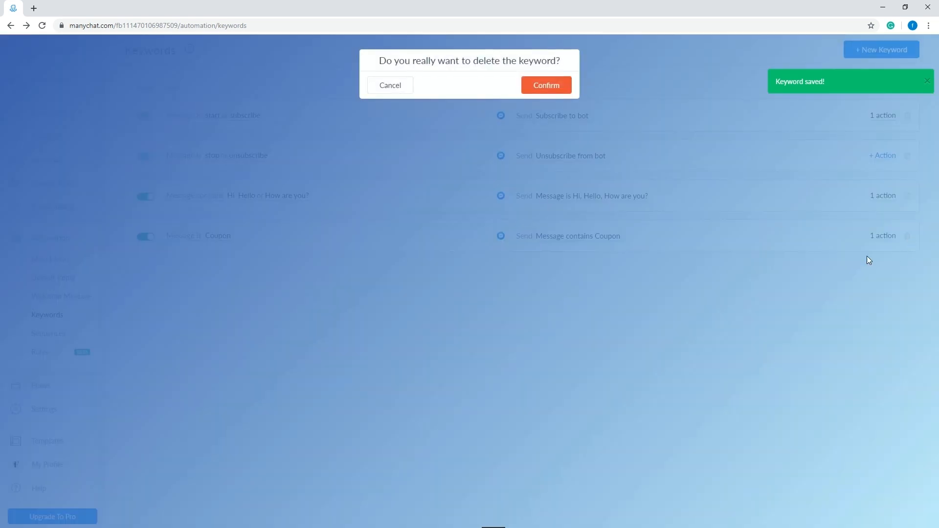
left_click(552, 87)
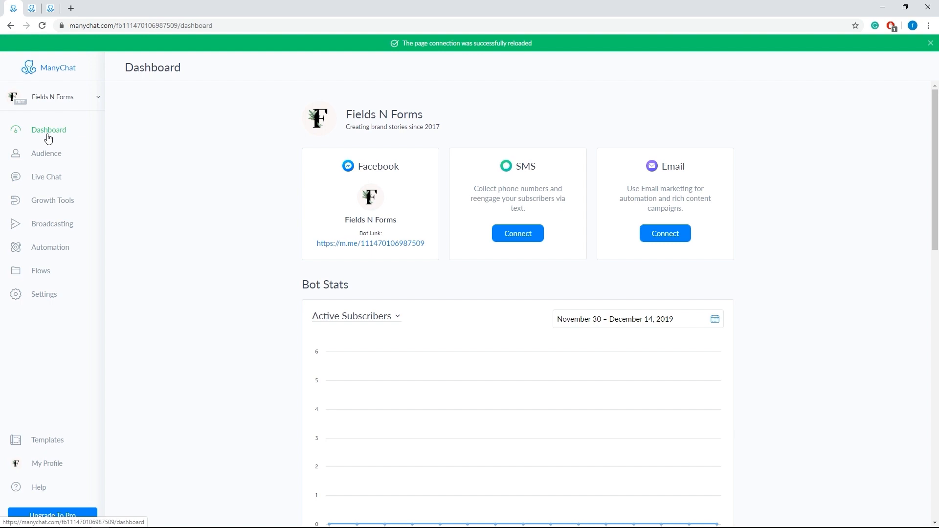
Step: Look over the dashboard, open the Fields N Forms bot link in a separate Messenger tab, and return to ManyChat
scroll(461, 304, "down", 3)
scroll(463, 303, "up", 3)
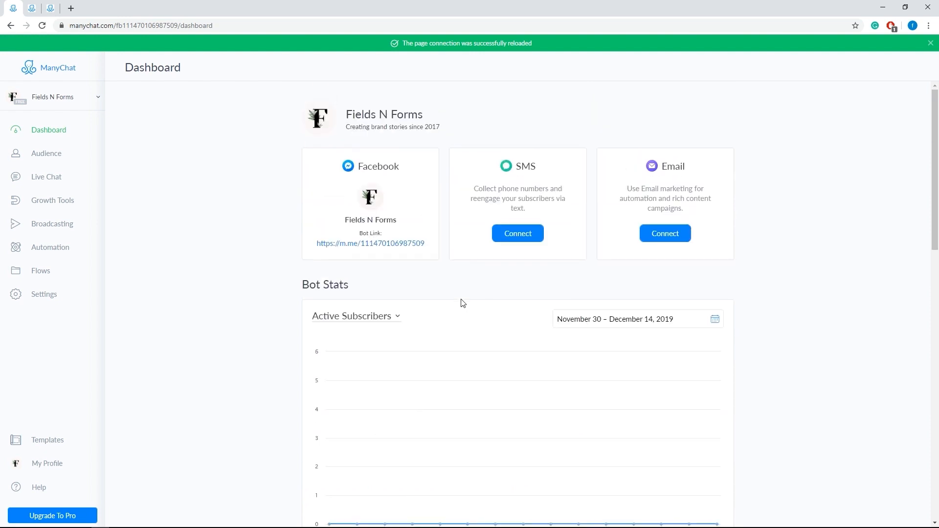
right_click(399, 246)
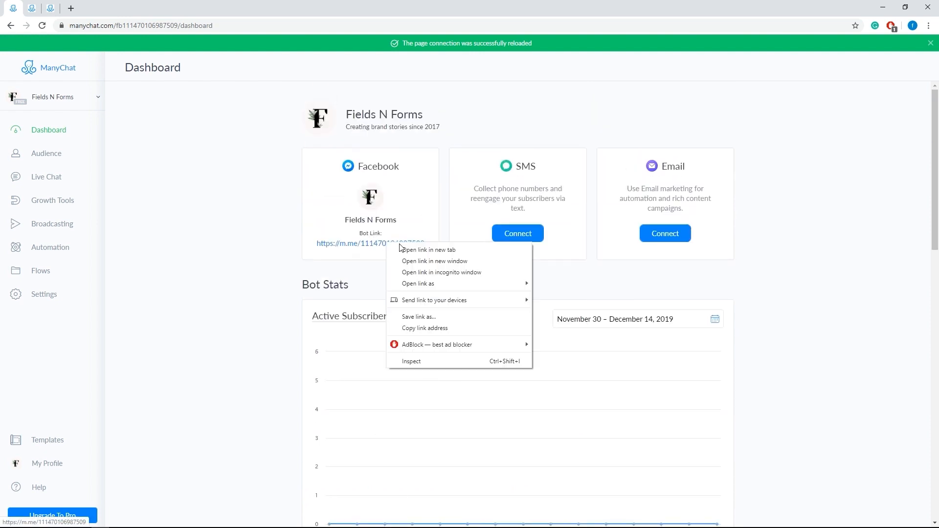
left_click(401, 249)
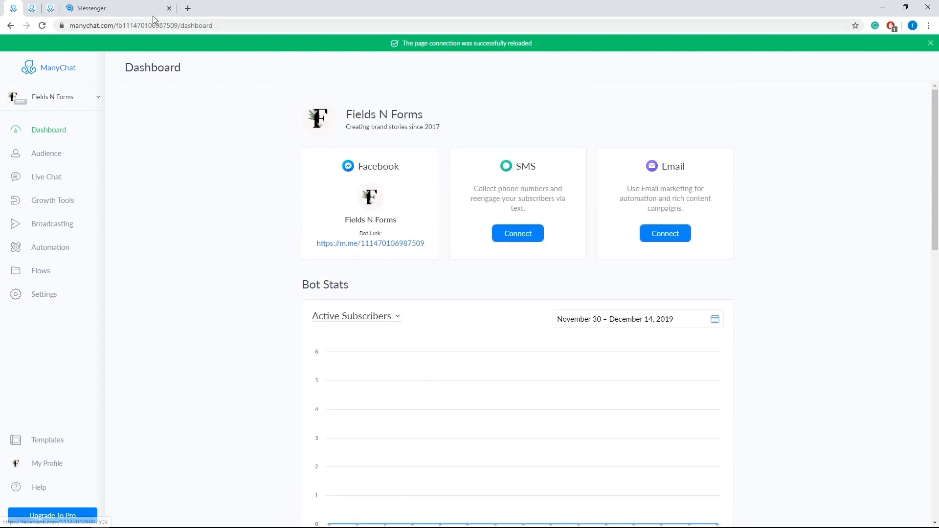
left_click(134, 8)
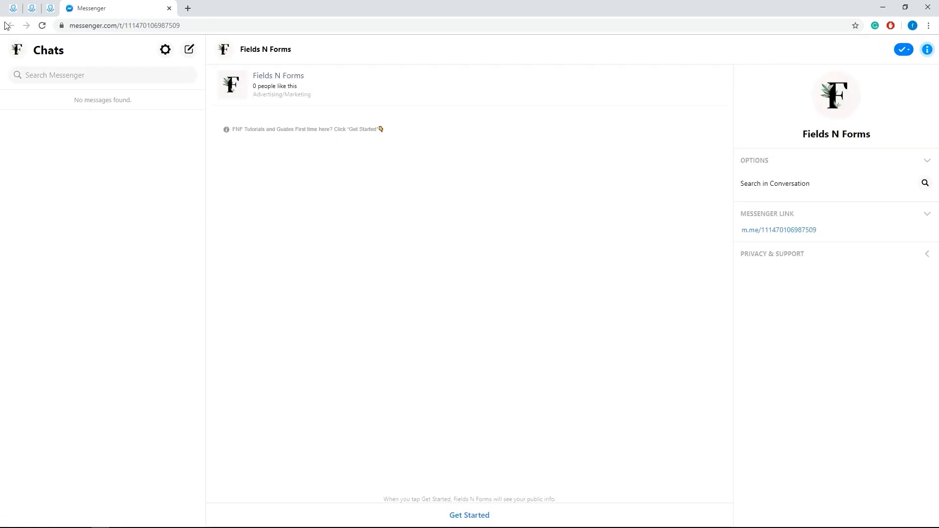
left_click(13, 8)
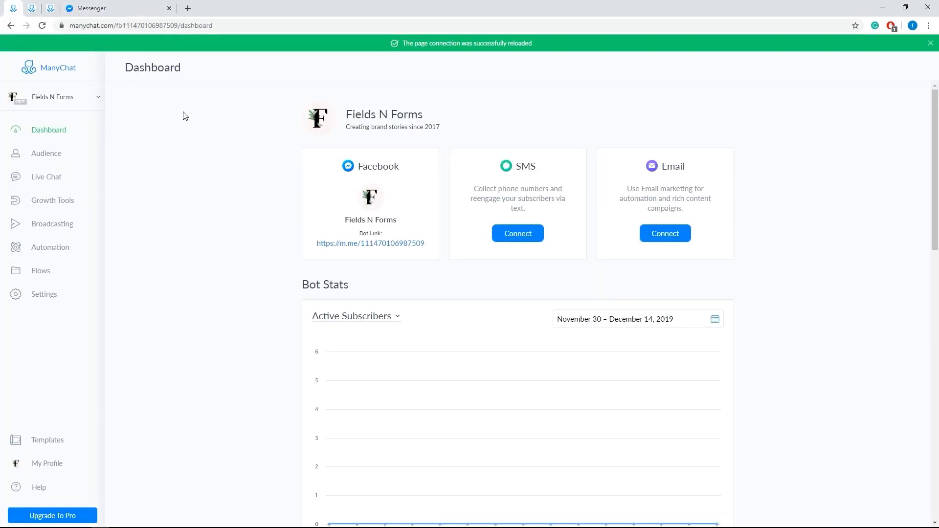
Step: View the audience page, and examine the assignment, status and sort order options of the live chat
left_click(53, 157)
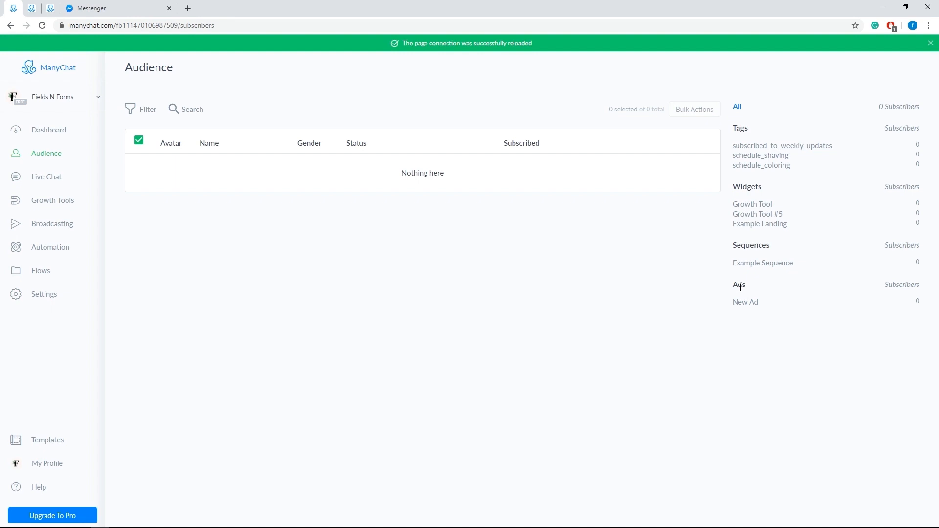
left_click(48, 180)
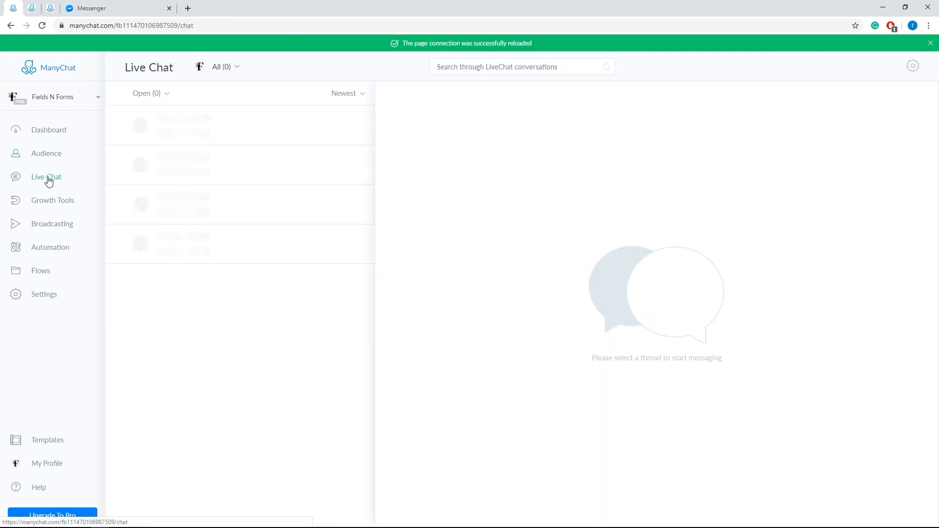
left_click(235, 68)
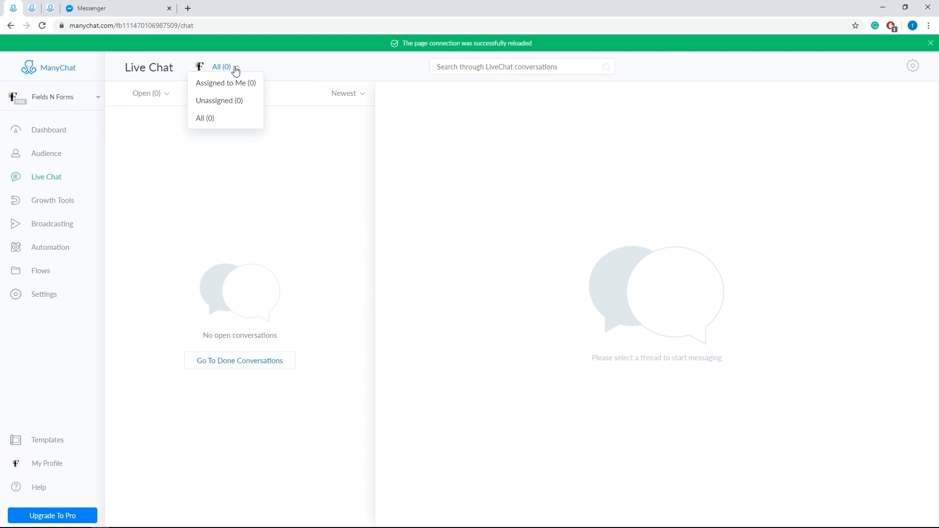
left_click(275, 65)
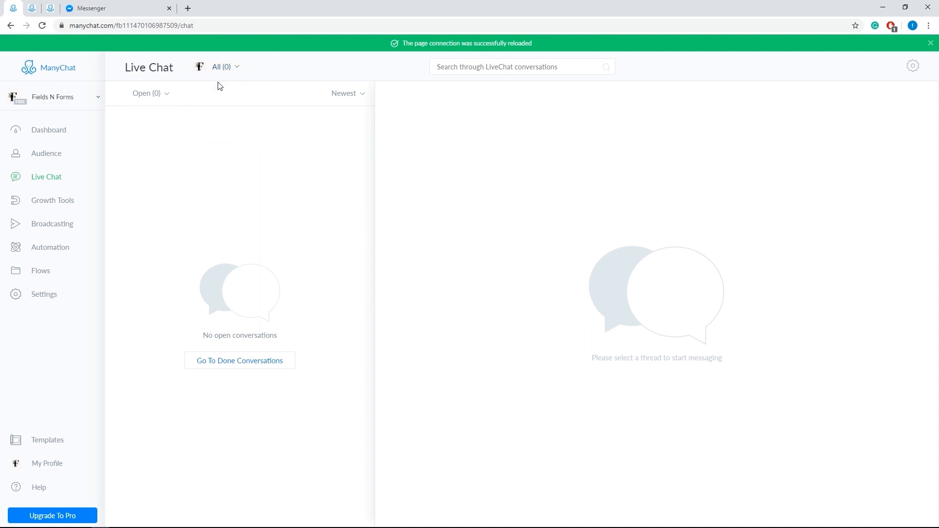
left_click(159, 96)
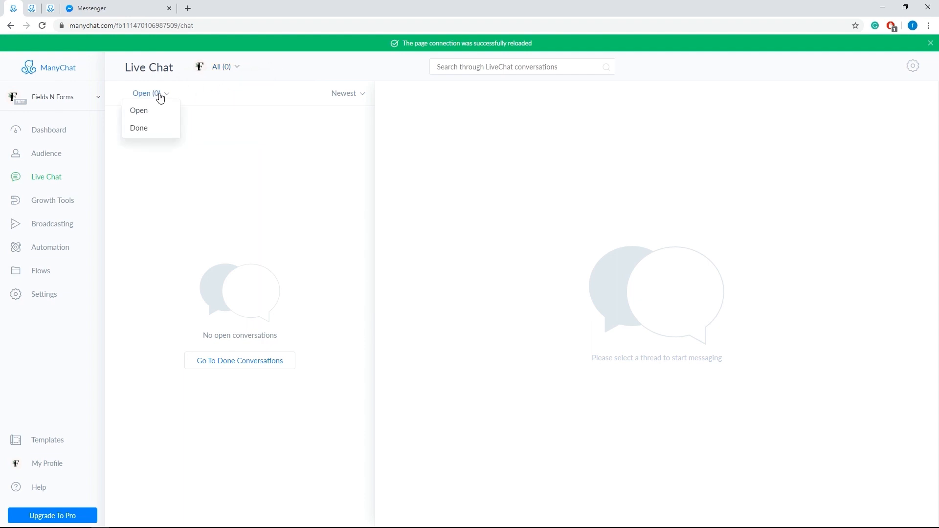
left_click(355, 97)
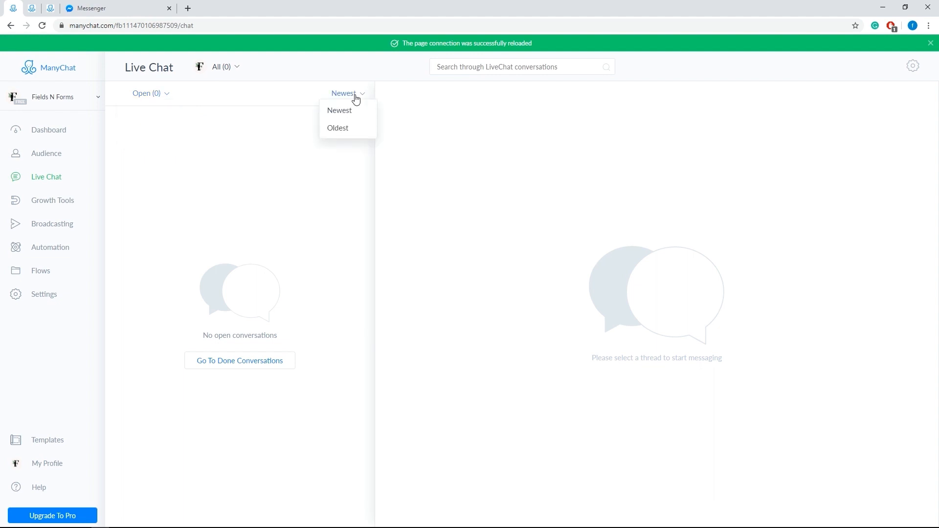
left_click(315, 78)
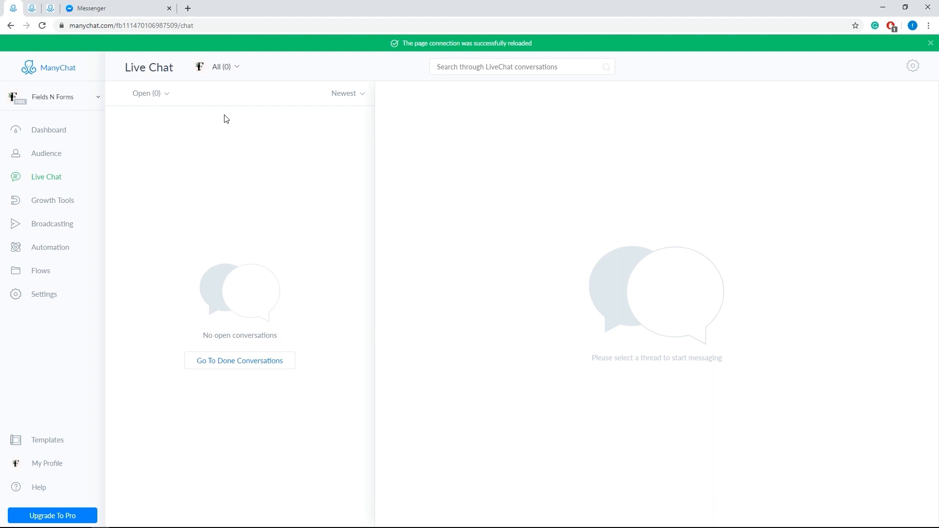
Step: View the settings of the first growth tool widget, the broadcasts and the paid messages page
left_click(51, 205)
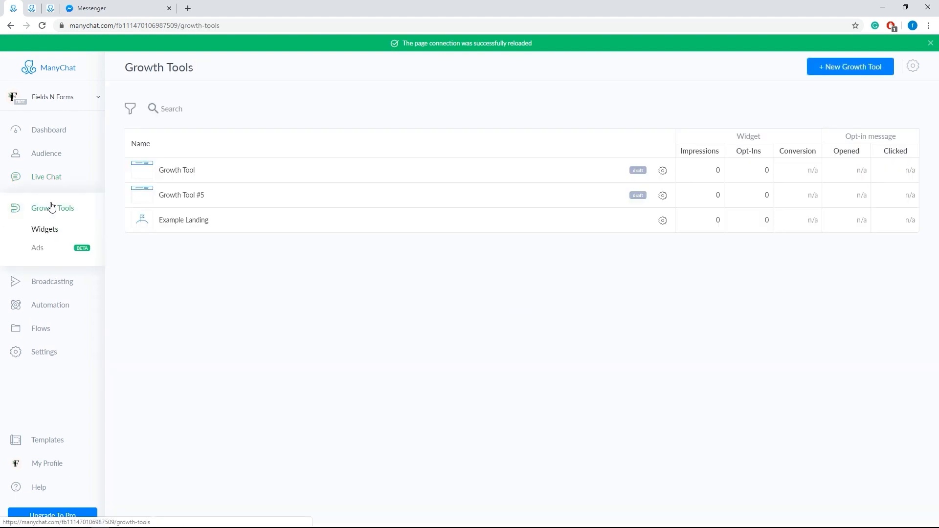
left_click(172, 170)
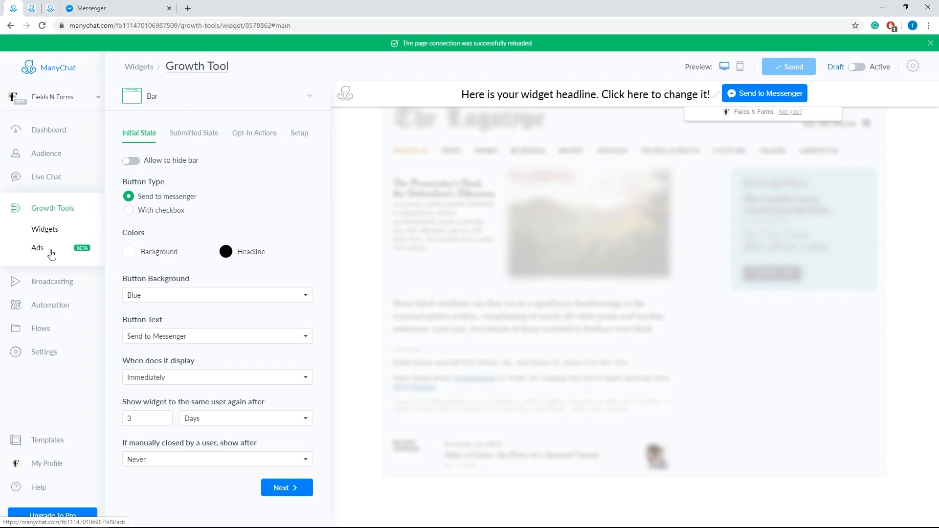
left_click(48, 289)
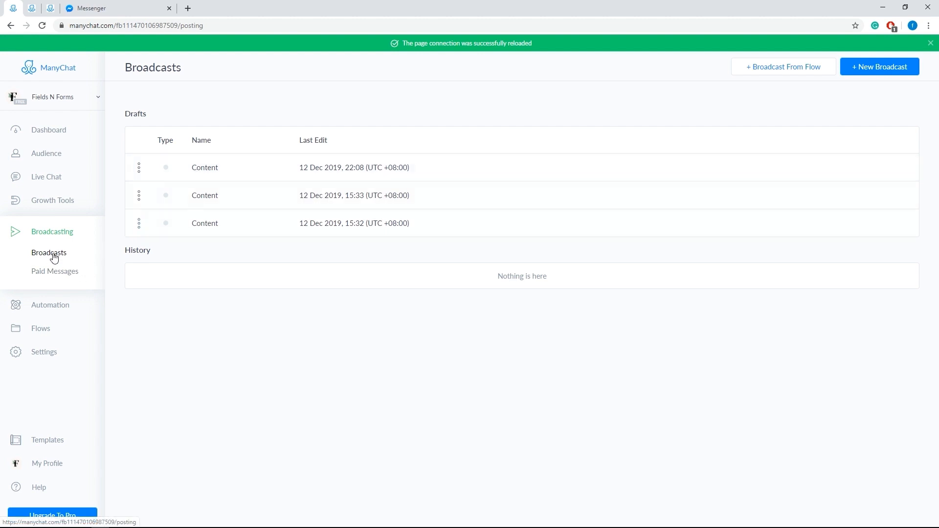
left_click(51, 273)
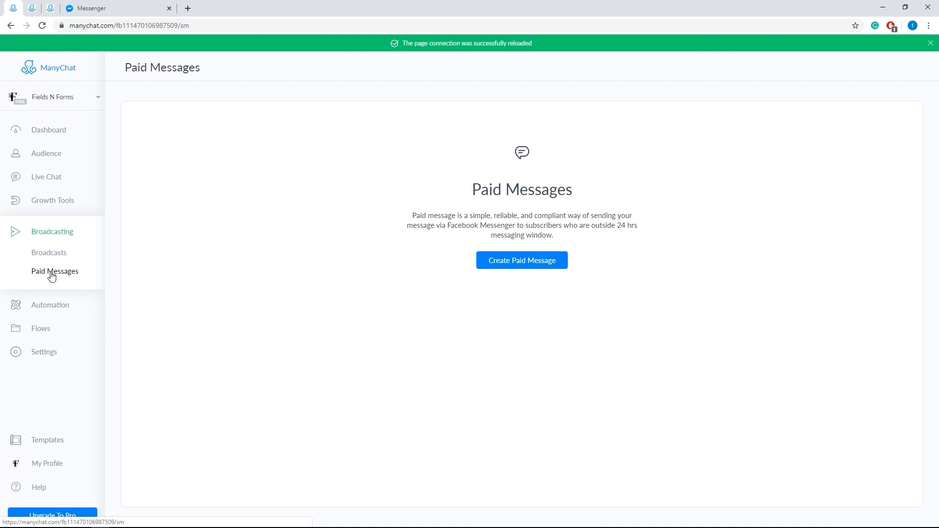
Step: Review the automation's main menu, default reply, welcome message and full list of keyword rules
left_click(47, 312)
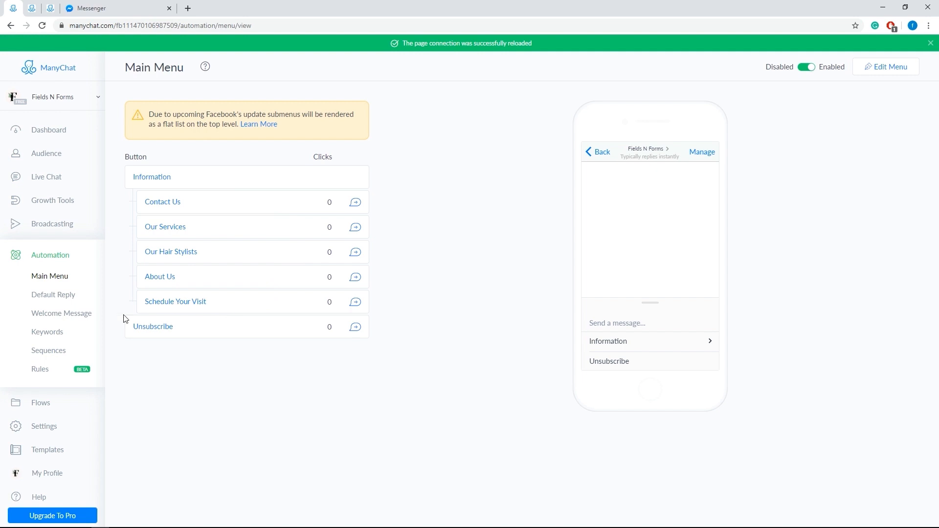
left_click(55, 297)
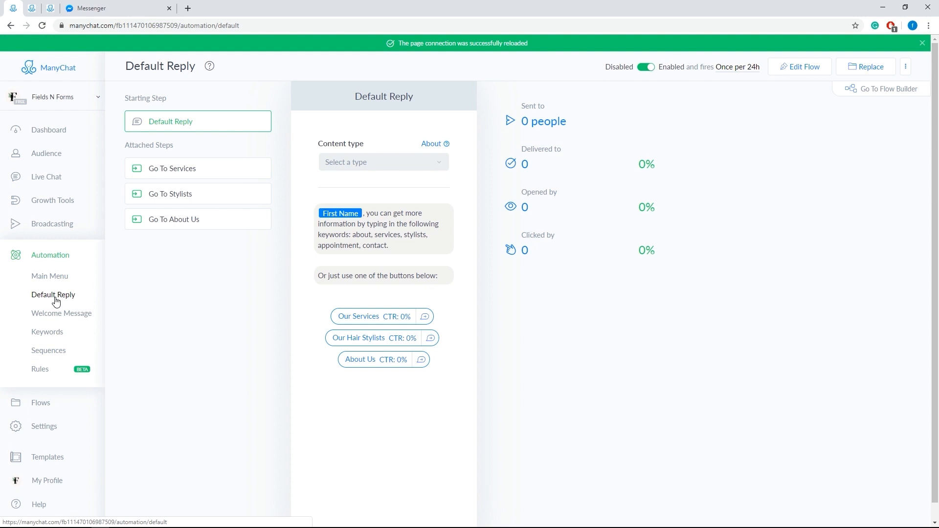
left_click(57, 314)
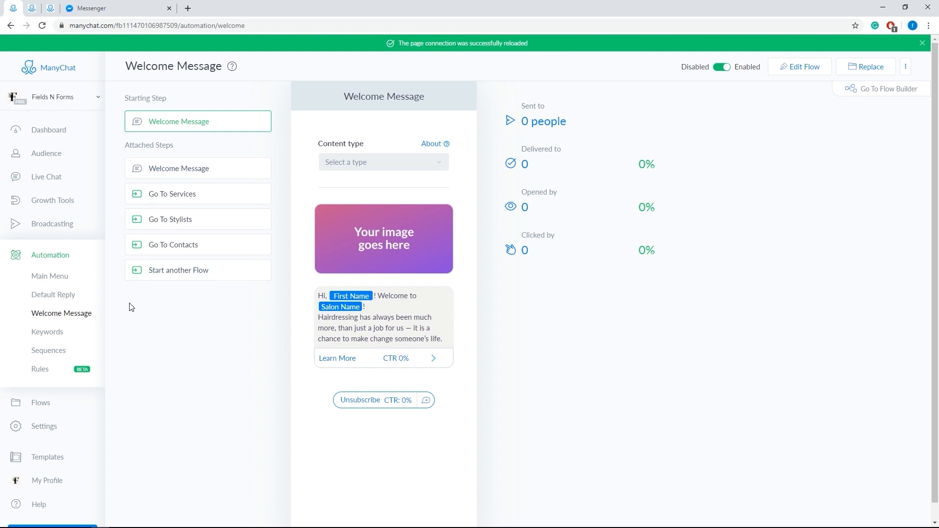
left_click(61, 334)
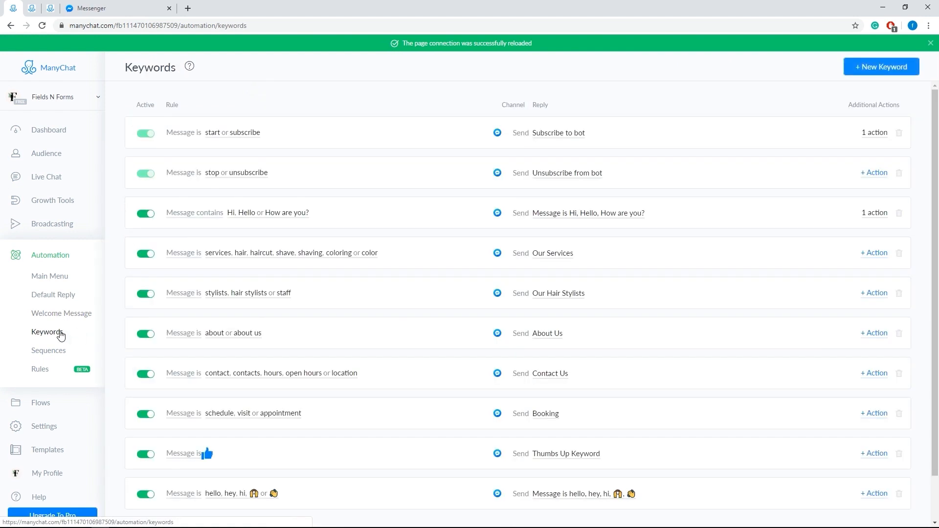
scroll(340, 283, "down", 1)
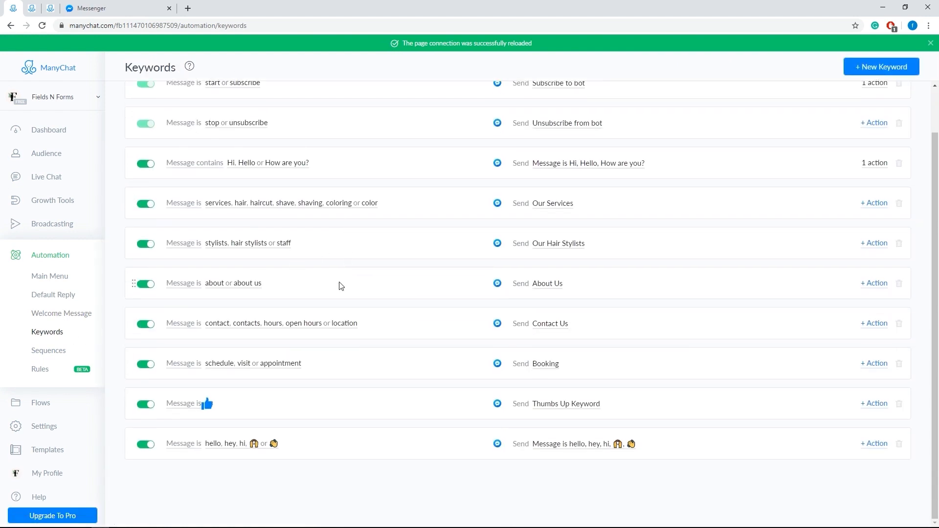
Step: Open the automation sequences and view the scheduled messages of Example Sequence
left_click(56, 356)
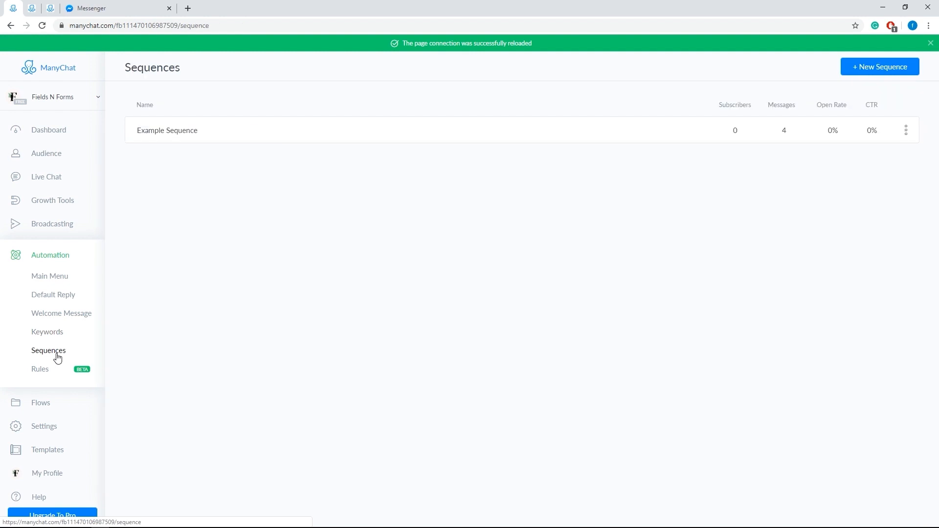
left_click(157, 134)
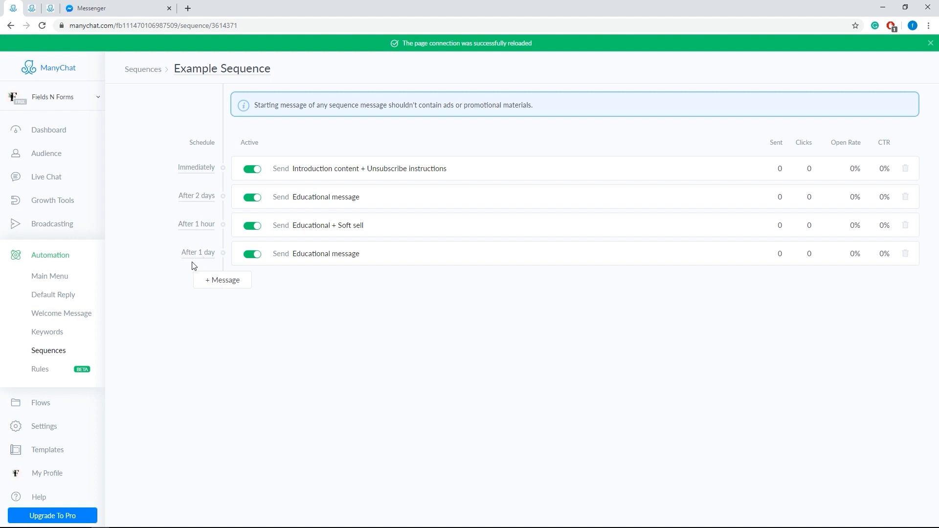
Step: Create a new custom automation rule and examine its available trigger and action types
left_click(41, 380)
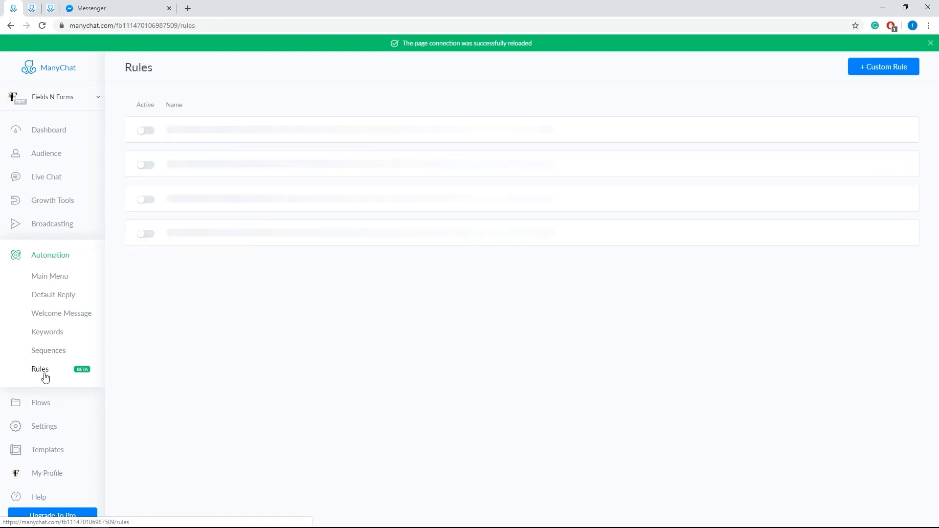
left_click(861, 69)
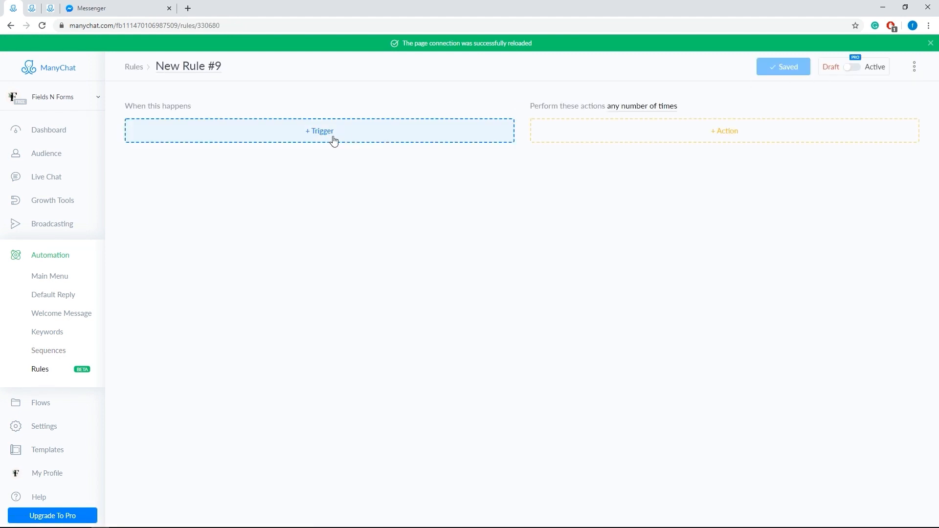
left_click(362, 141)
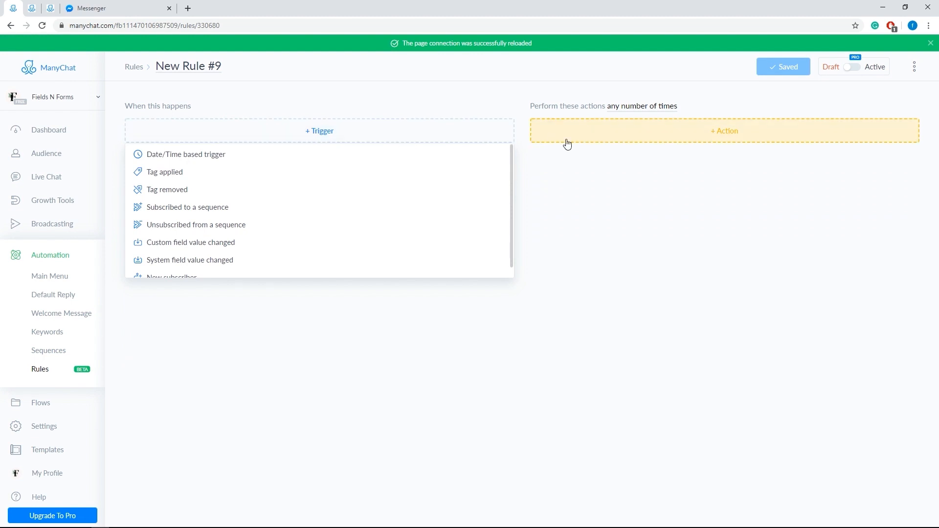
left_click(639, 140)
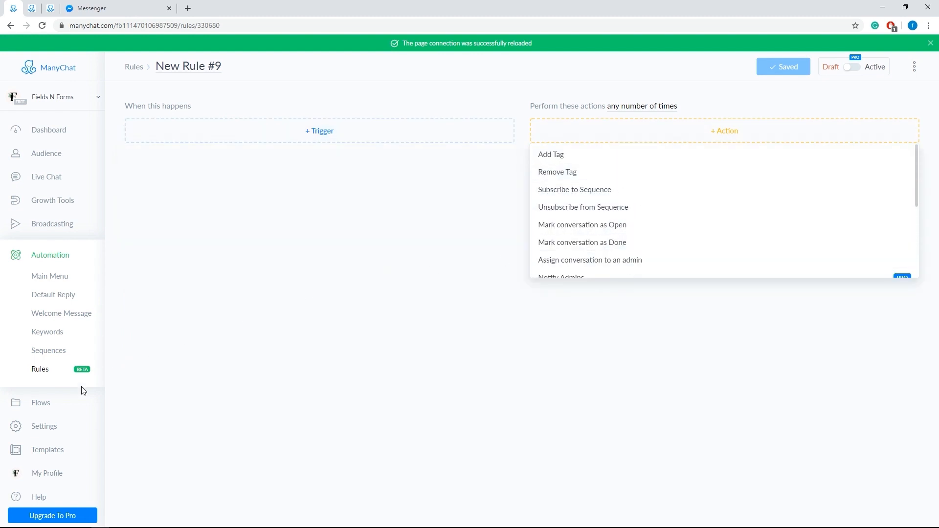
Step: Browse all the bot's flows, comparing the list view with the thumbnail grid view
left_click(54, 412)
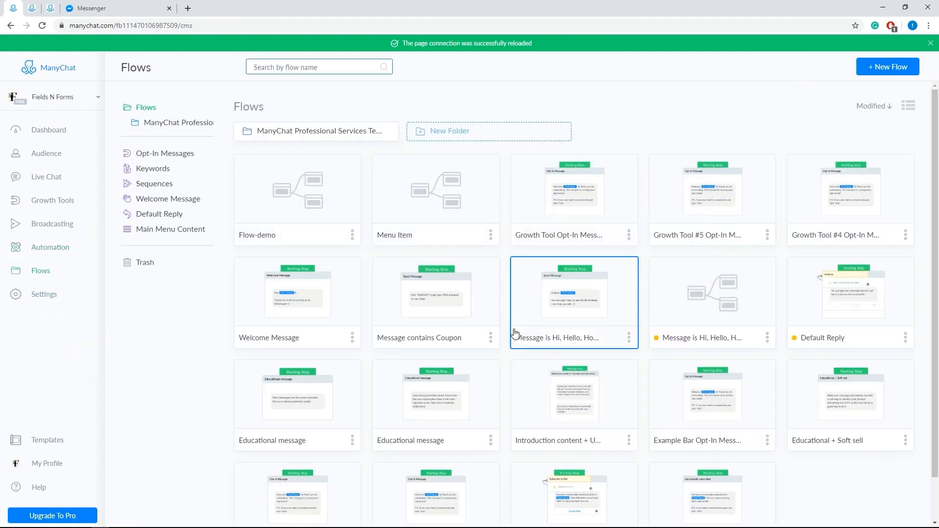
left_click(907, 106)
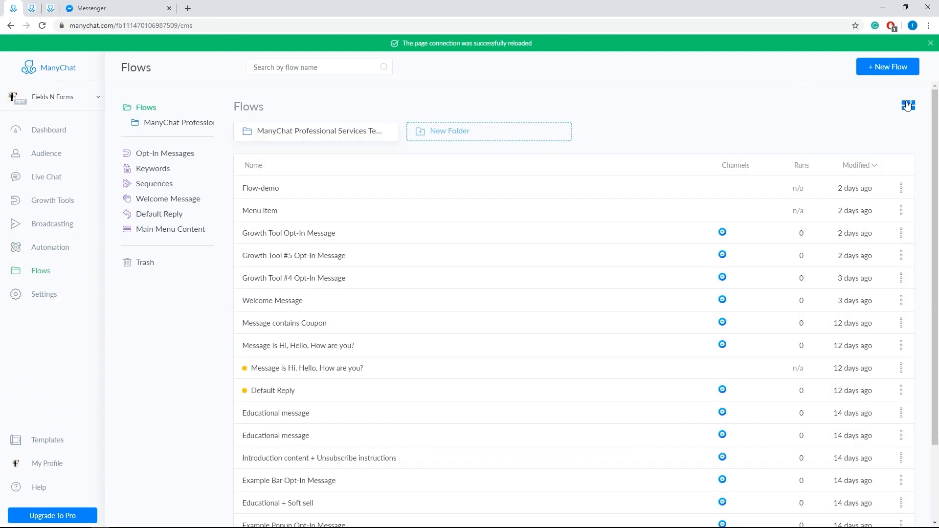
left_click(907, 106)
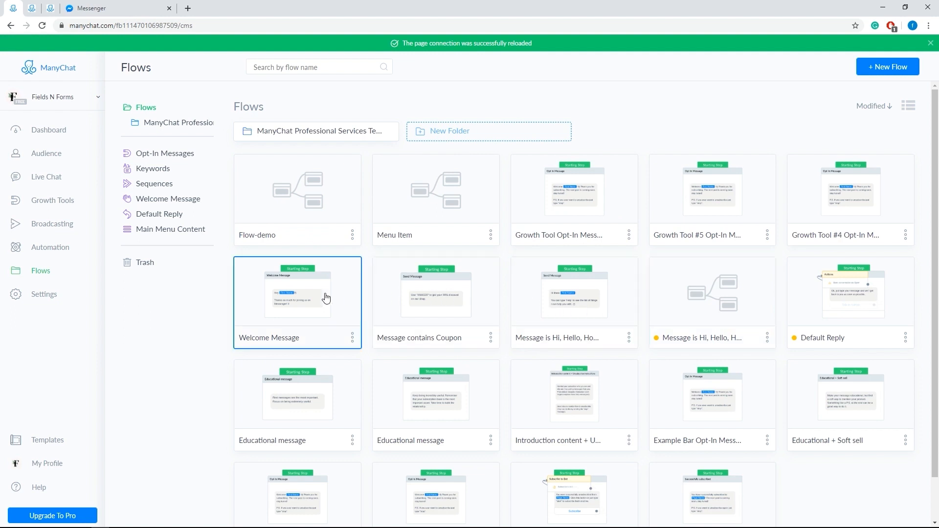
scroll(325, 297, "down", 1)
scroll(325, 300, "up", 1)
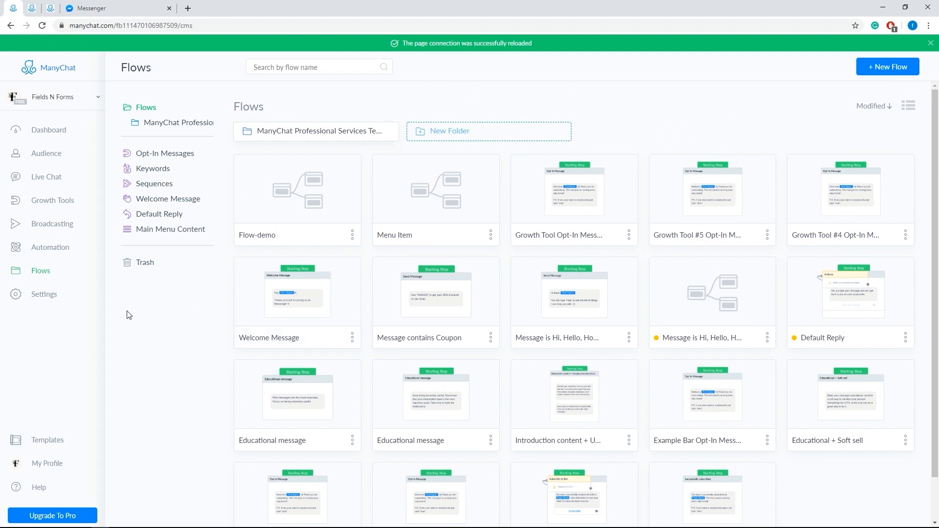
Step: Review the general bot settings, including the bot time zone choices and the audience visibility option
left_click(42, 295)
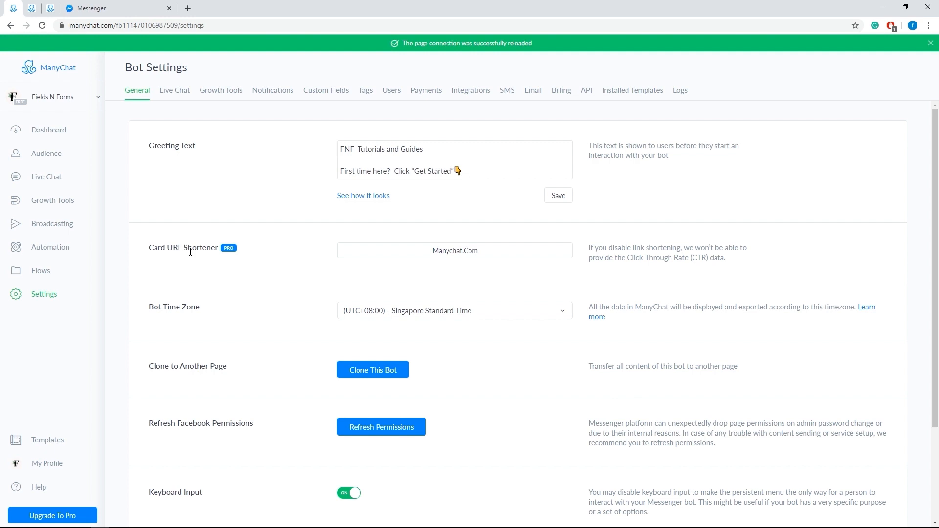
scroll(190, 252, "down", 3)
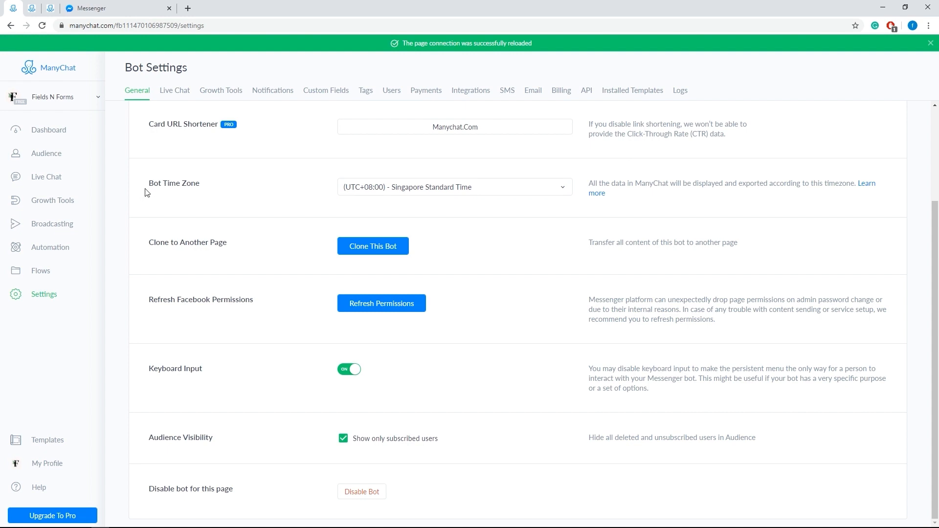
left_click(424, 194)
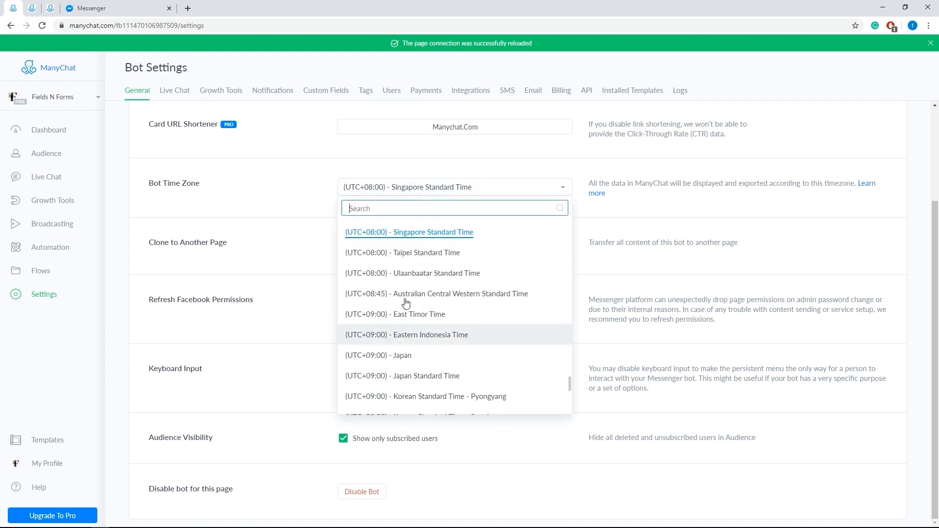
left_click(283, 197)
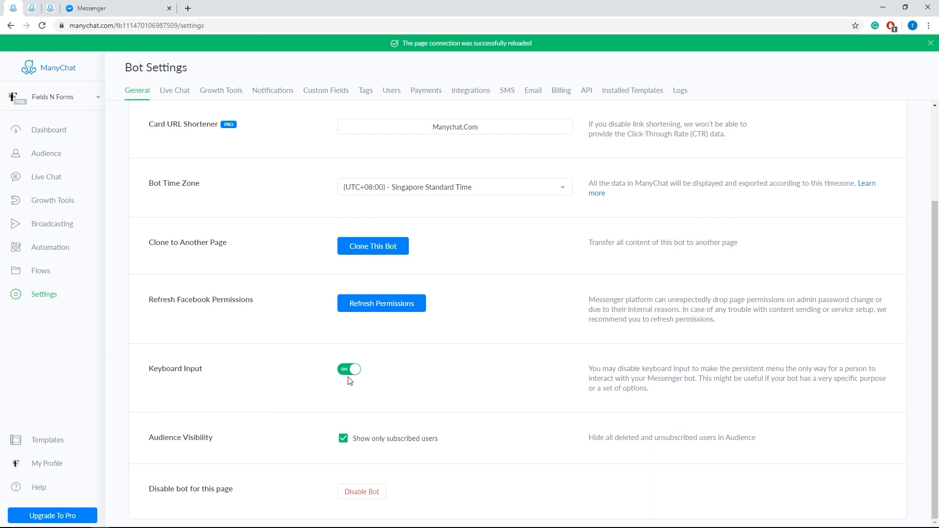
left_click(343, 439)
Step: Set the live chat behavior to "Conversation should be opened explicitly" and try to enable showing the team member name and profile picture
left_click(170, 89)
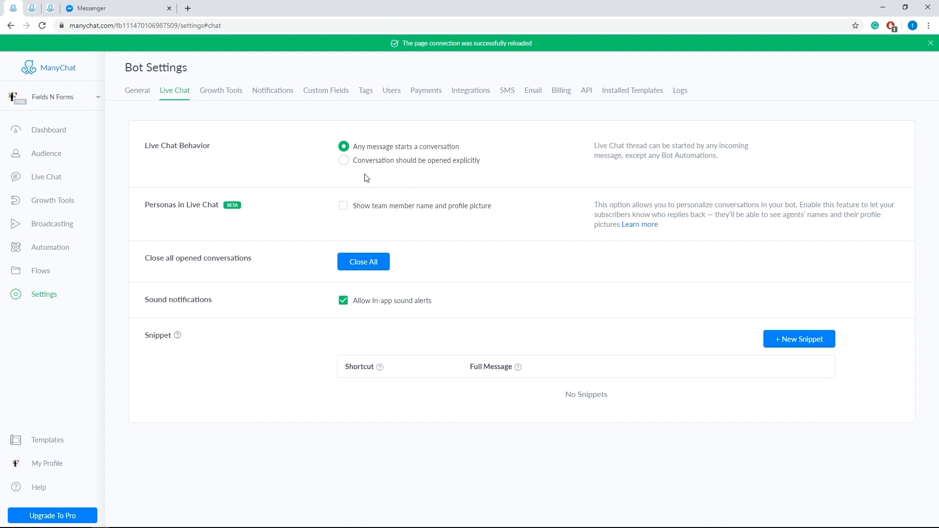
left_click(344, 162)
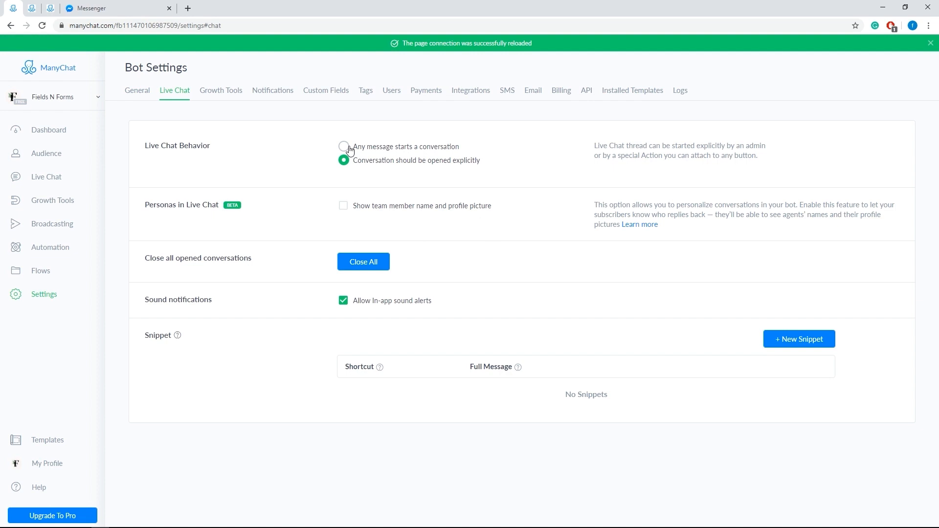
left_click(344, 208)
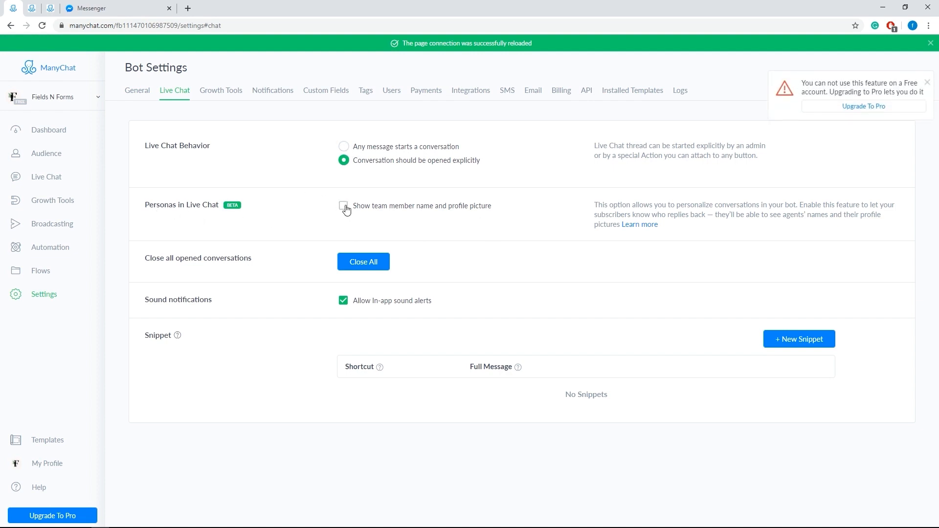
left_click(346, 209)
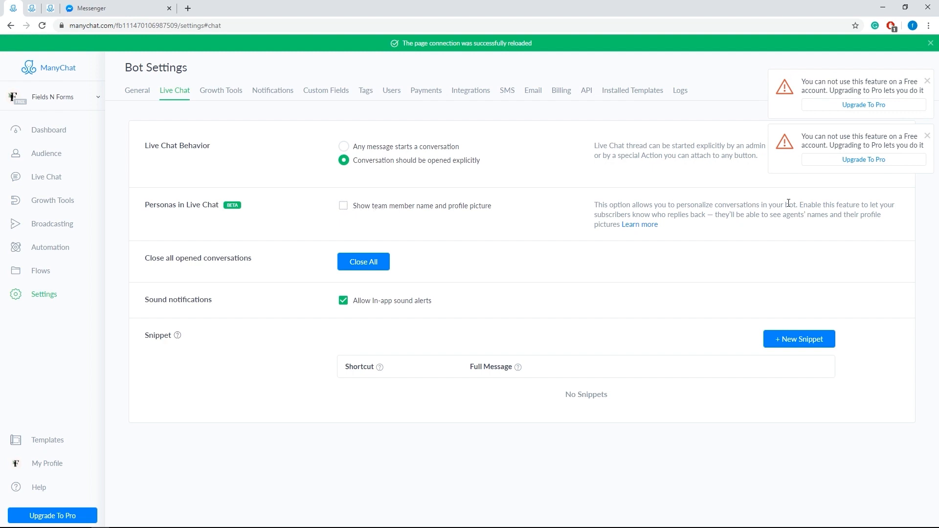
left_click(926, 137)
left_click(927, 82)
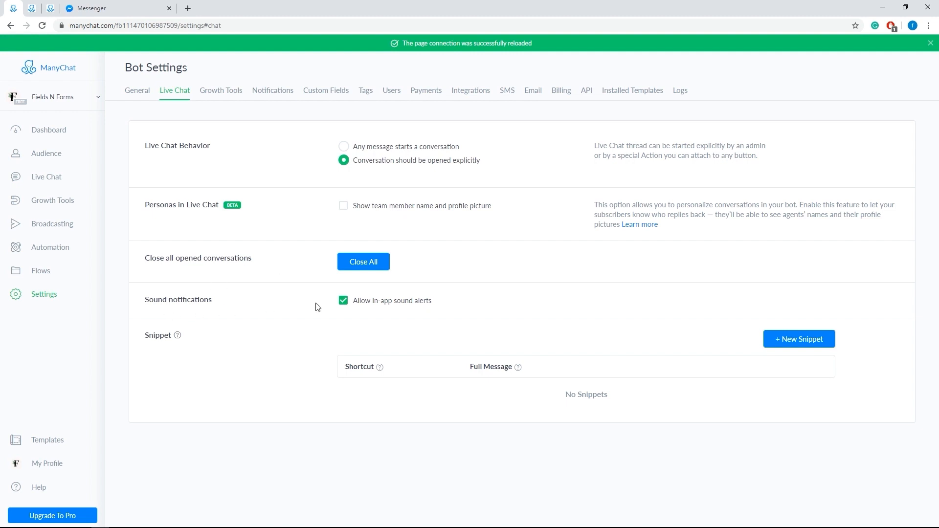
Step: Turn off in-app sound alerts for live chat and view the form for creating a snippet
left_click(343, 300)
left_click(807, 339)
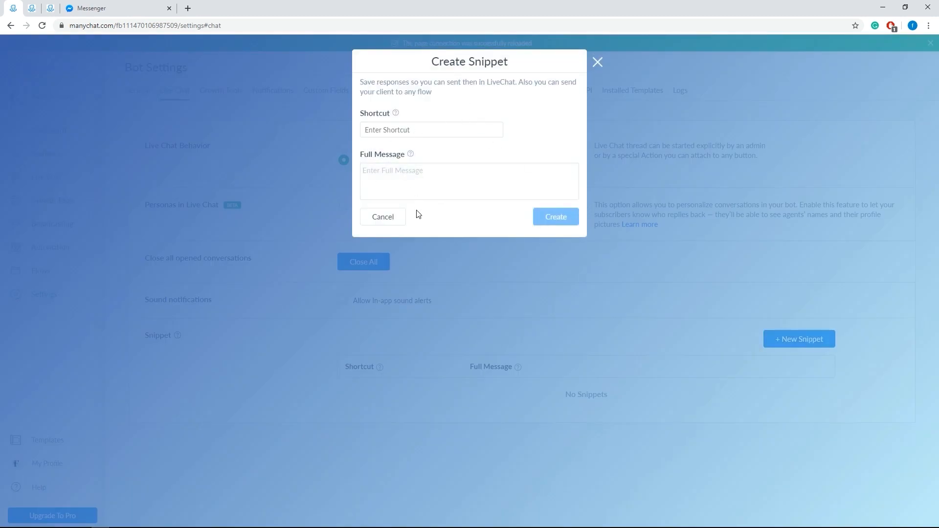
left_click(377, 223)
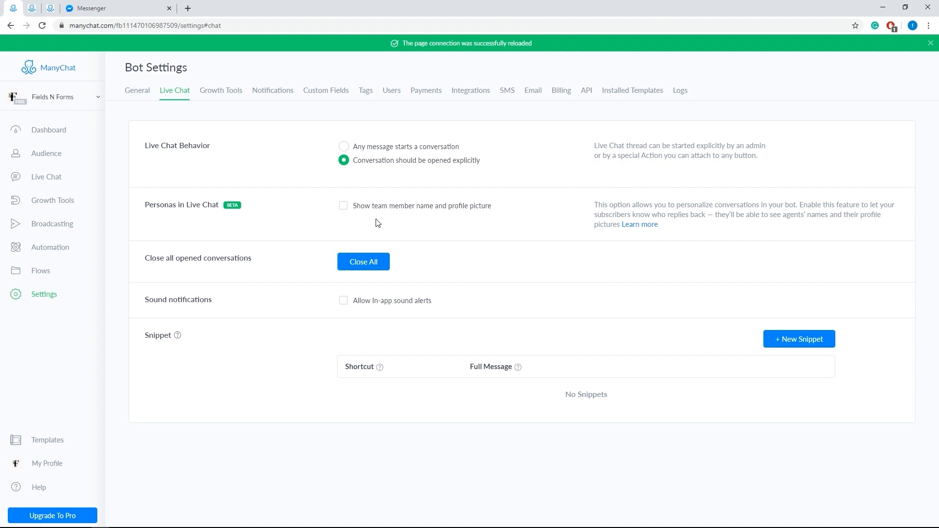
Step: Look over the growth tools settings, select English (US) for widget localization and try to switch the branding setting
left_click(226, 95)
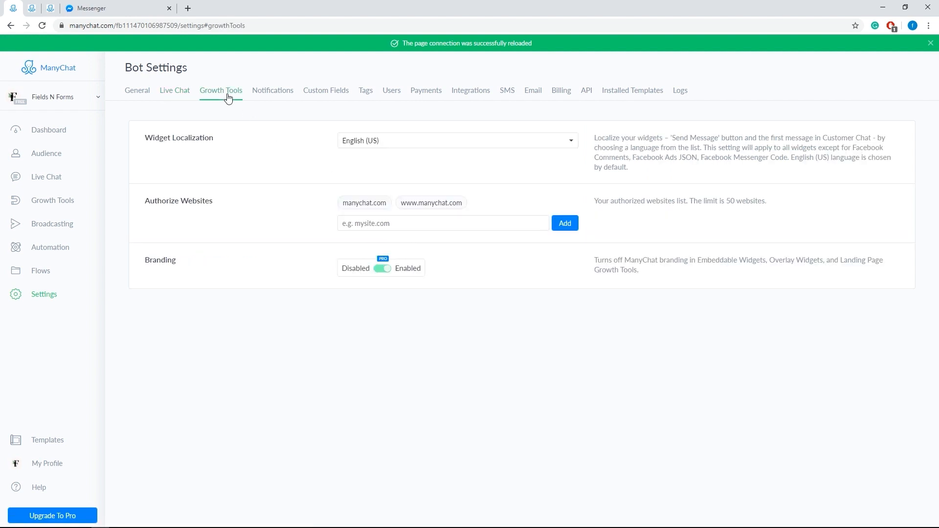
left_click(366, 143)
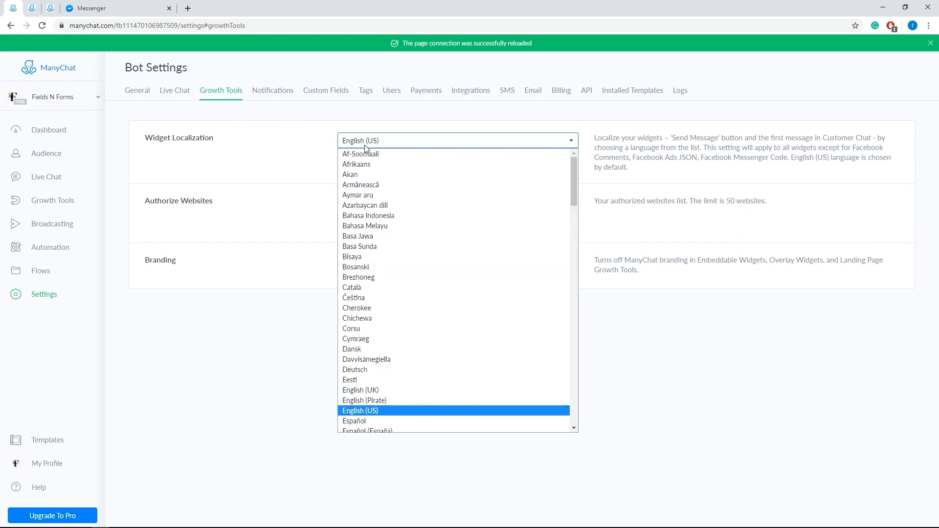
left_click(398, 412)
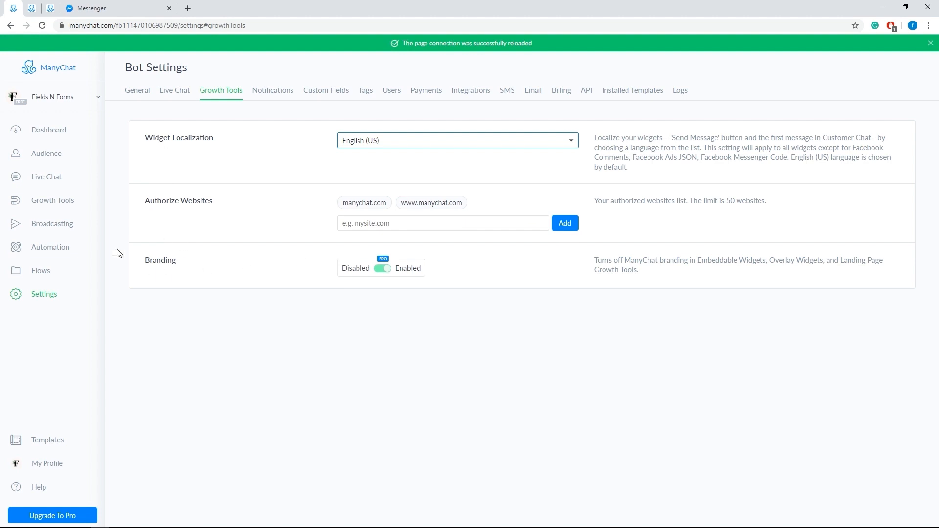
left_click(384, 269)
Step: View the notification settings and try the monthly subscriber reports before returning to daily ones
left_click(264, 96)
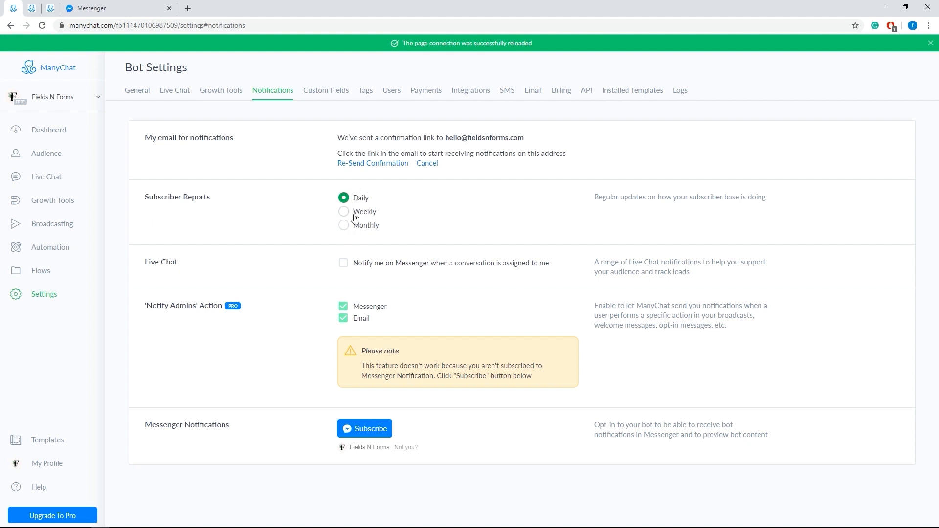
left_click(344, 226)
left_click(344, 198)
Step: View the custom fields settings and examine the creation forms for a user field and a bot field
left_click(320, 94)
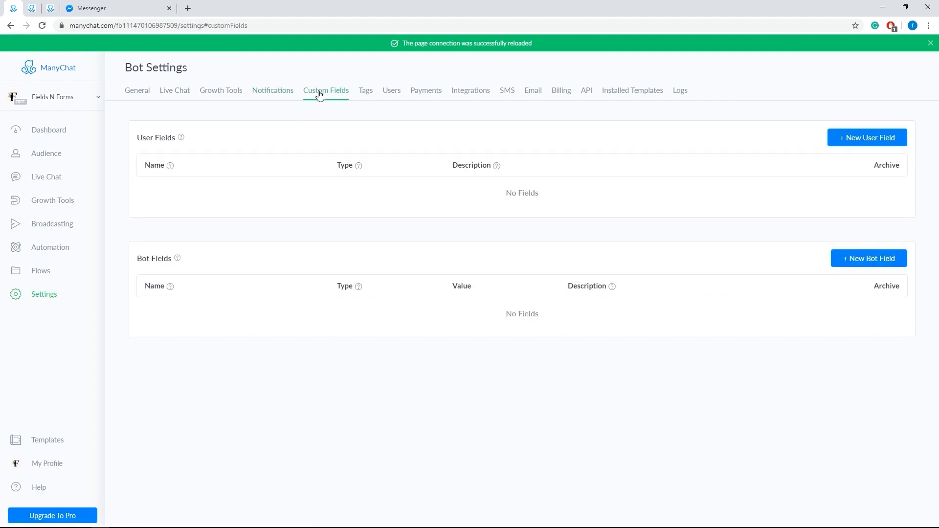
left_click(839, 139)
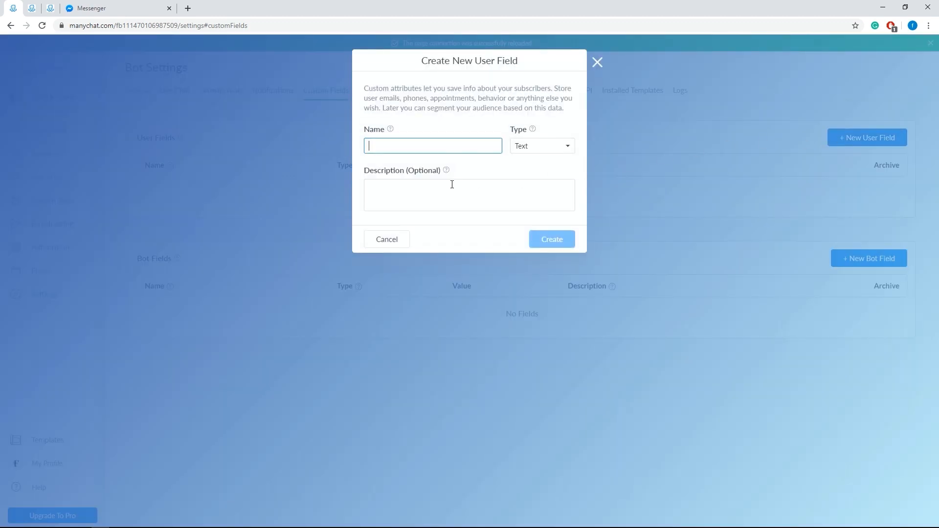
left_click(597, 63)
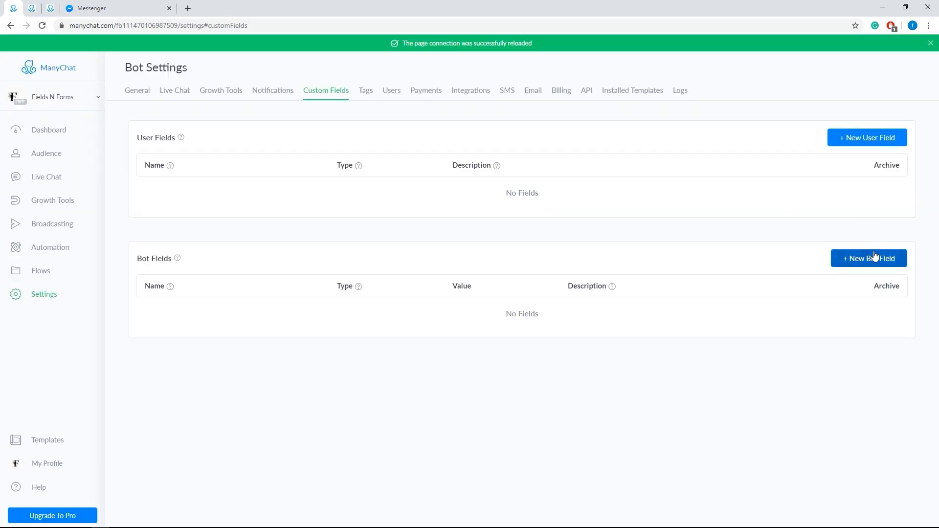
left_click(874, 256)
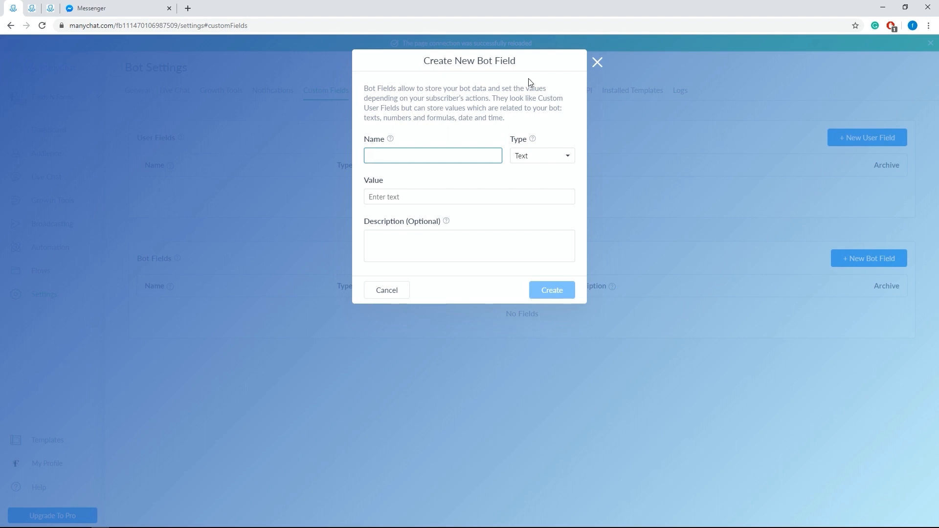
left_click(595, 62)
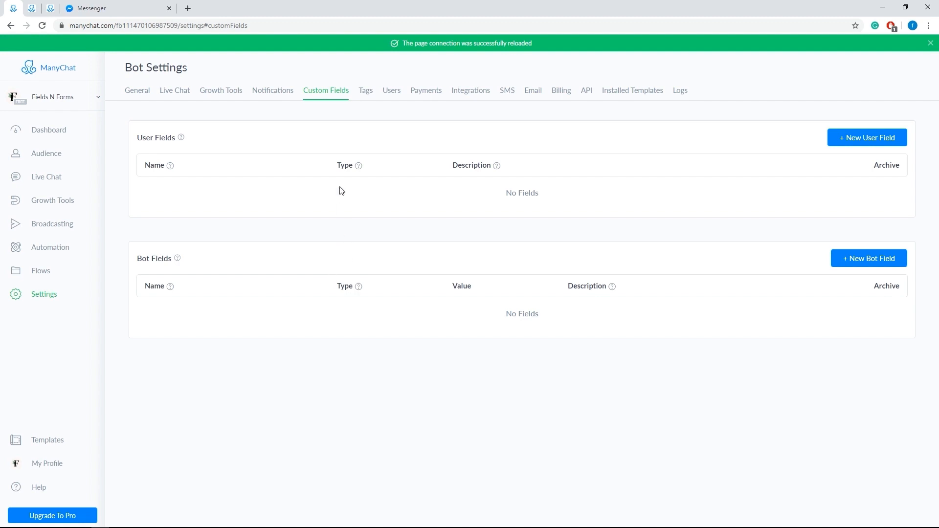
Step: Review the tags, the roles offered when inviting a new team member, and the payment settings
left_click(367, 93)
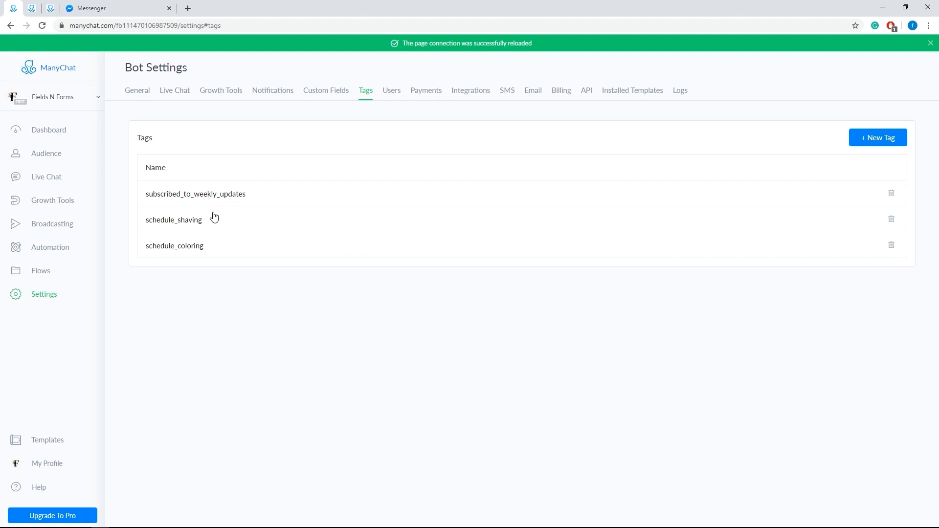
left_click(390, 95)
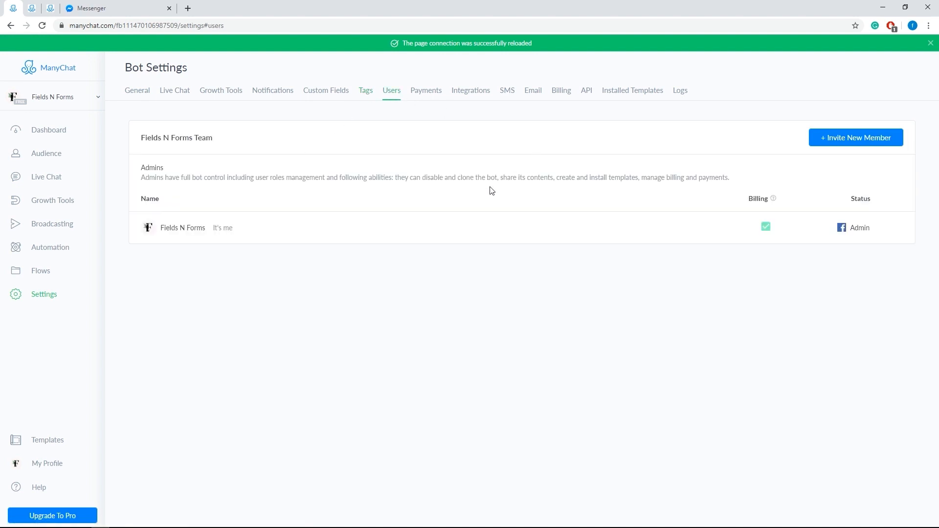
left_click(872, 140)
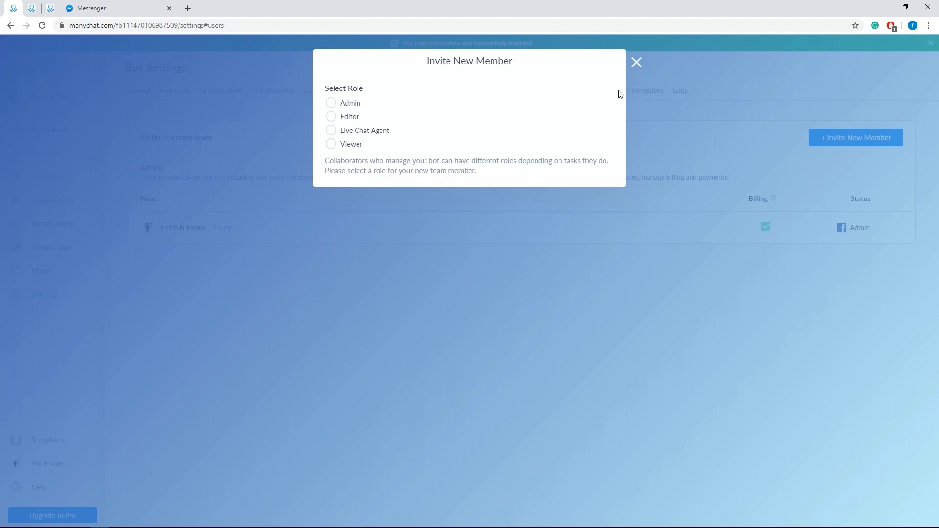
left_click(635, 63)
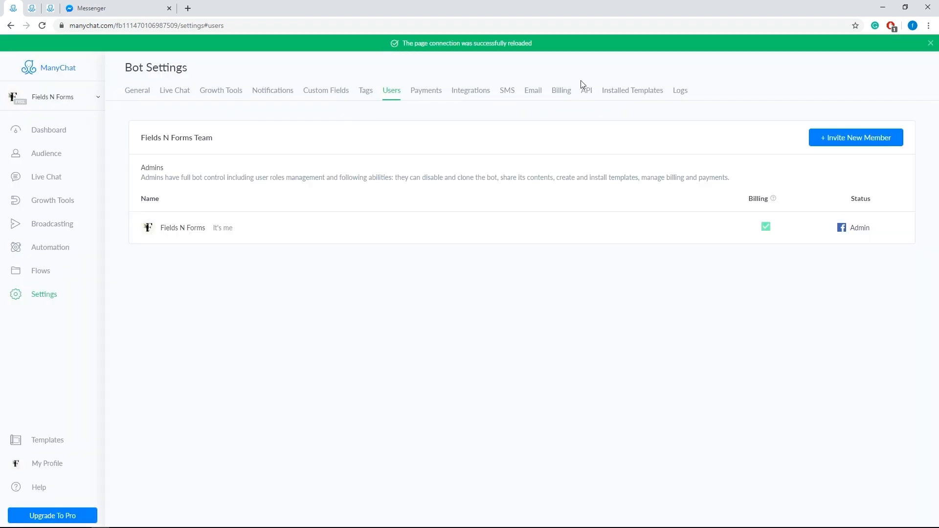
left_click(427, 91)
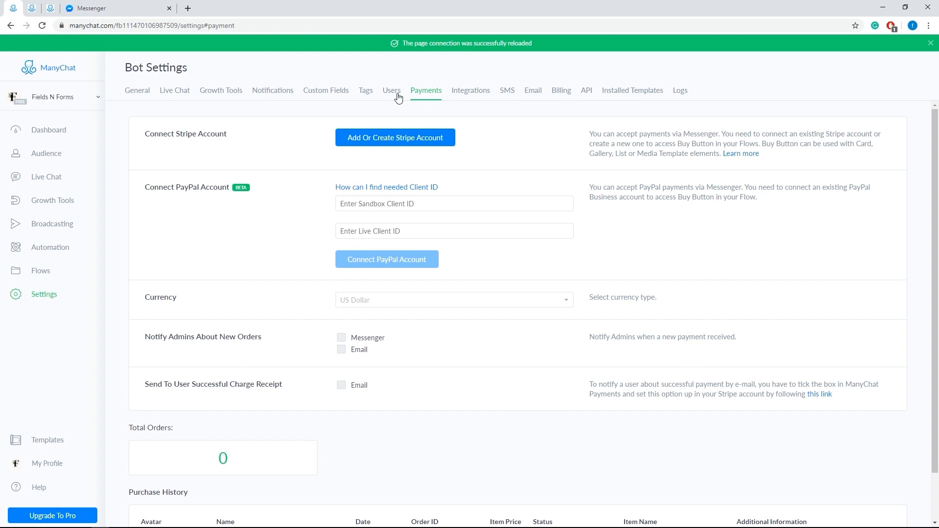
Step: Review the purchase history in the payment settings and the integrations available for connecting outside services
scroll(422, 123, "down", 1)
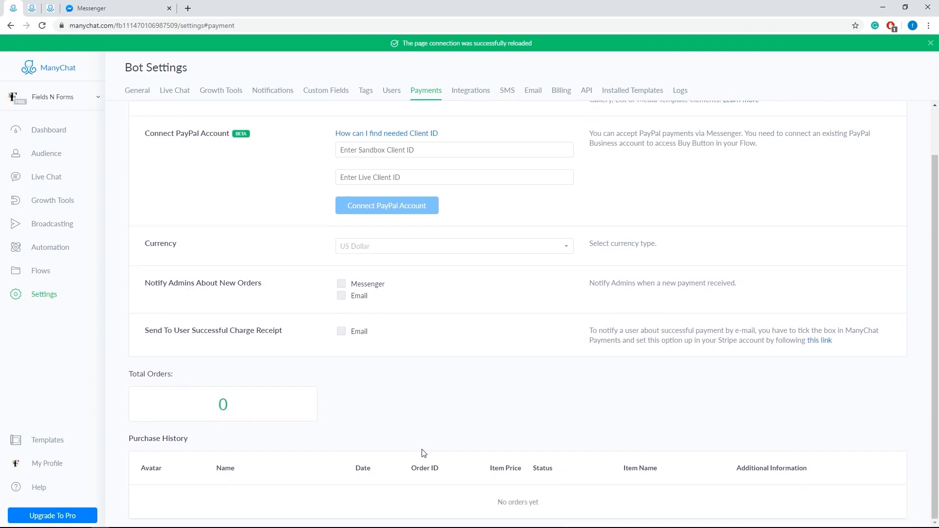
left_click(479, 95)
scroll(437, 238, "up", 1)
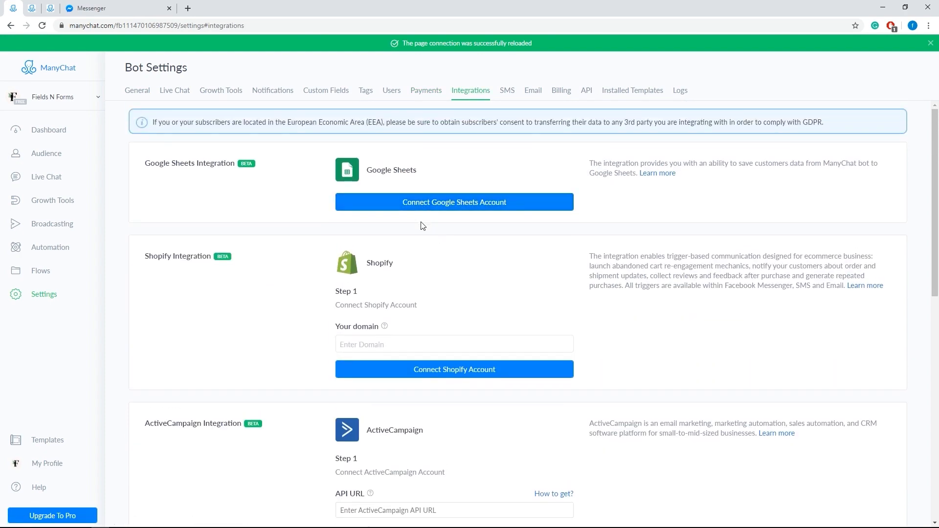
scroll(331, 279, "down", 10)
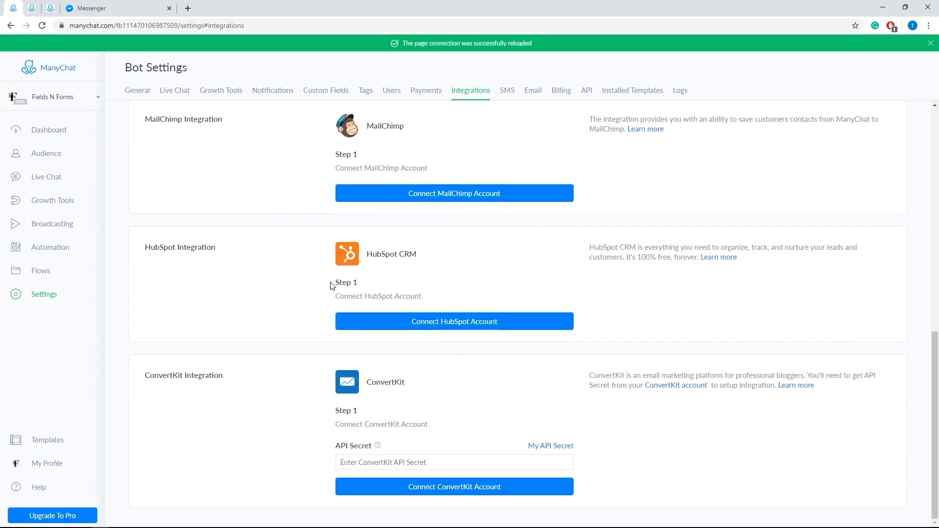
scroll(332, 285, "up", 10)
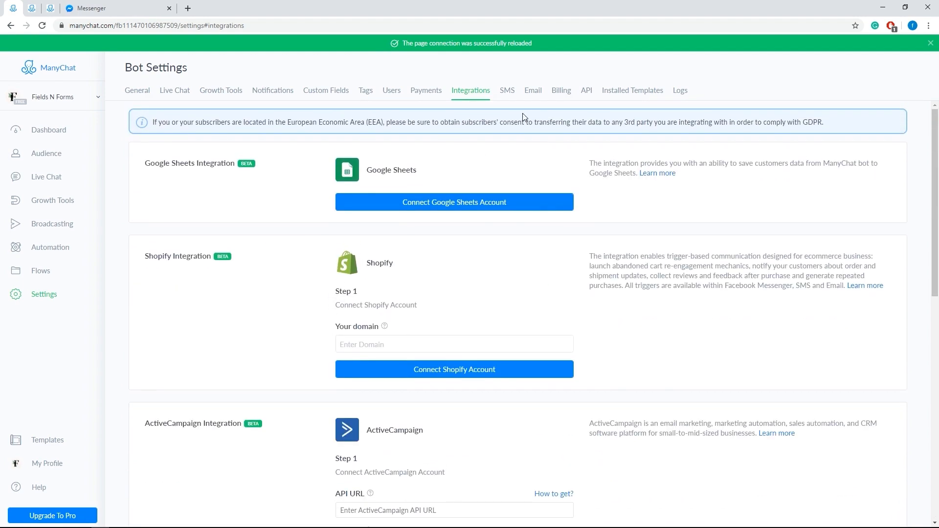
Step: Review the bot's SMS, email, billing and API settings, including the explanations of the SMS limits
left_click(512, 93)
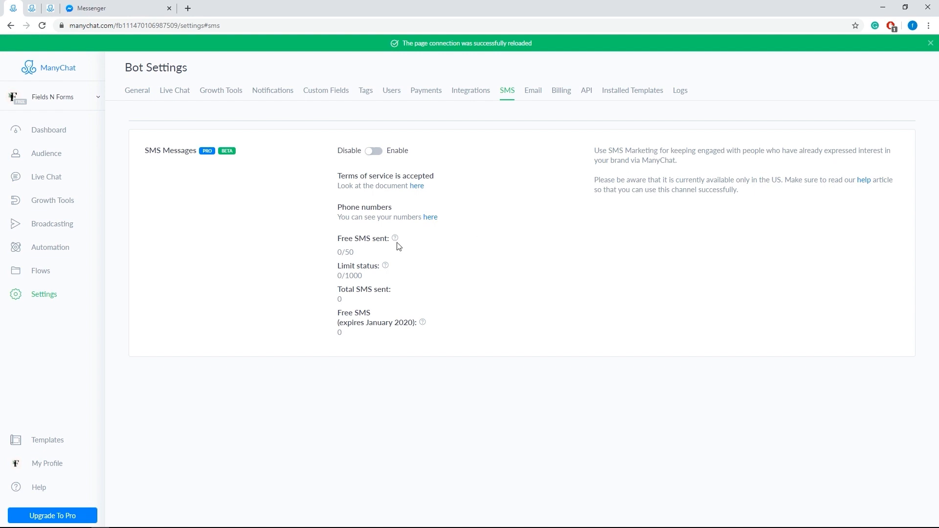
mouse_move(396, 242)
mouse_move(385, 268)
left_click(533, 94)
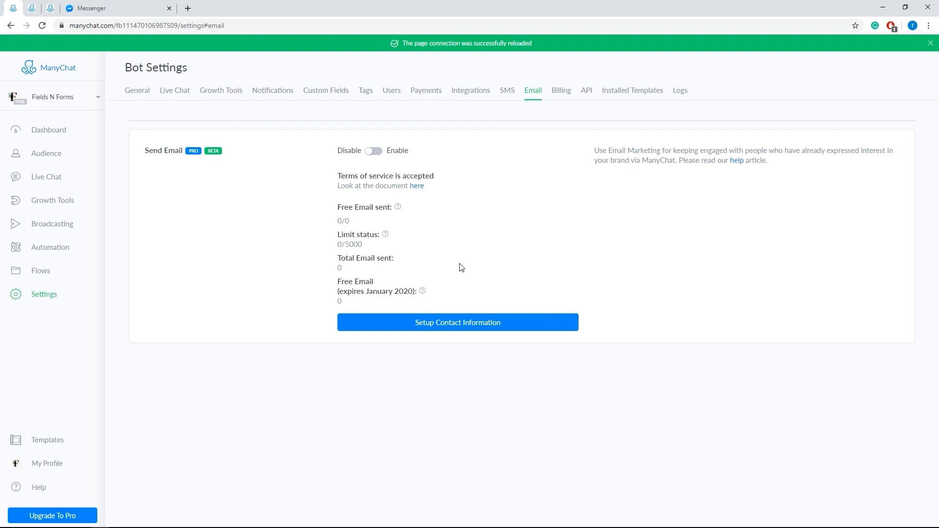
left_click(559, 94)
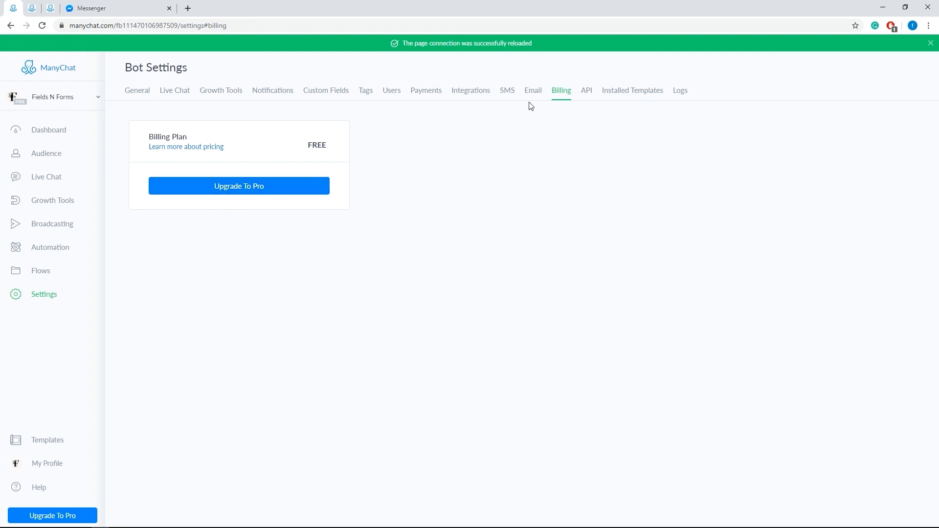
left_click(588, 97)
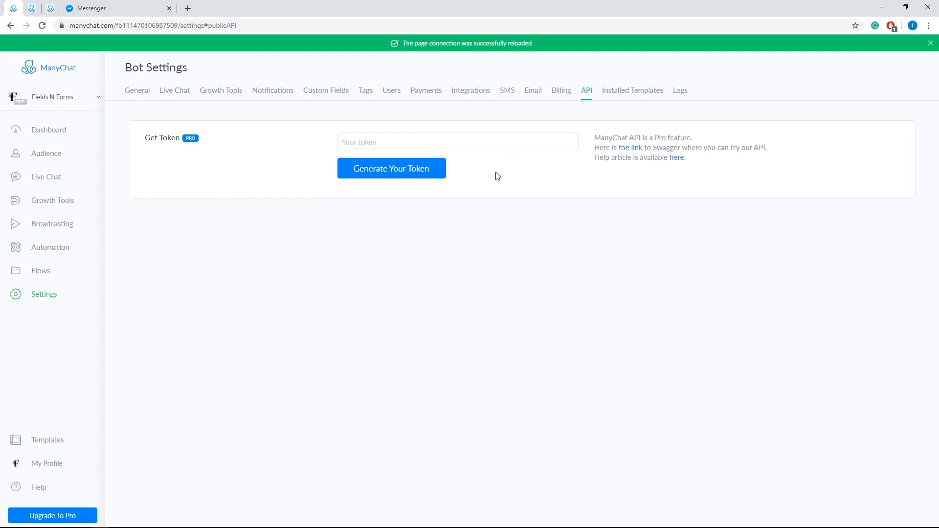
Step: Examine the general items, keywords and flows in the installed ManyChat Professional Services Template Free, and return to the installed templates
left_click(621, 93)
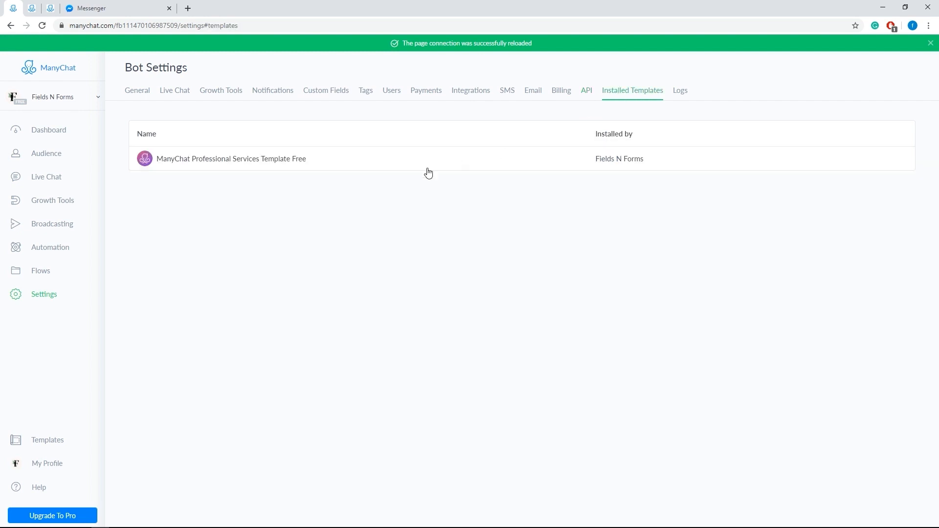
right_click(316, 165)
left_click(271, 166)
scroll(390, 274, "down", 1)
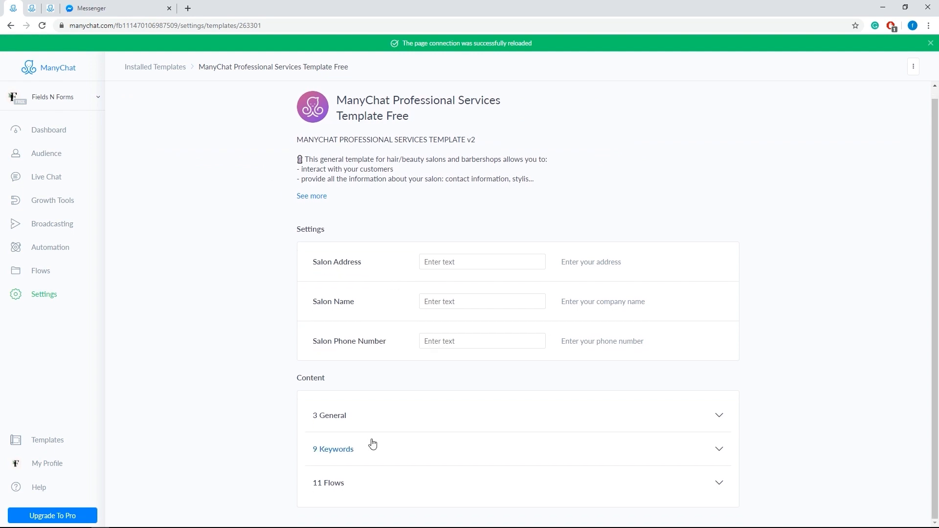
left_click(384, 417)
left_click(377, 453)
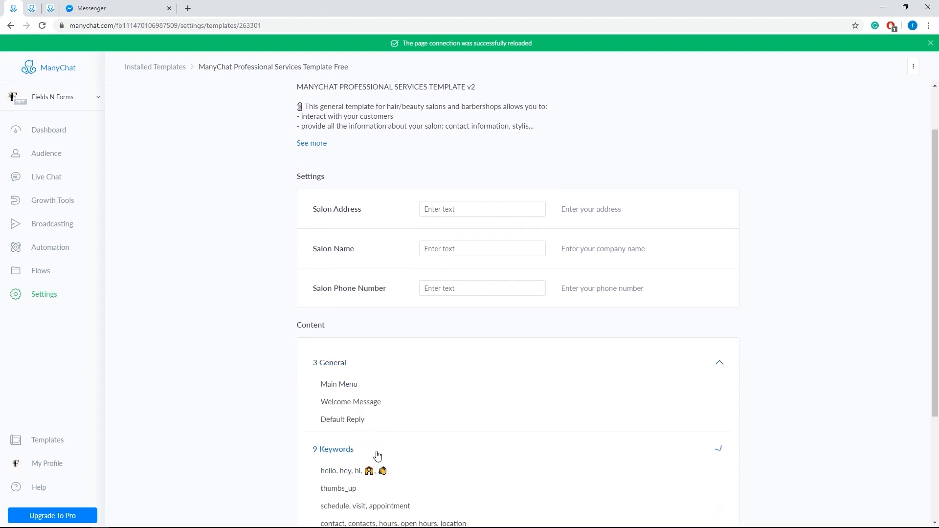
scroll(380, 446, "down", 3)
left_click(368, 490)
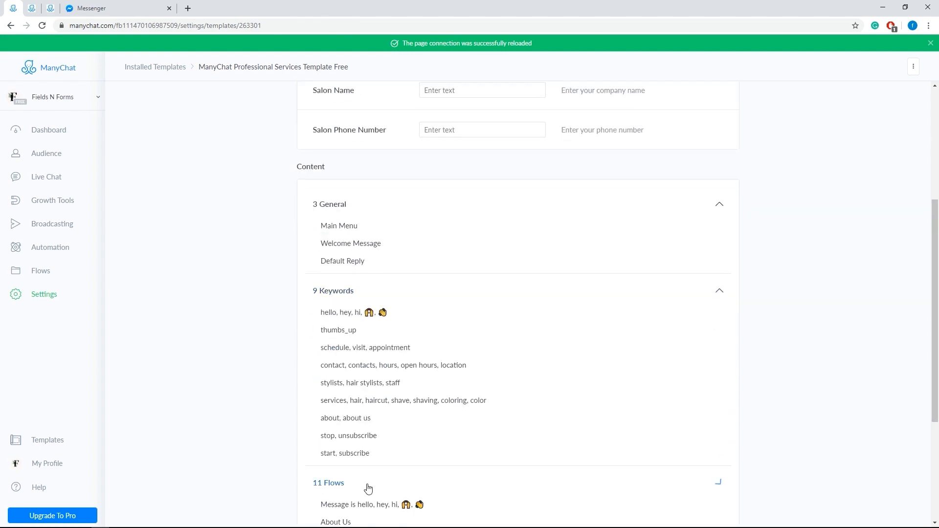
scroll(369, 481, "down", 4)
scroll(370, 475, "up", 6)
scroll(370, 477, "up", 3)
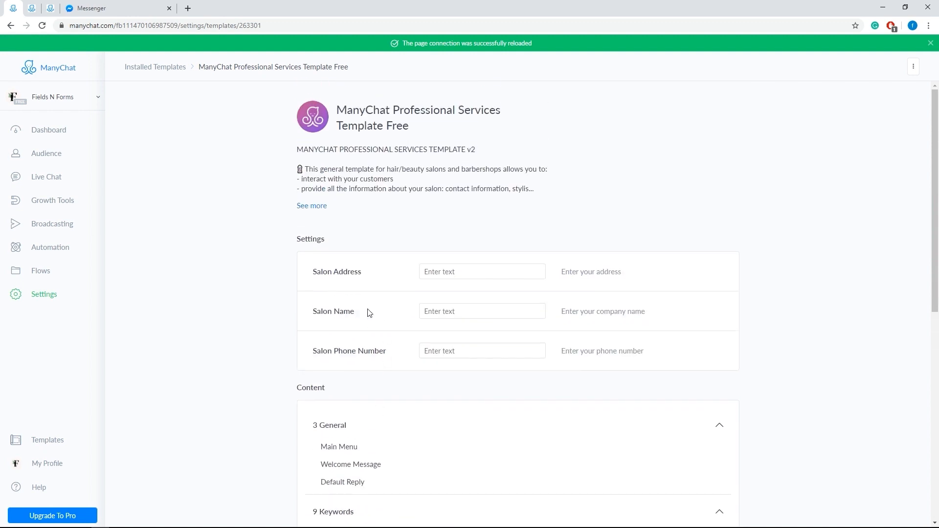
left_click(10, 25)
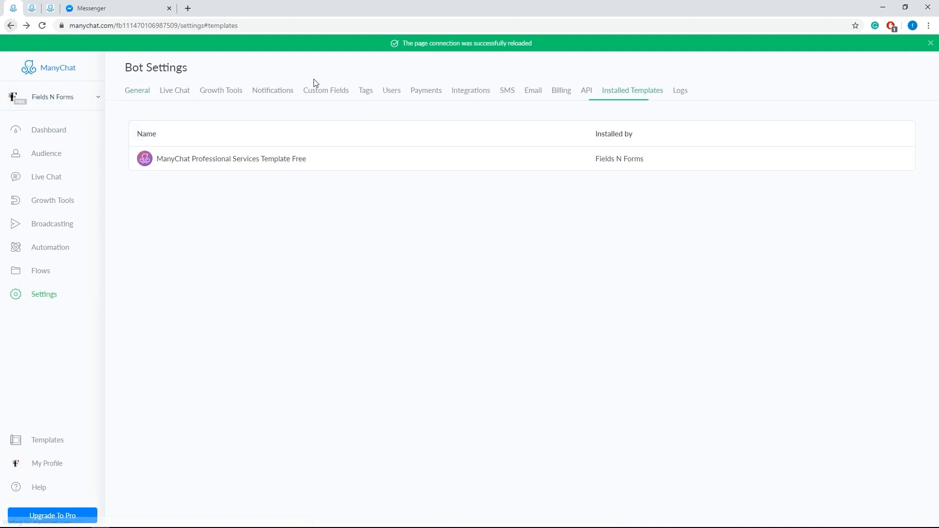
Step: Inspect the details of the most recent Facebook Events entry in the bot's logs and close its information
left_click(680, 93)
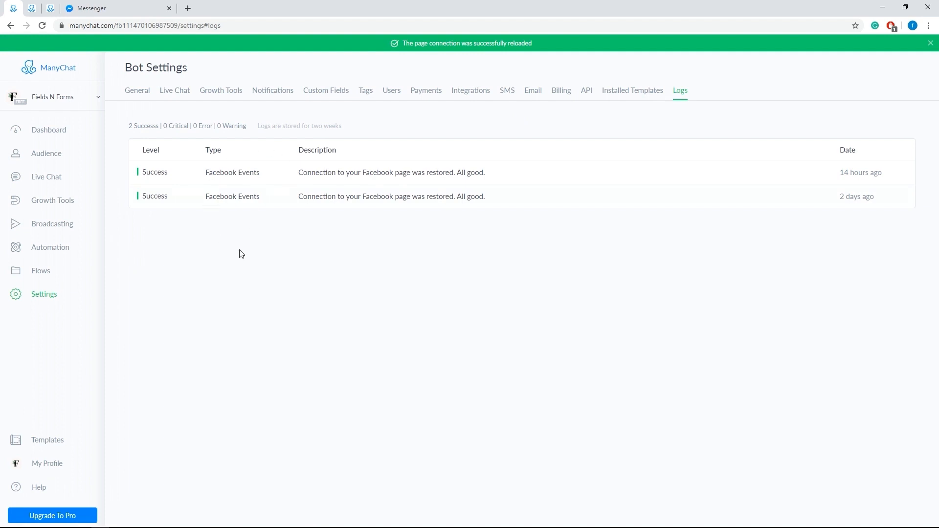
left_click(312, 176)
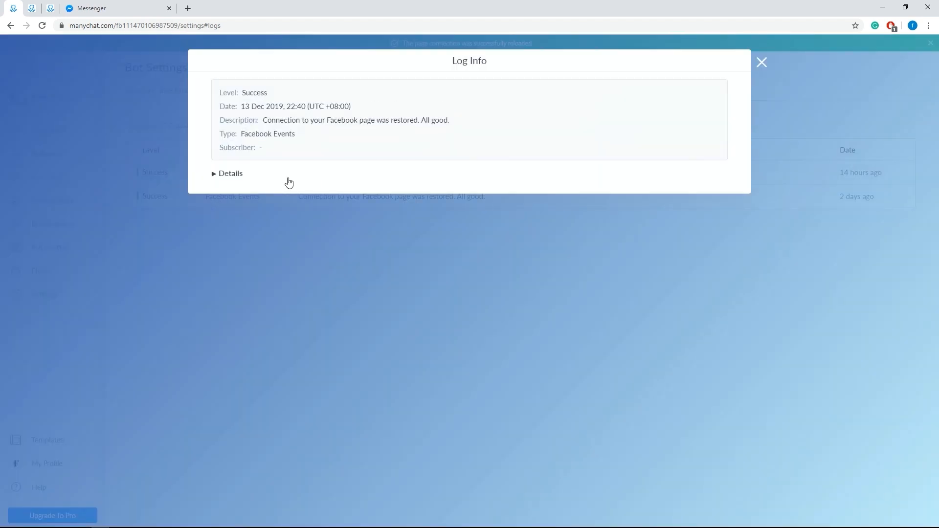
left_click(231, 175)
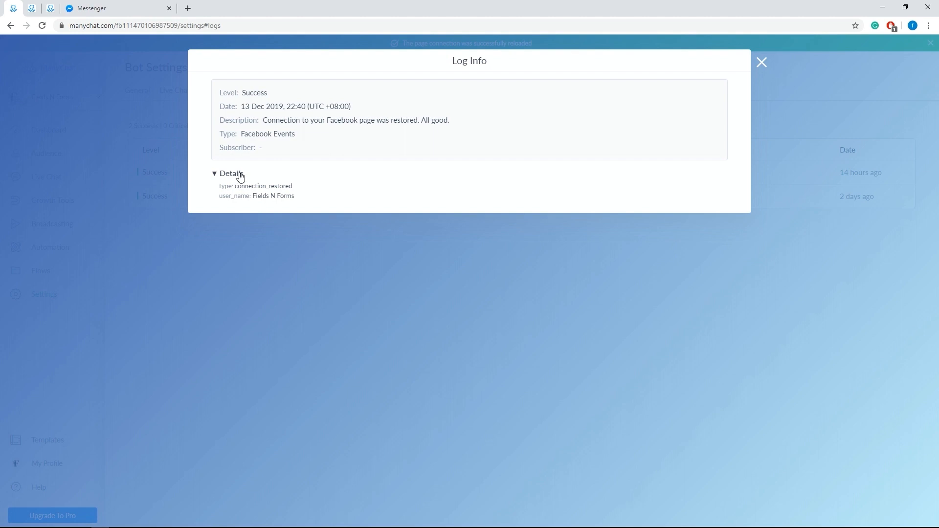
left_click(761, 60)
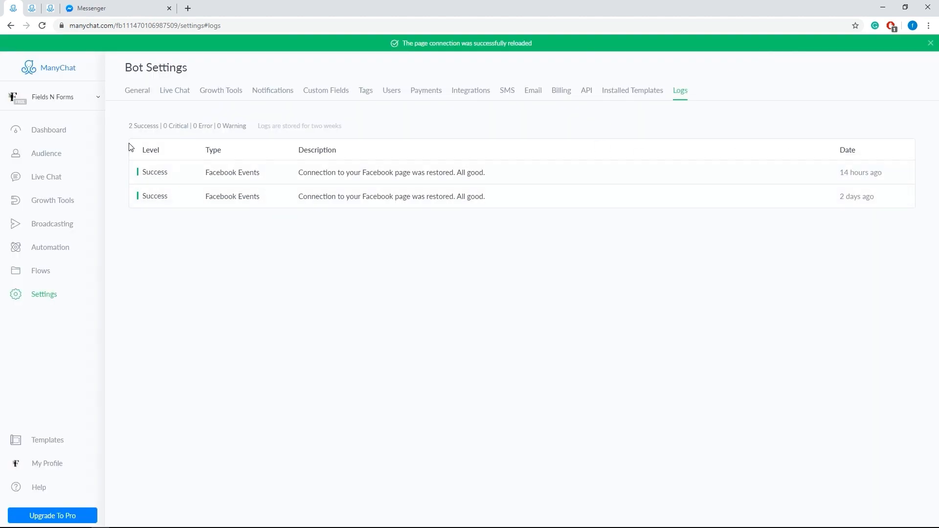
Step: Browse the featured templates and view the Restaurant template's contents in a separate browser tab before returning to the template list
left_click(55, 442)
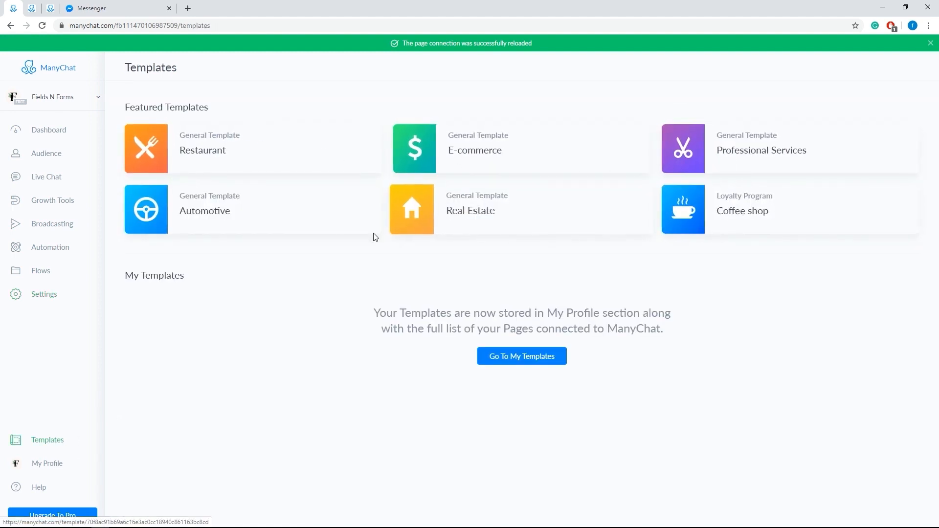
right_click(250, 158)
left_click(268, 164)
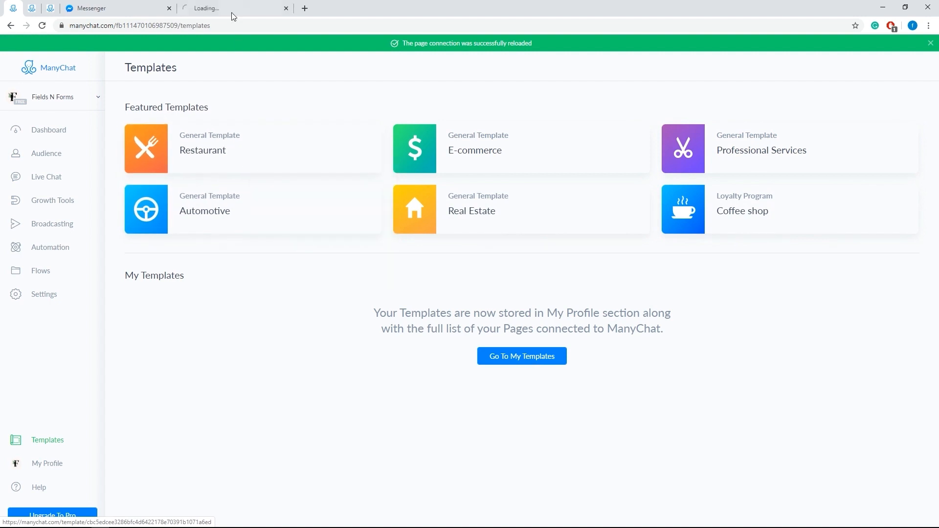
left_click(230, 11)
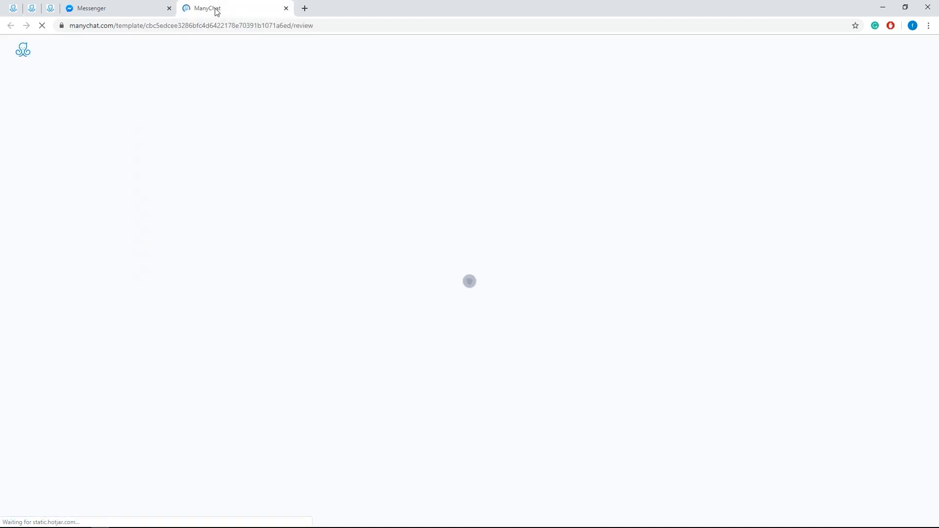
left_click(12, 10)
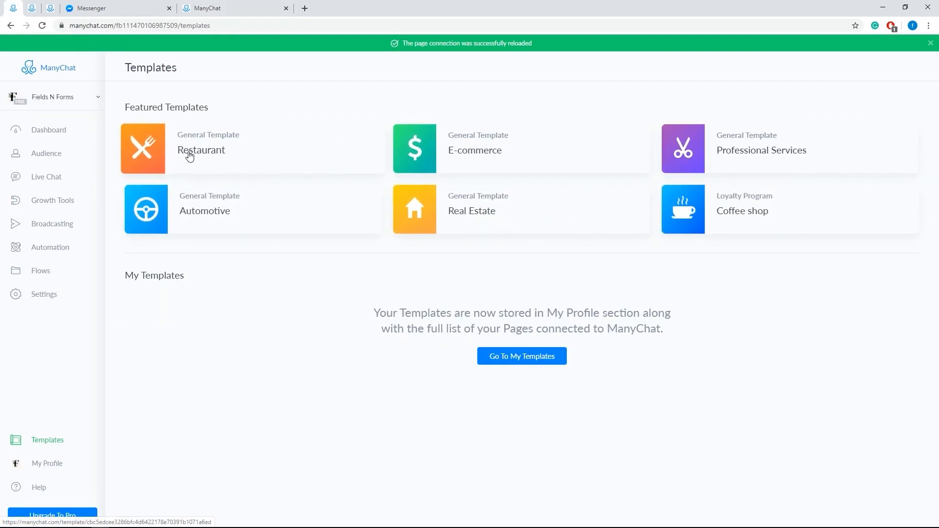
left_click(228, 9)
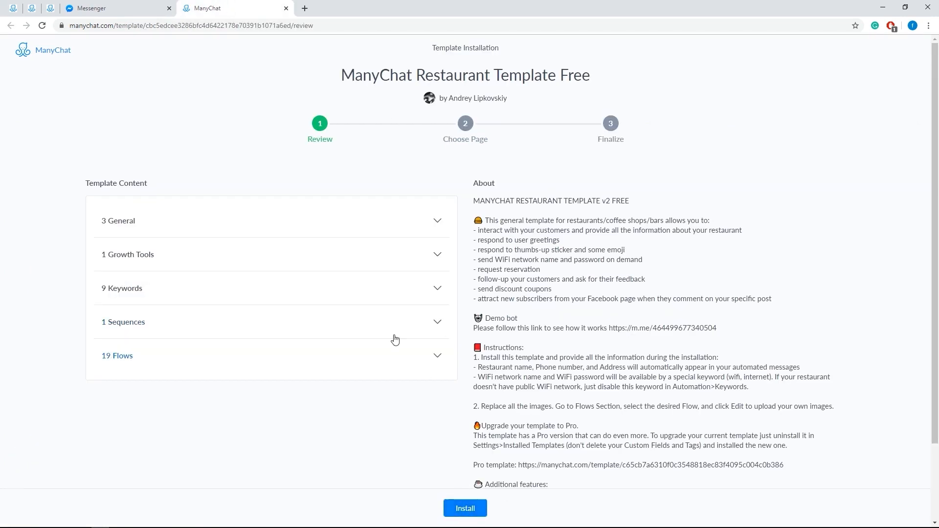
left_click(13, 8)
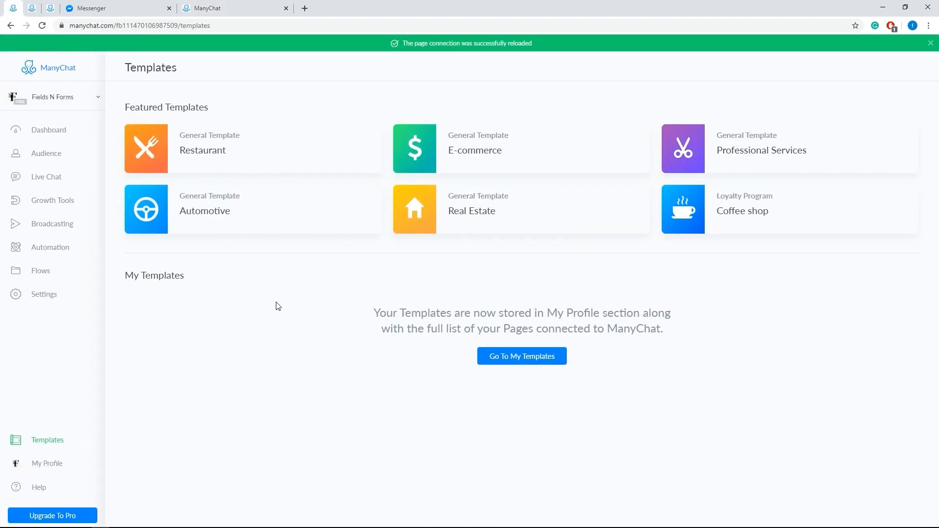
Step: View the pages, templates and API settings of the account profile in a separate browser tab, and look at the help options
right_click(62, 466)
left_click(112, 344)
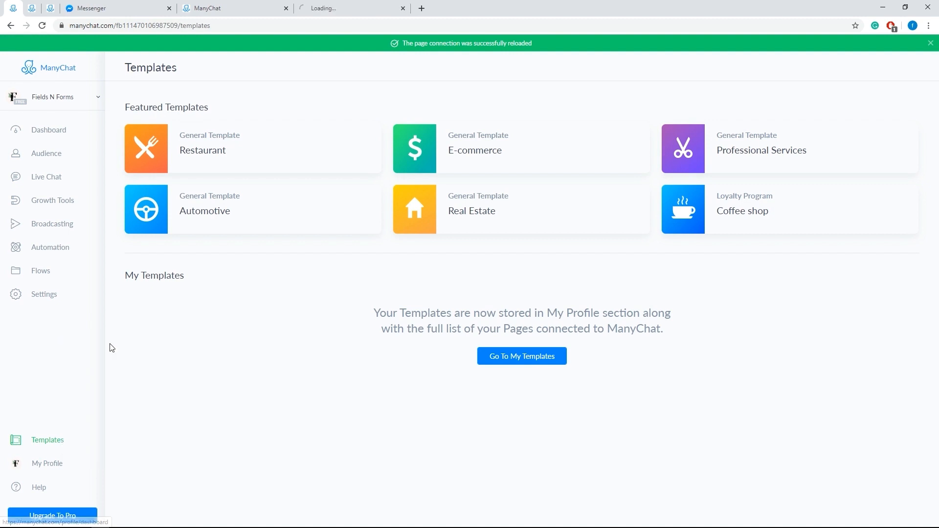
left_click(336, 10)
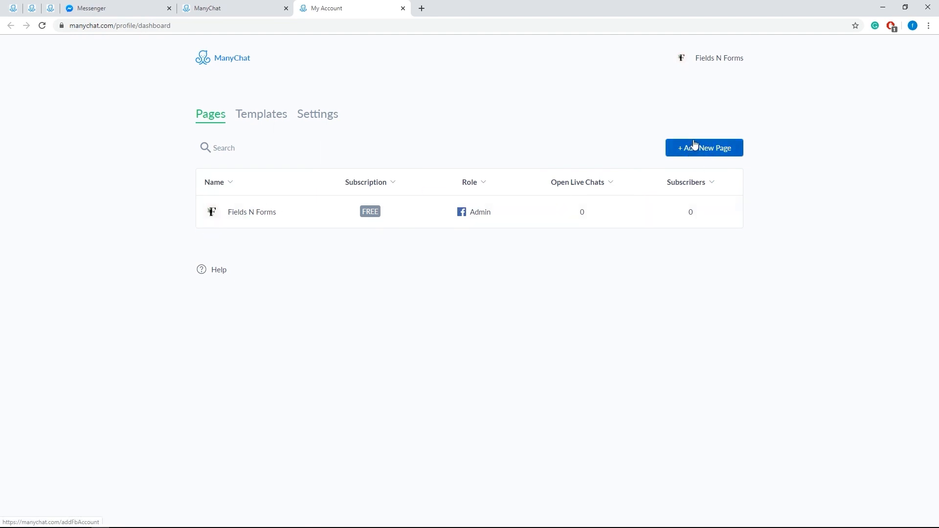
left_click(260, 121)
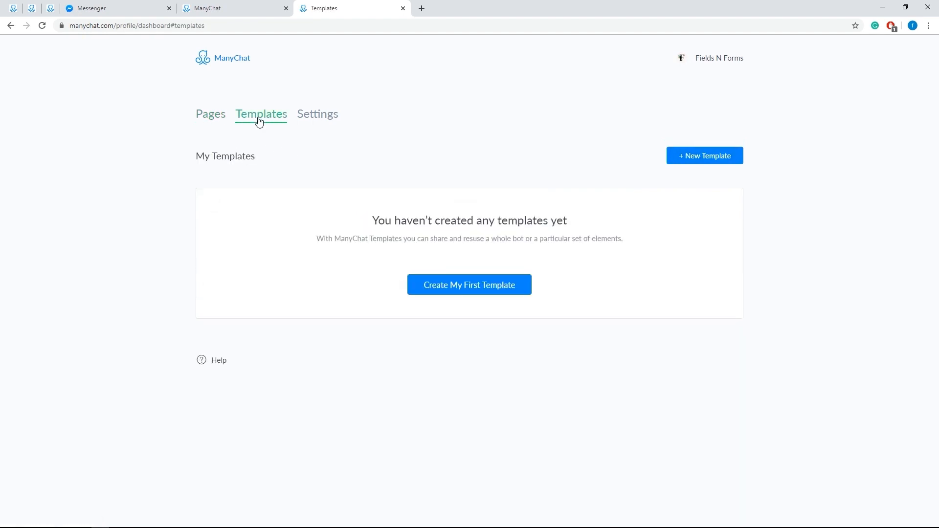
left_click(326, 121)
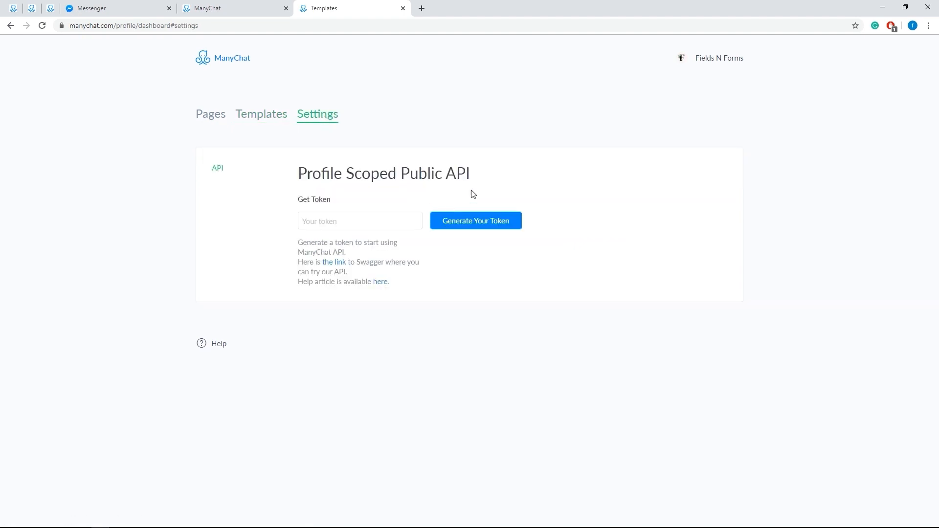
left_click(16, 15)
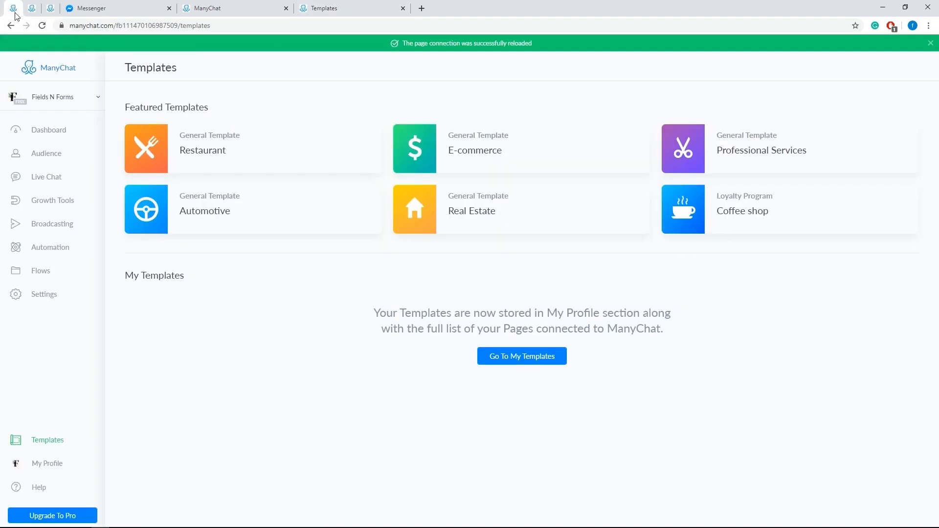
left_click(49, 490)
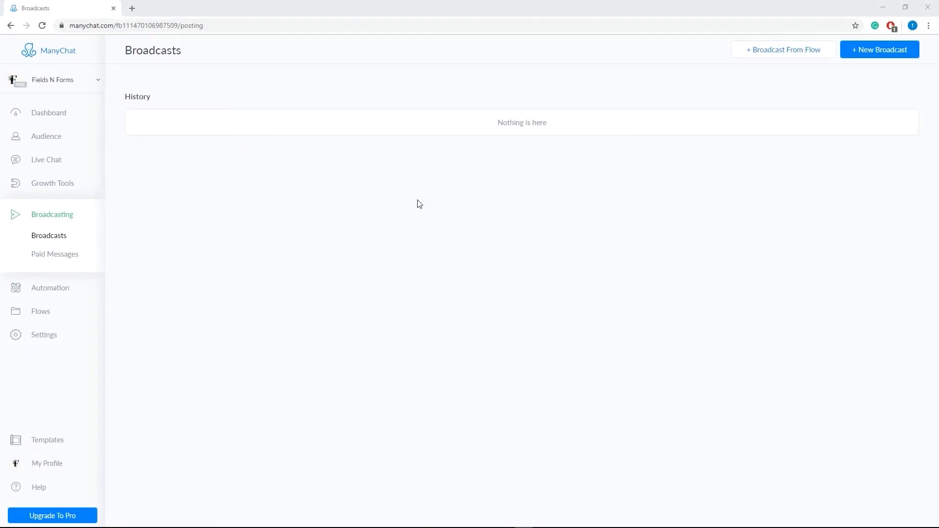
Step: Create a new Messenger broadcast, view it in the basic builder, and move its starting step up and left in the flow builder
left_click(868, 55)
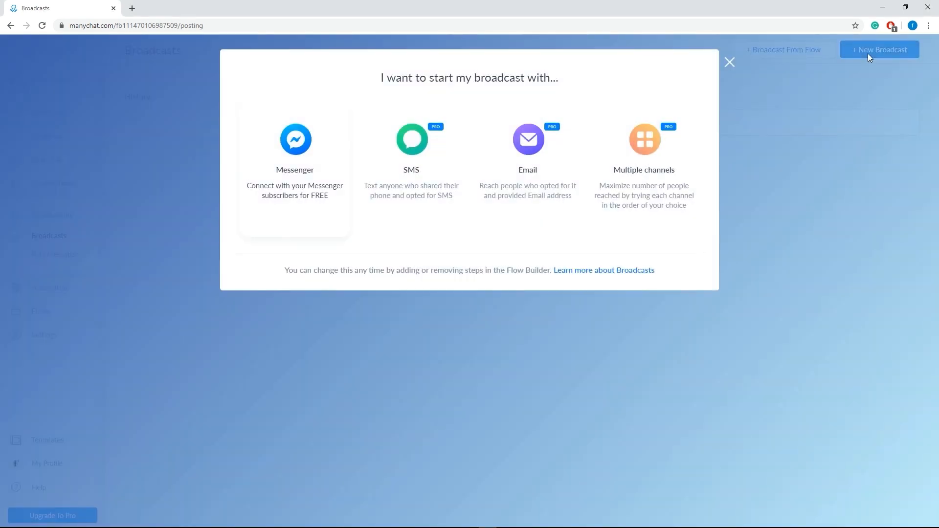
left_click(288, 160)
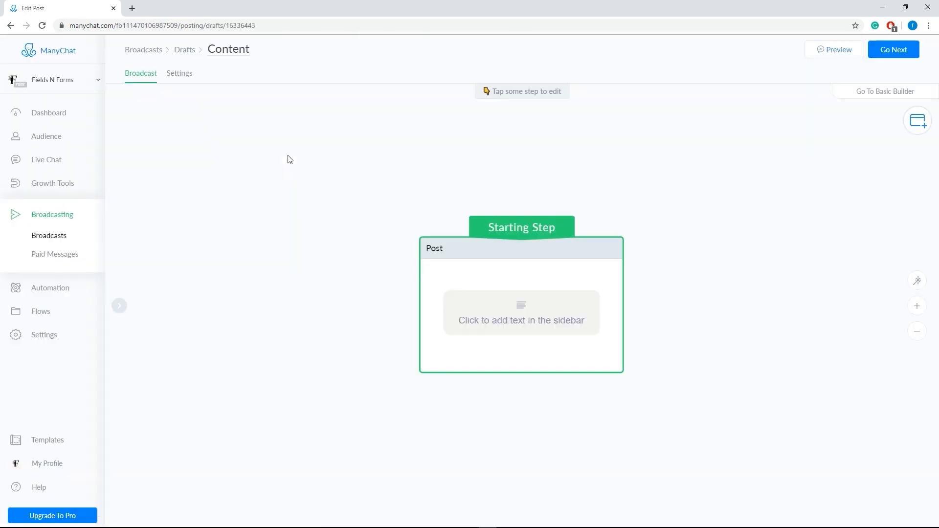
left_click(859, 101)
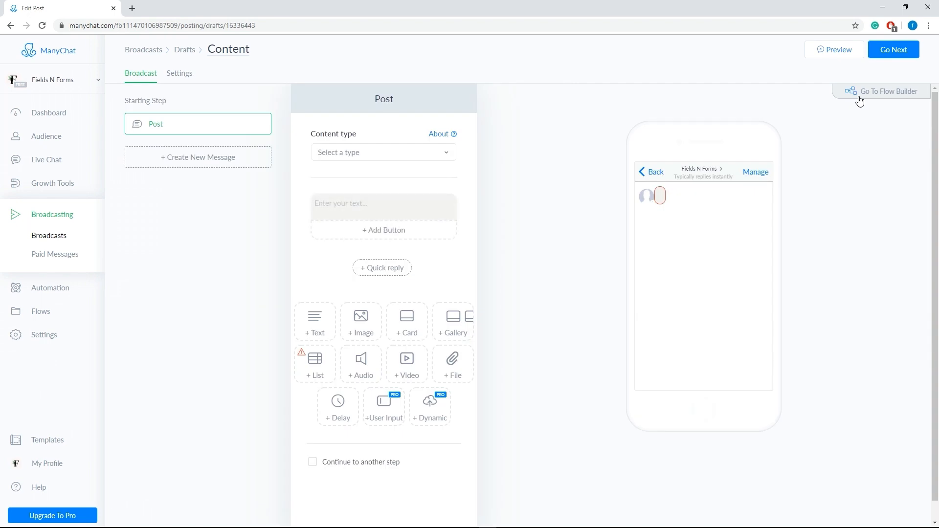
left_click(860, 101)
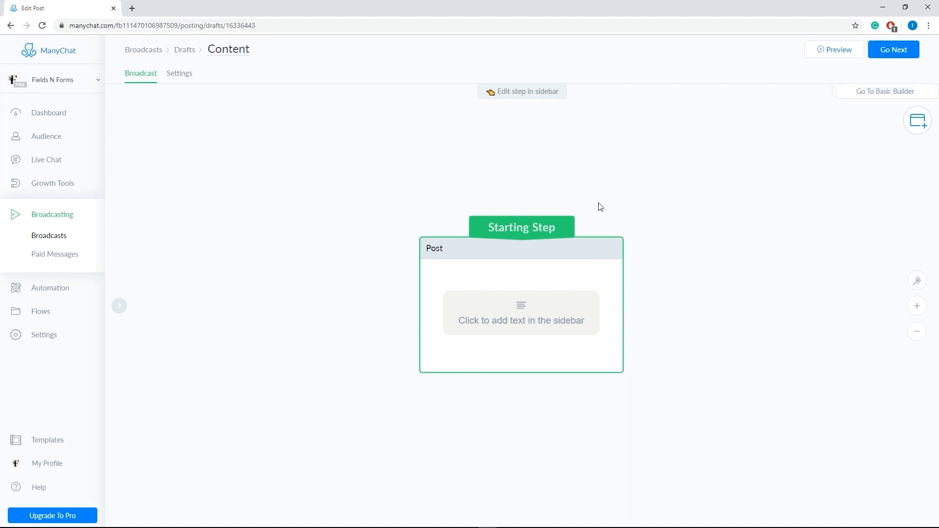
left_click_drag(457, 257, 396, 146)
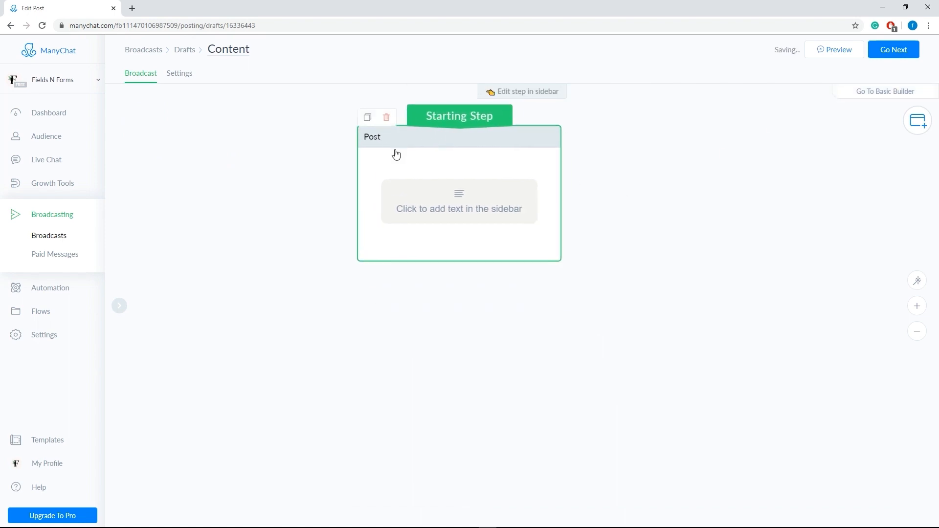
Step: Set the starting post's content type to Other and enter the message offering the free 5-day Christmas fitness boot camp series
left_click(426, 204)
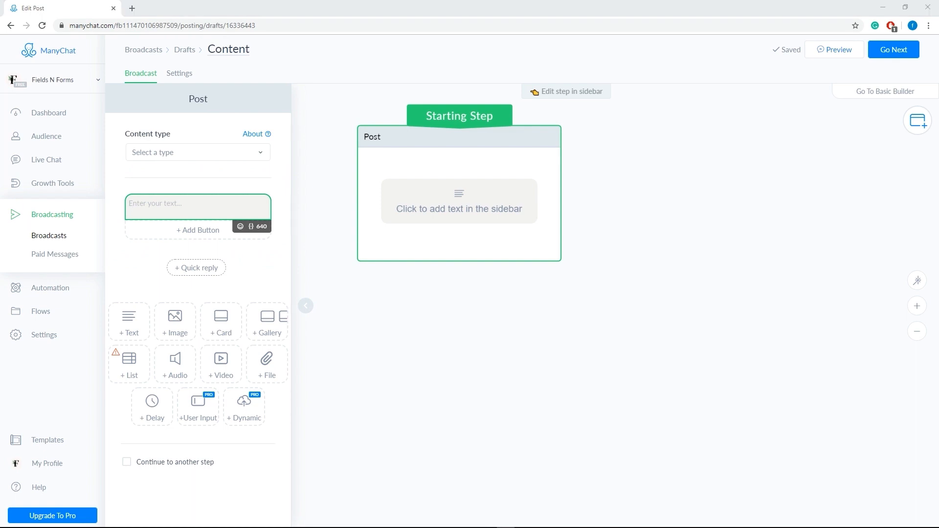
left_click(180, 159)
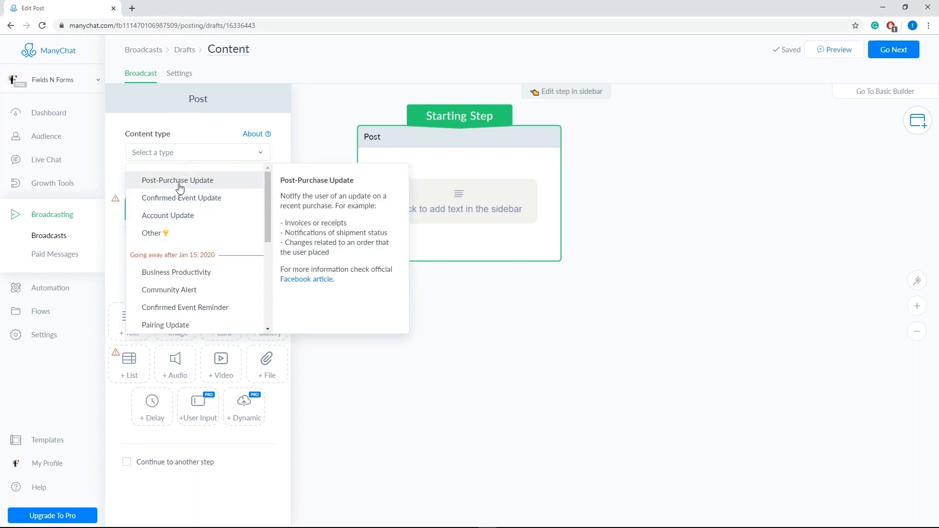
left_click(178, 233)
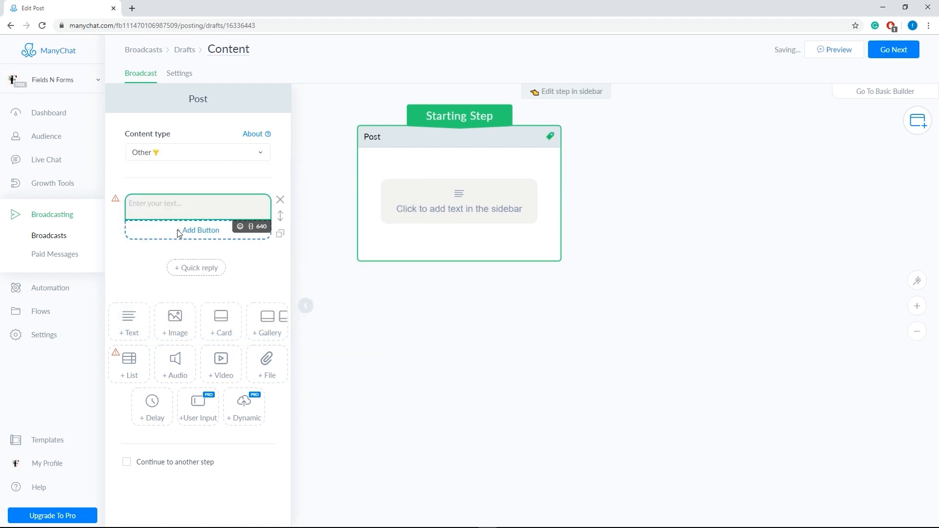
left_click(181, 209)
type("Hey there [First Name]!  Get my Free 5-day Christmas fitness boot camp series!  Are you interested?")
Step: Replace the plain "[First Name]!" placeholder in the greeting with the First Name variable and remove the message's trailing empty line
left_click_drag(205, 203, 162, 202)
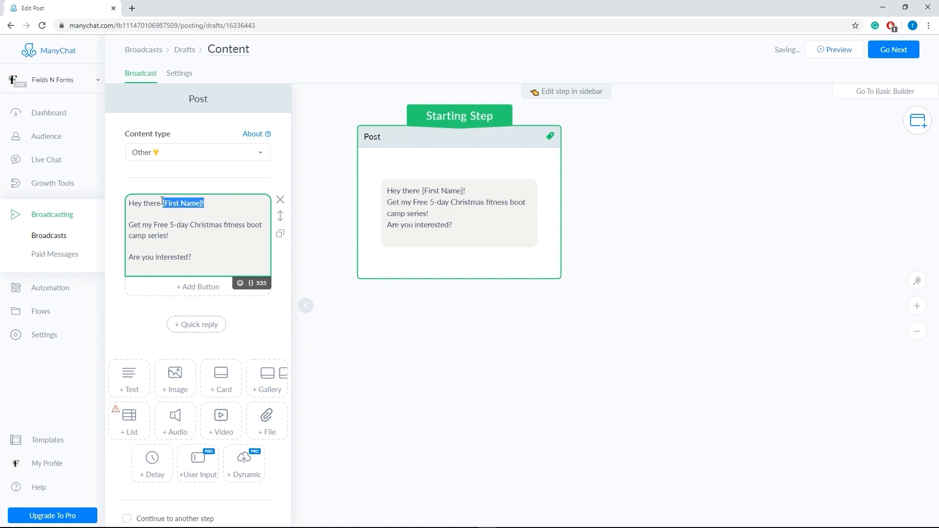
key("BackSpace")
left_click(258, 283)
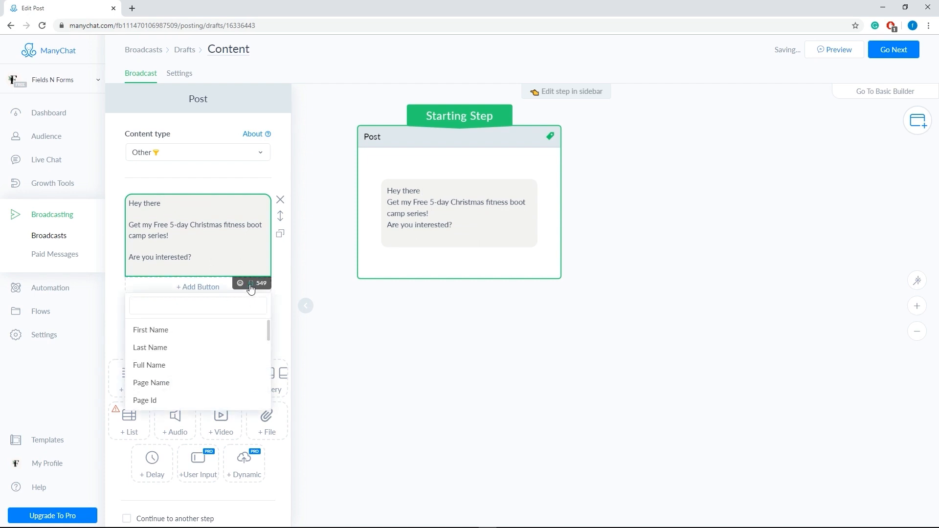
left_click(208, 330)
left_click(224, 214)
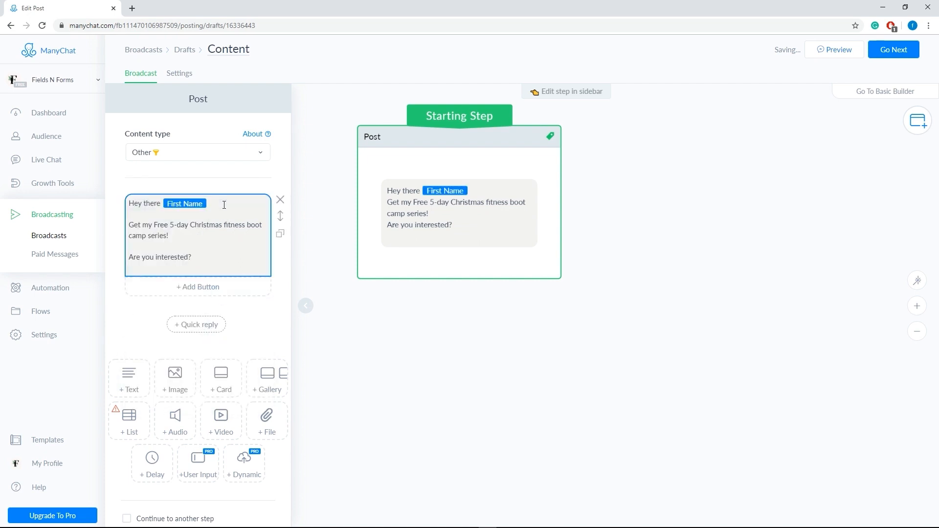
left_click(194, 264)
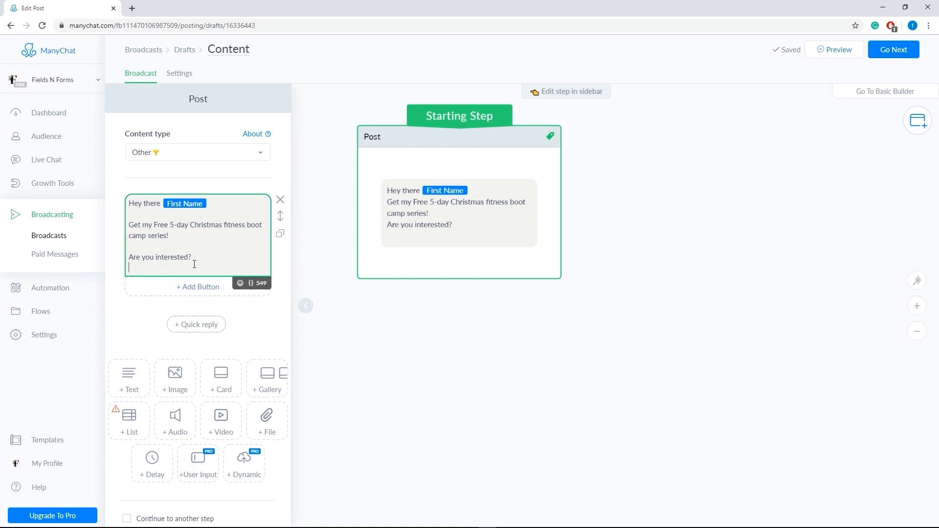
key("BackSpace")
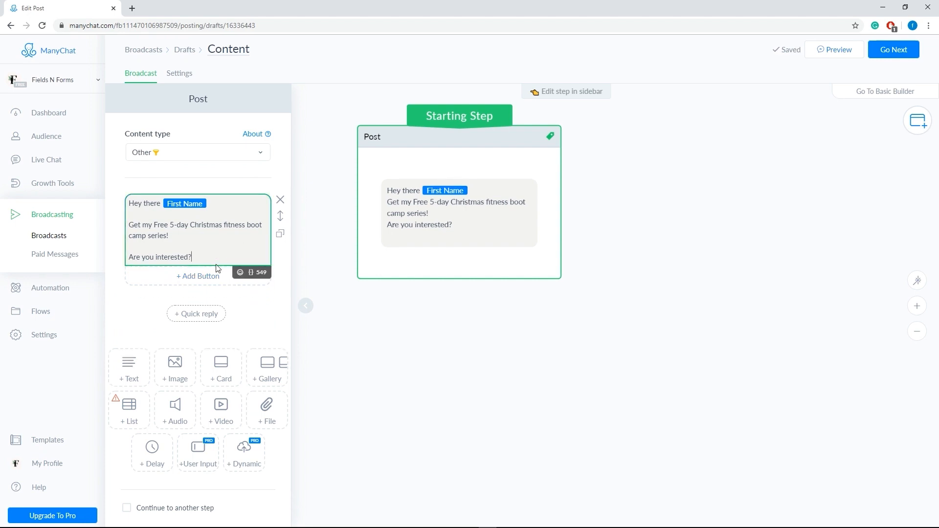
Step: Insert the frequently used hand emoji right after the First Name variable in the greeting
left_click(251, 272)
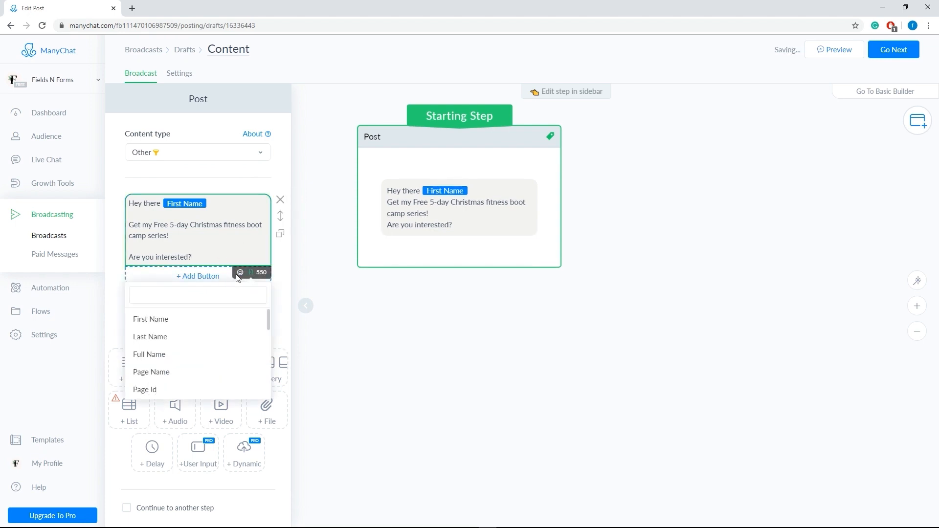
left_click(240, 272)
left_click(234, 209)
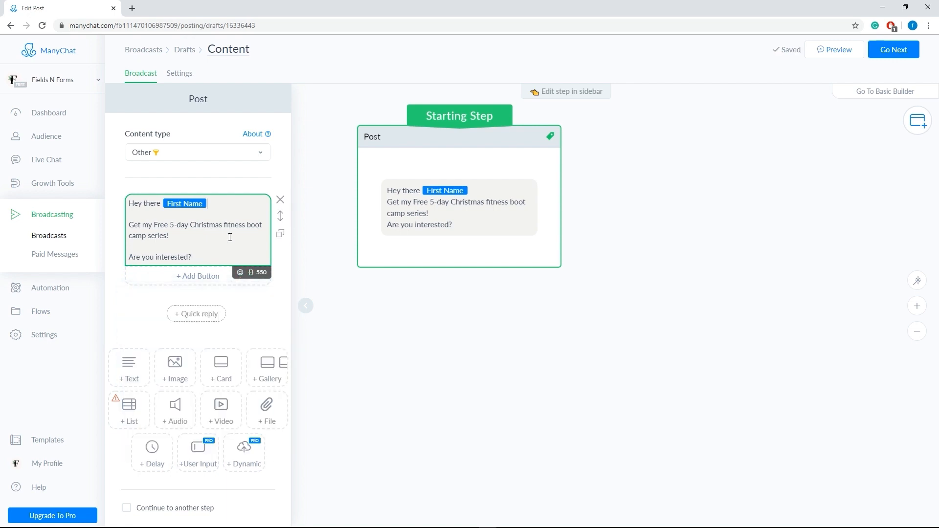
left_click(240, 272)
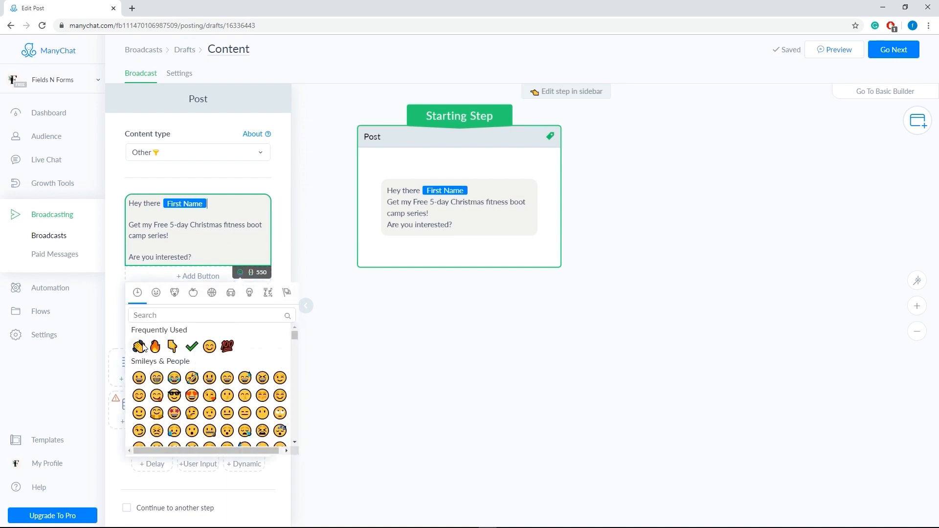
left_click(139, 347)
left_click(206, 258)
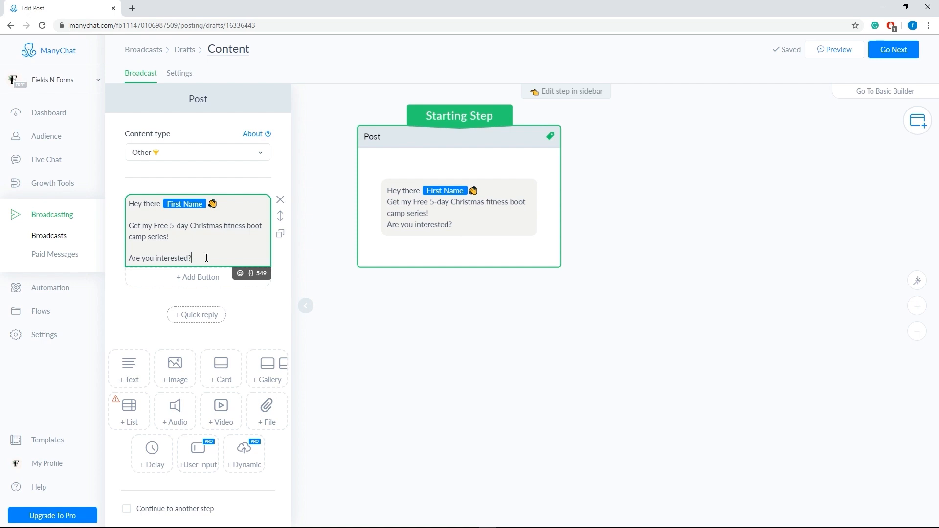
Step: Add a button titled "Yes, I'm interested!" to the boot camp message
left_click(209, 277)
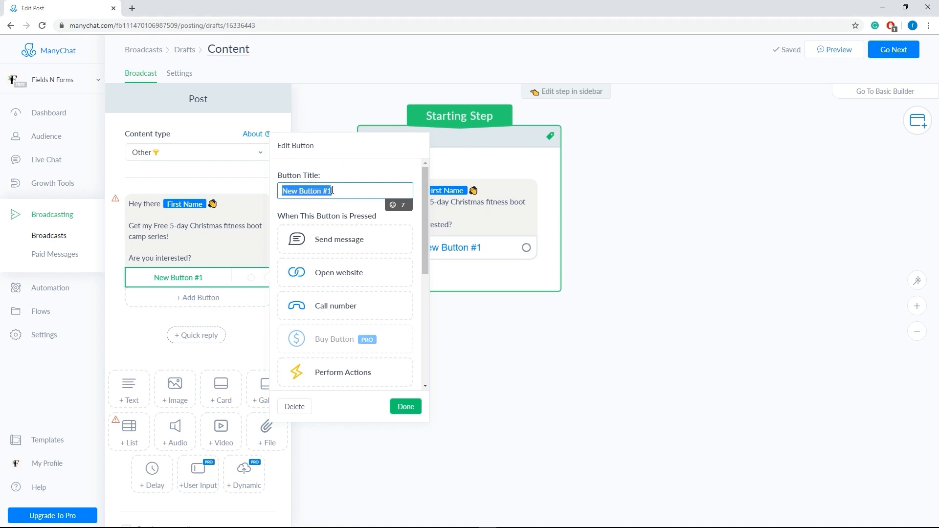
left_click_drag(339, 191, 238, 192)
type("Yes, I'm interested!")
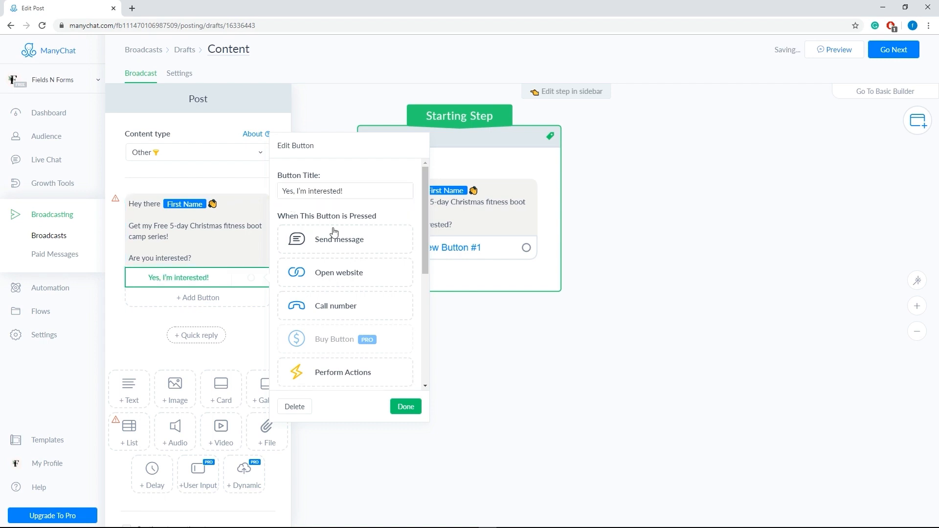
left_click(406, 406)
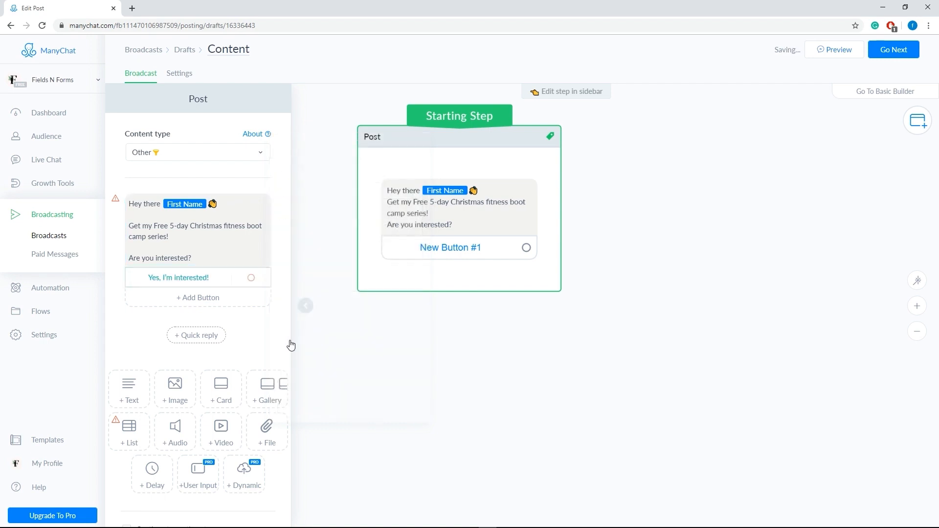
Step: Add a second button titled "No thank you" to the boot camp message
left_click(194, 297)
type("No thank")
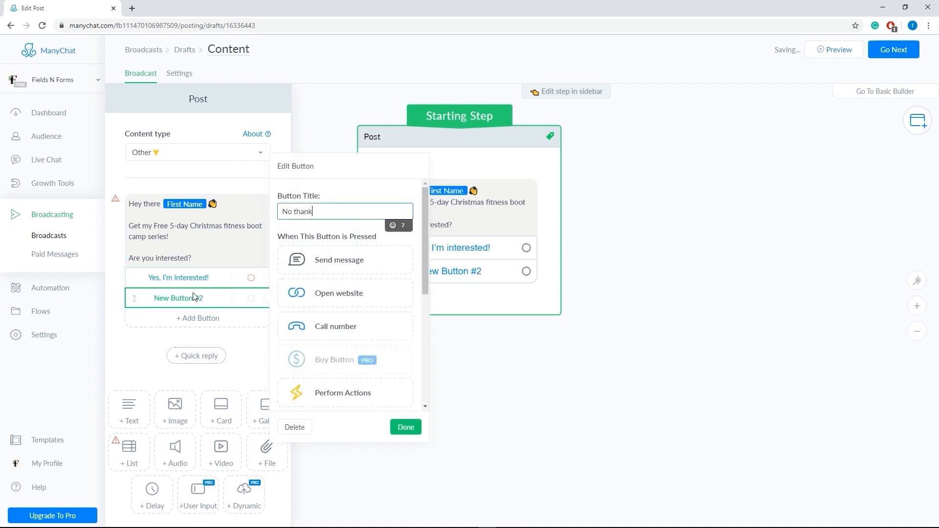
type(" you")
left_click(406, 426)
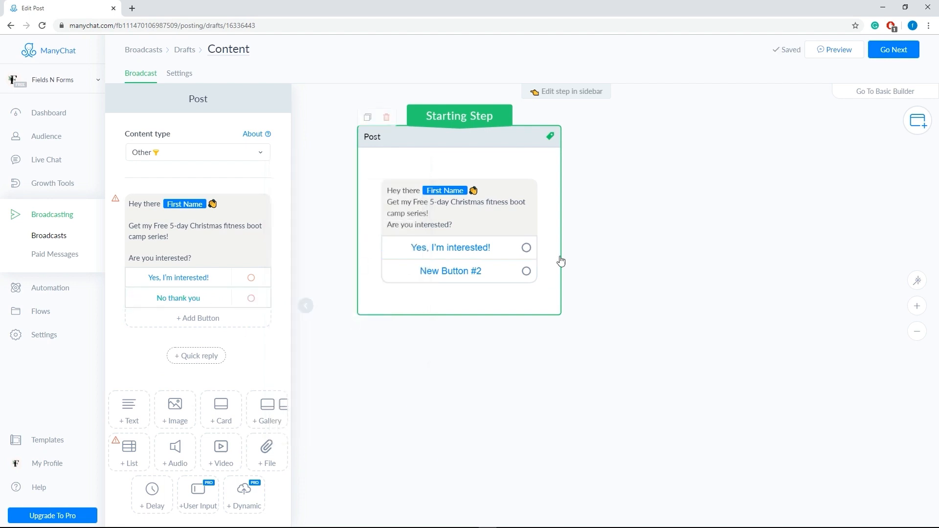
Step: Link the "Yes, I'm interested!" button to a new Start Flow step that uses the 5 Day Christmas Fitness Boot camp Series flow
left_click_drag(526, 248, 601, 131)
left_click(633, 168)
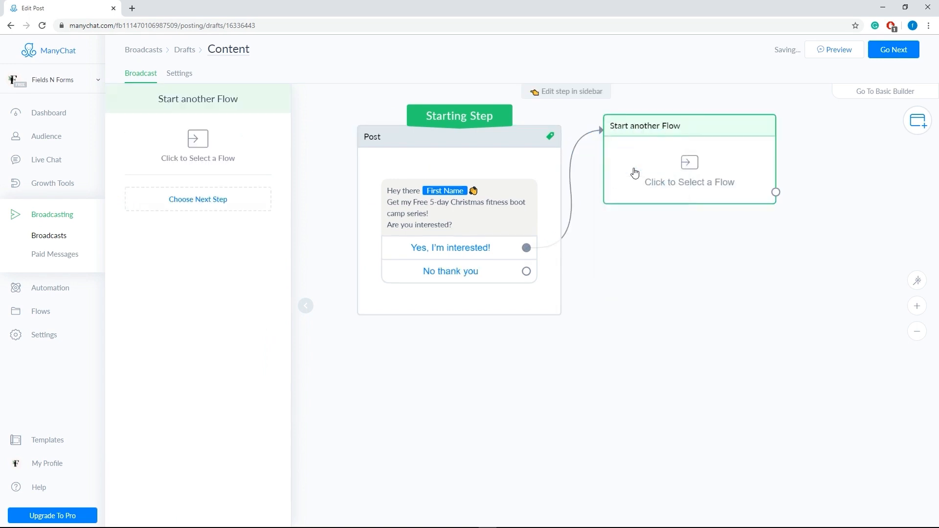
left_click(688, 171)
left_click(391, 239)
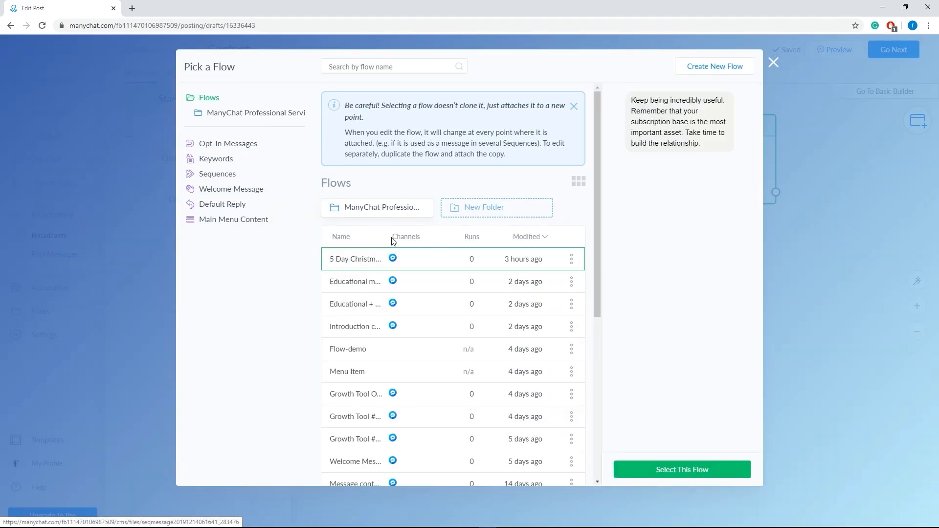
left_click(694, 470)
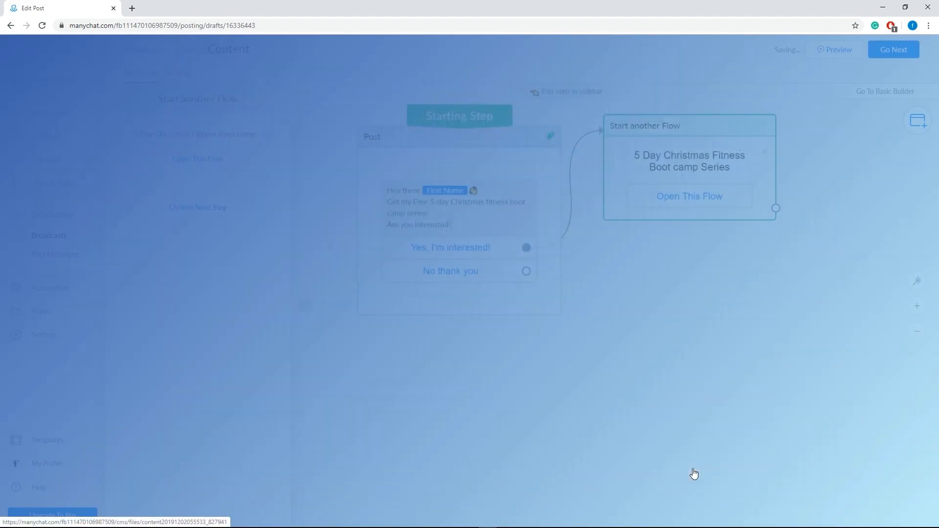
Step: Link "No thank you" to a new Send Message step reading "No problem [First Name]! If you change your mind, we'll be right here waiting for you."
left_click(522, 273)
left_click(609, 258)
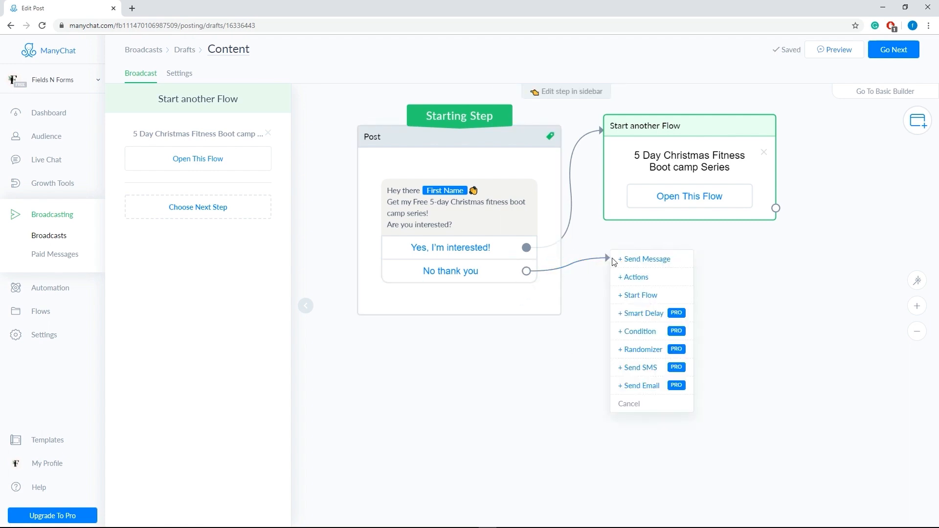
left_click(627, 259)
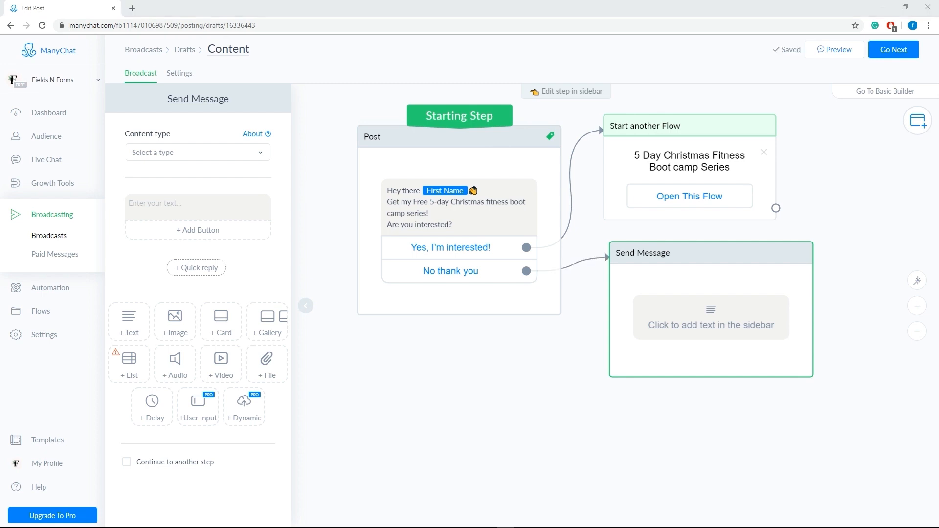
left_click(199, 213)
type("No problem [First Name]!  If you change your mind, we’ll be right here waiting for you.")
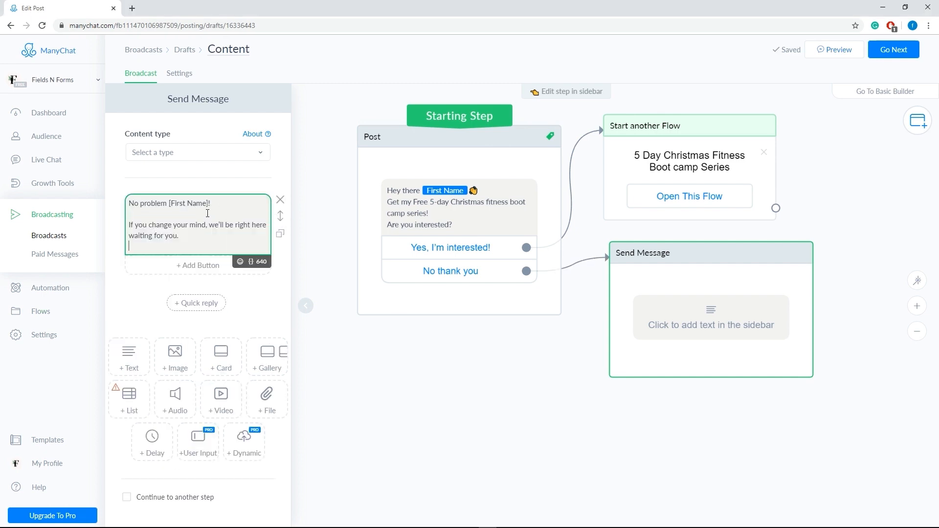
Step: Replace the placeholder in the "No problem" message with the First Name variable followed by "!", and remove the trailing empty line
left_click_drag(211, 203, 168, 203)
key("BackSpace")
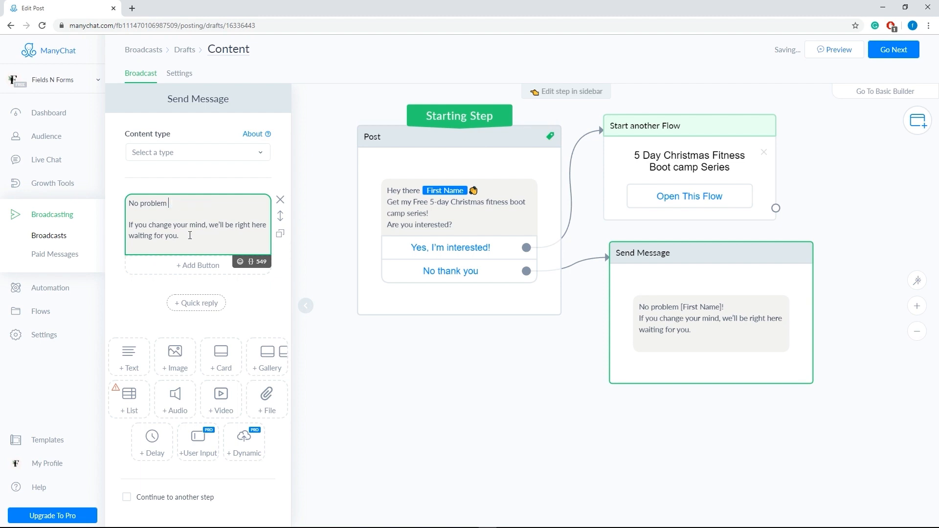
left_click(251, 262)
left_click(201, 315)
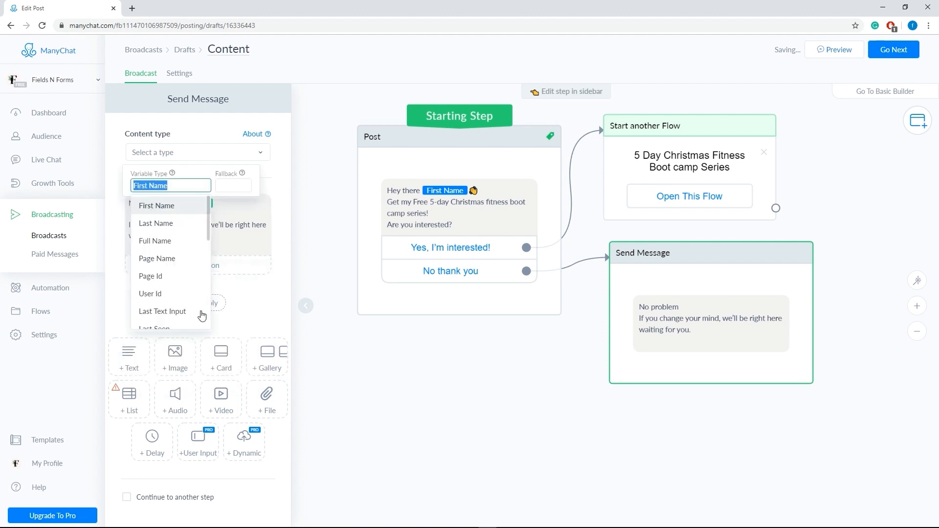
left_click(230, 204)
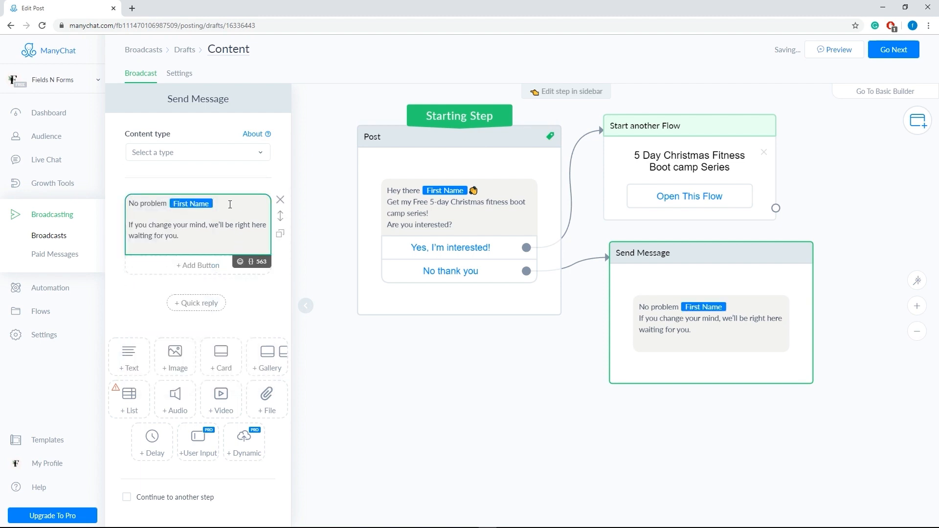
type("!")
key("BackSpace")
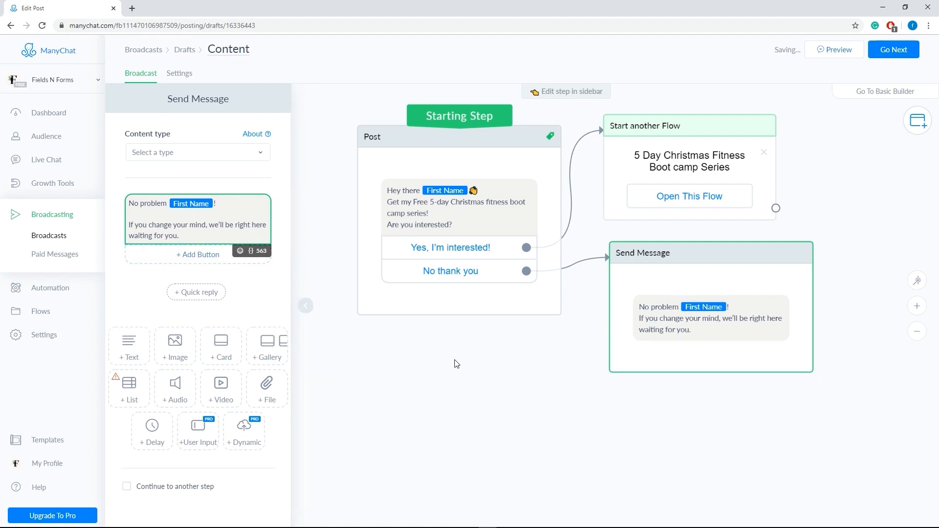
Step: Add a "Learn more" button to the "No problem" message and link it to the existing boot camp flow step
left_click(190, 254)
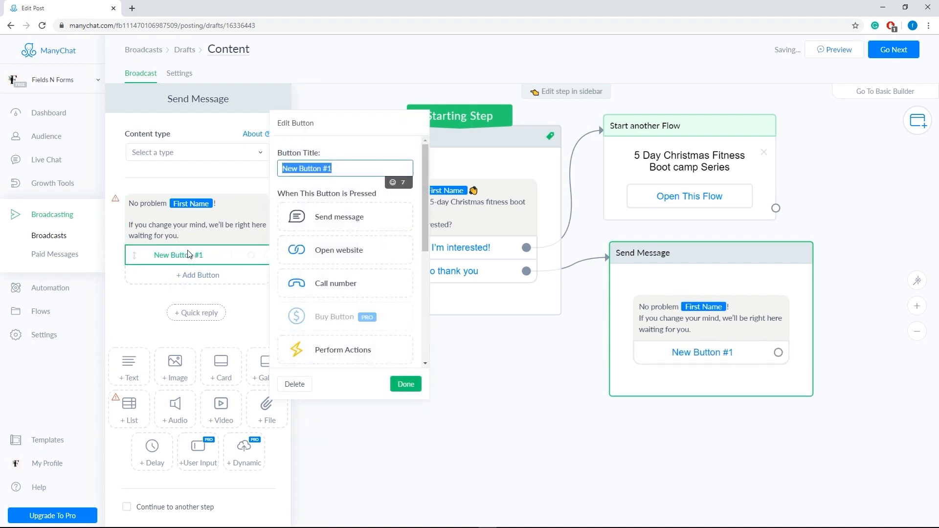
type("Learn more")
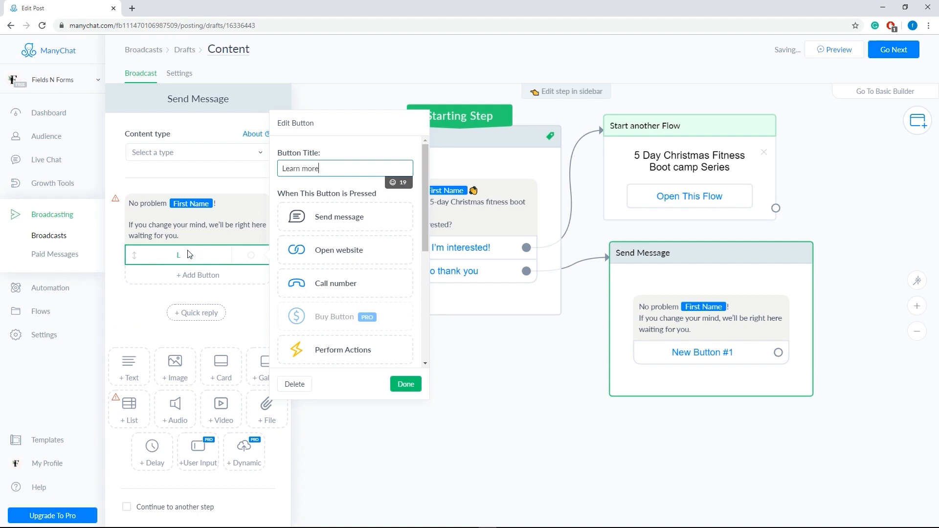
left_click(406, 385)
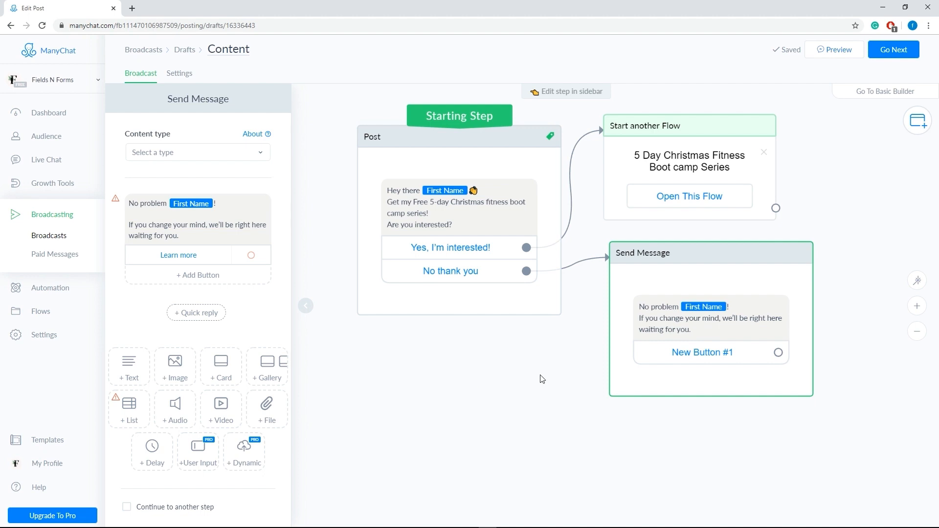
left_click(778, 352)
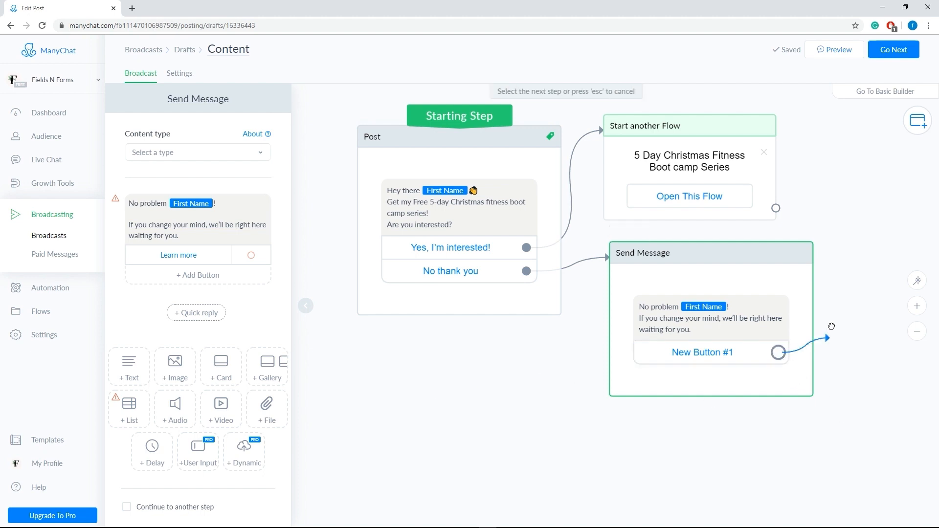
left_click(613, 139)
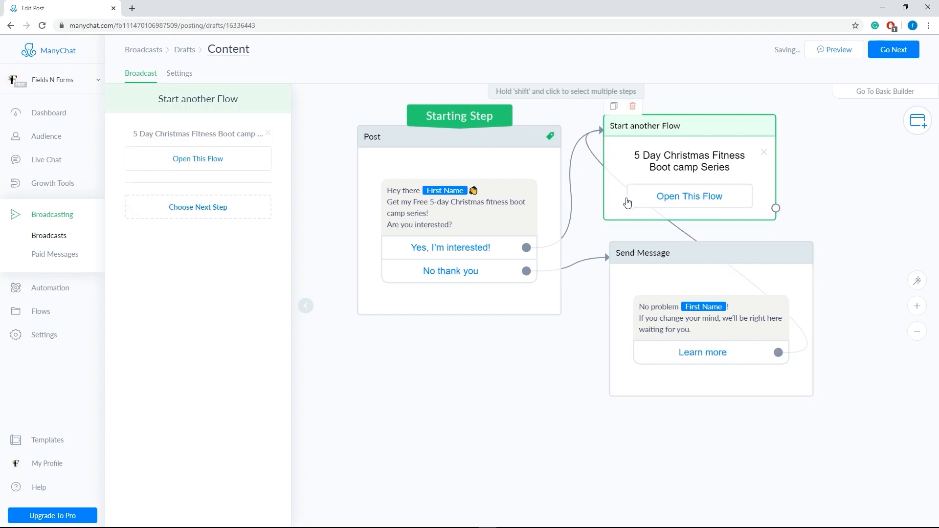
Step: Proceed to the broadcast's settings and select "Non-promotional or Mixed content (message tags applied)" as the content type
left_click(896, 51)
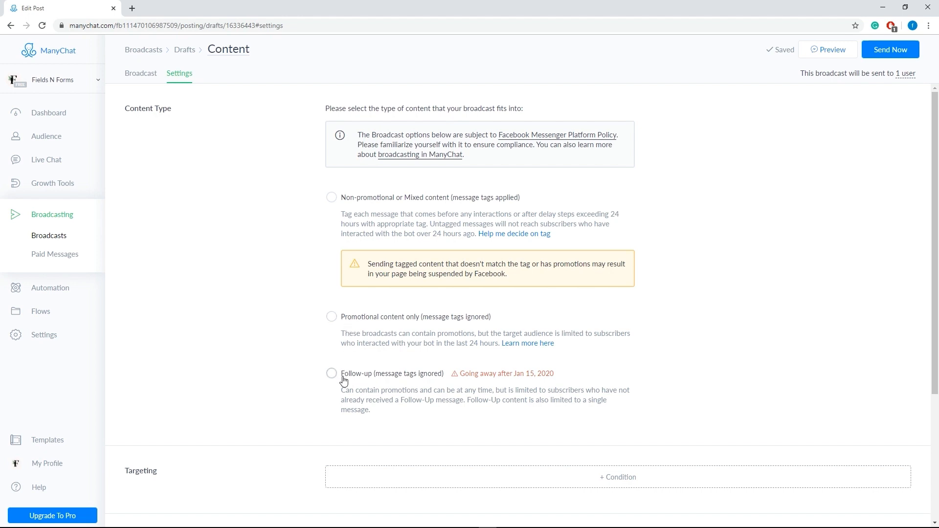
left_click(332, 198)
Step: Examine the conditions available for targeting the broadcast without adding one
left_click_drag(934, 165, 934, 263)
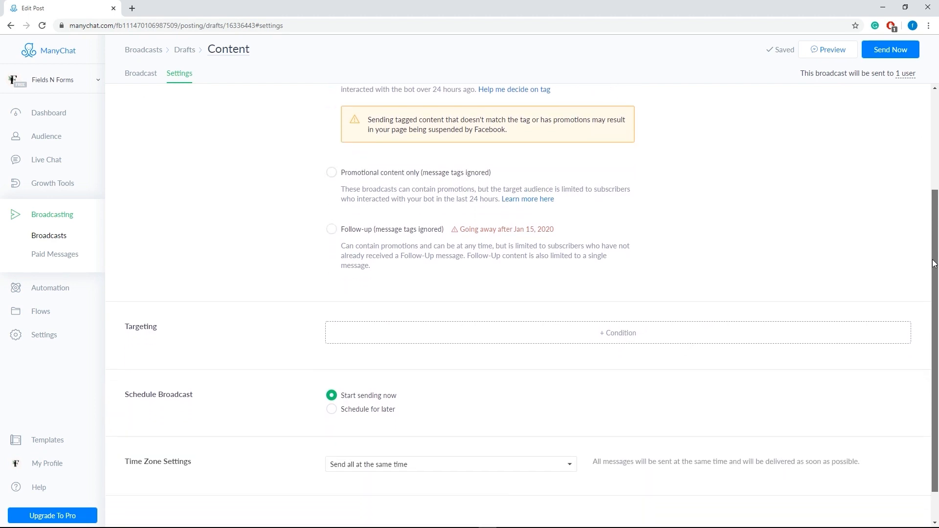
left_click(471, 335)
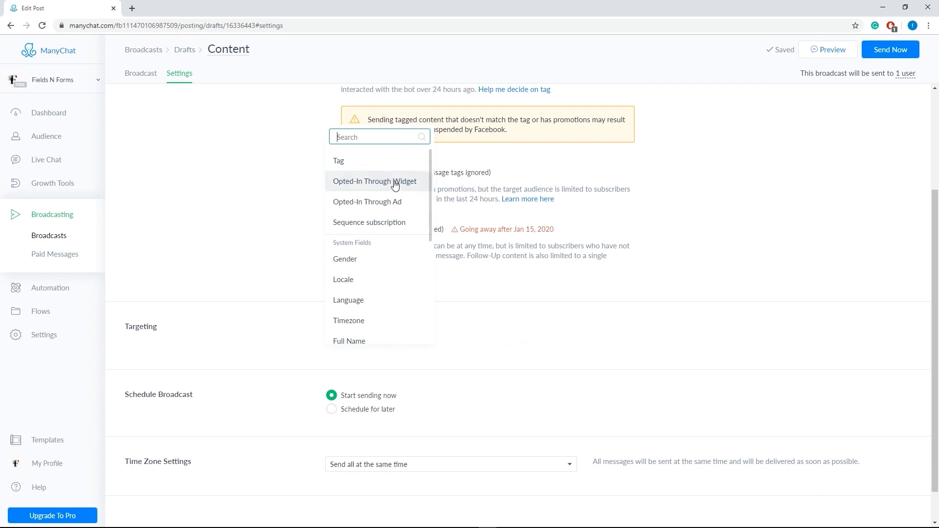
scroll(372, 300, "down", 3)
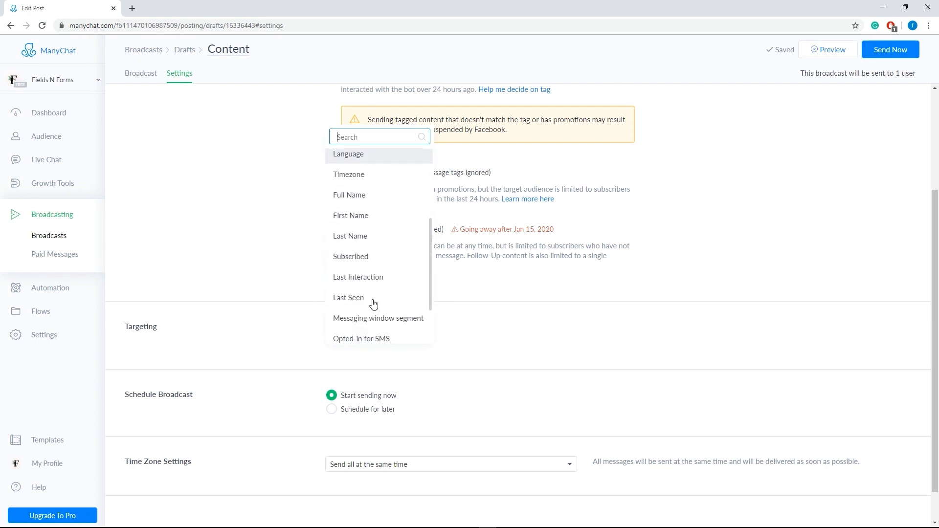
scroll(373, 303, "down", 3)
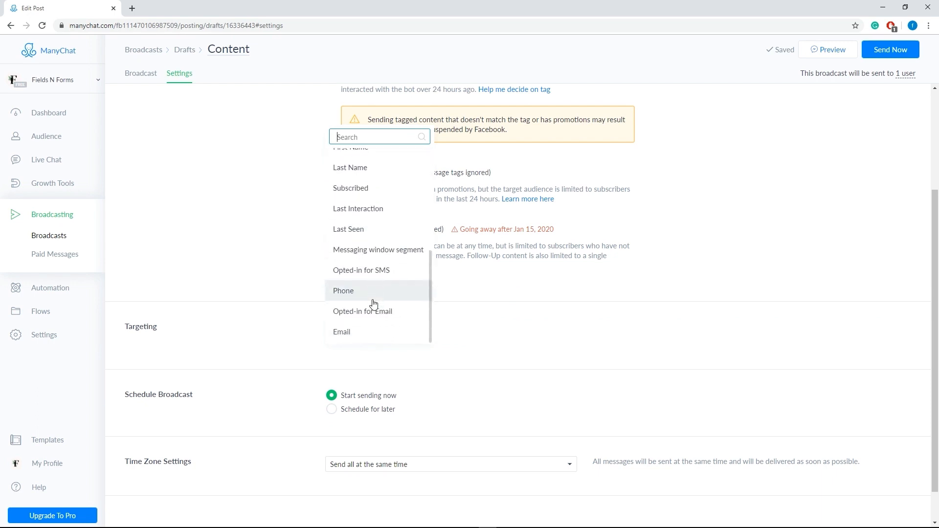
left_click(271, 298)
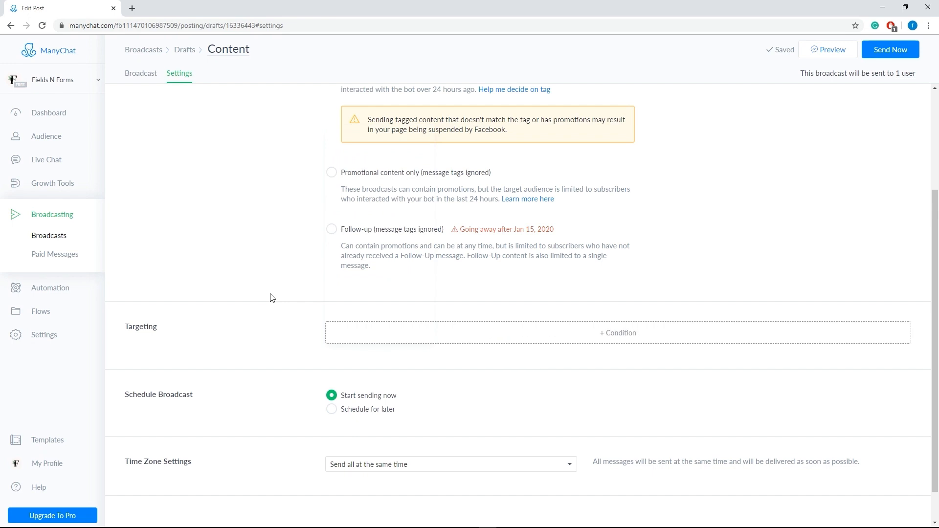
Step: Schedule the broadcast for later, on 12/20/2019 at 01:00
left_click(332, 410)
left_click(335, 433)
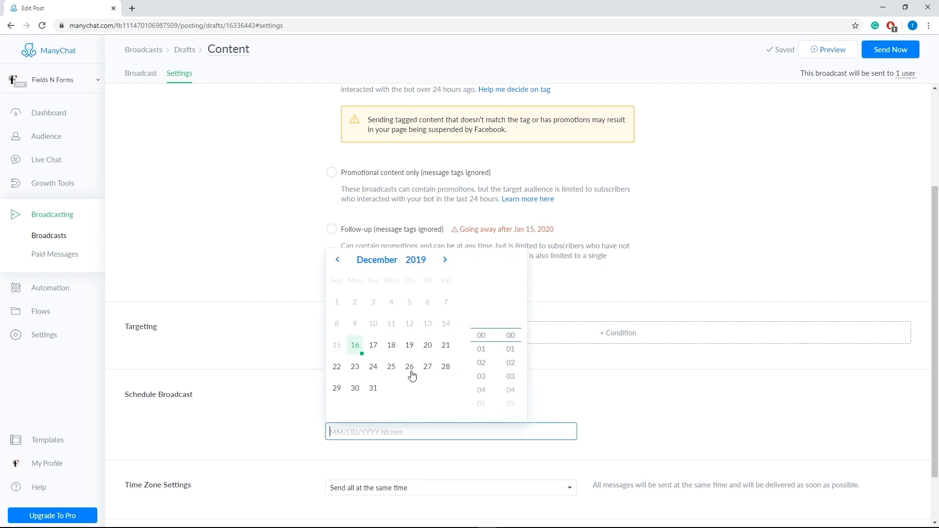
left_click(428, 345)
left_click(481, 351)
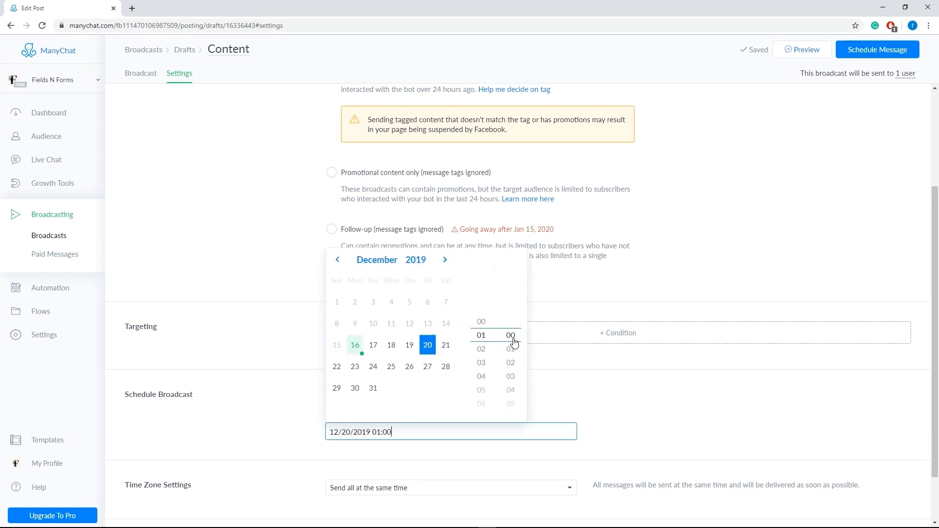
left_click(570, 390)
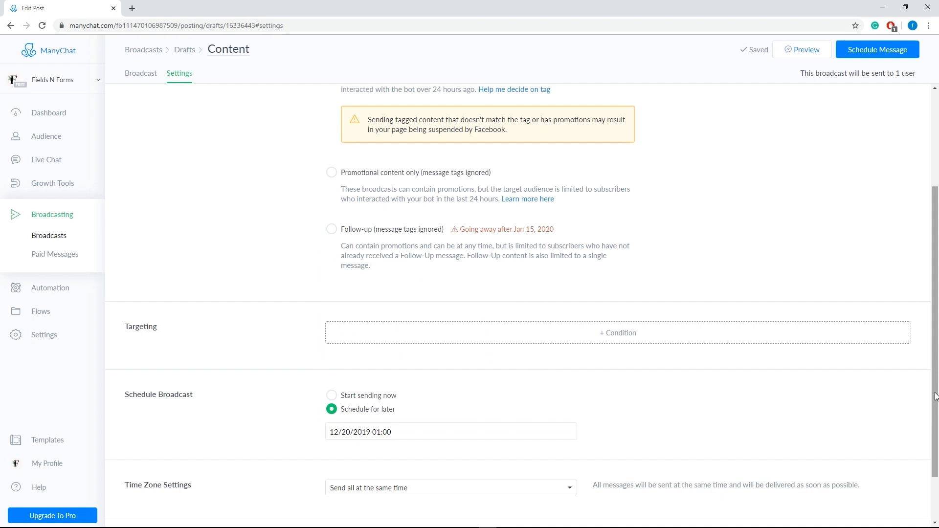
Step: Review the delivery options, keeping "Send all at the same time" for the time zone and "Regular Push" for notifications
left_click_drag(936, 396, 924, 453)
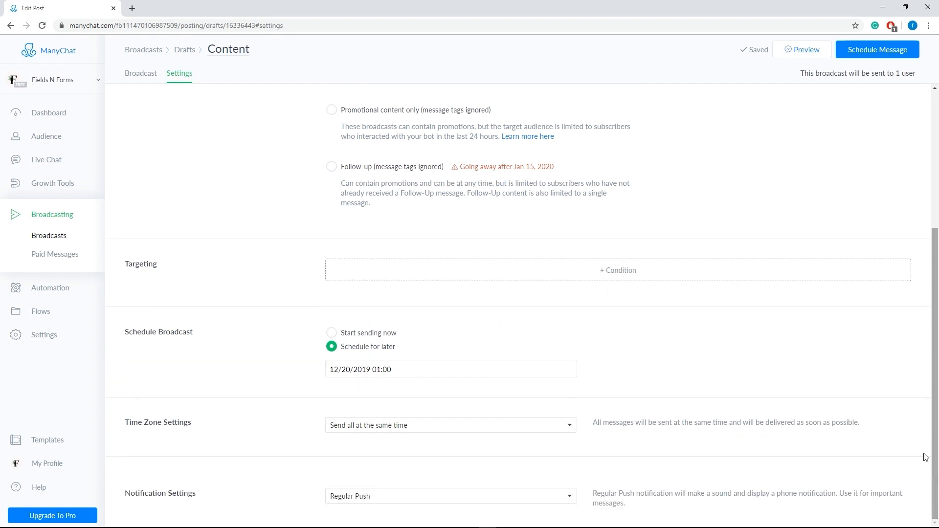
left_click(343, 431)
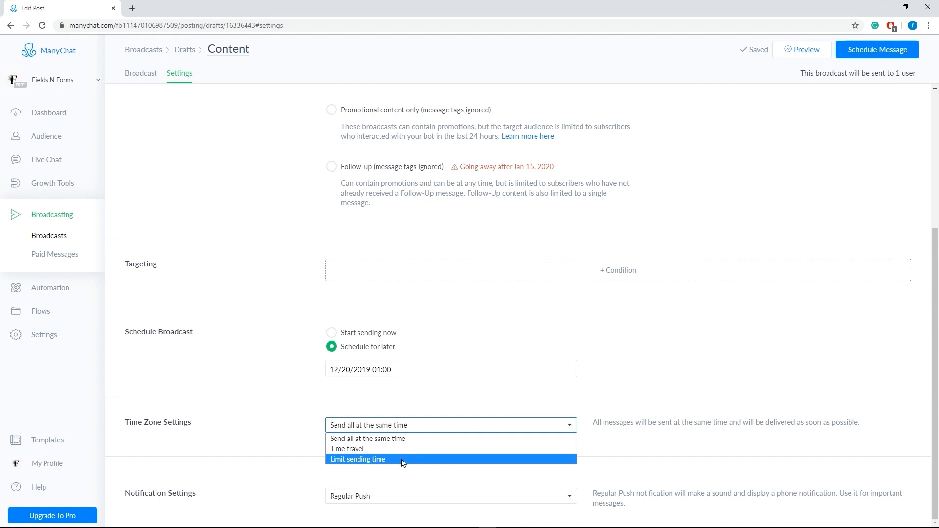
left_click(404, 438)
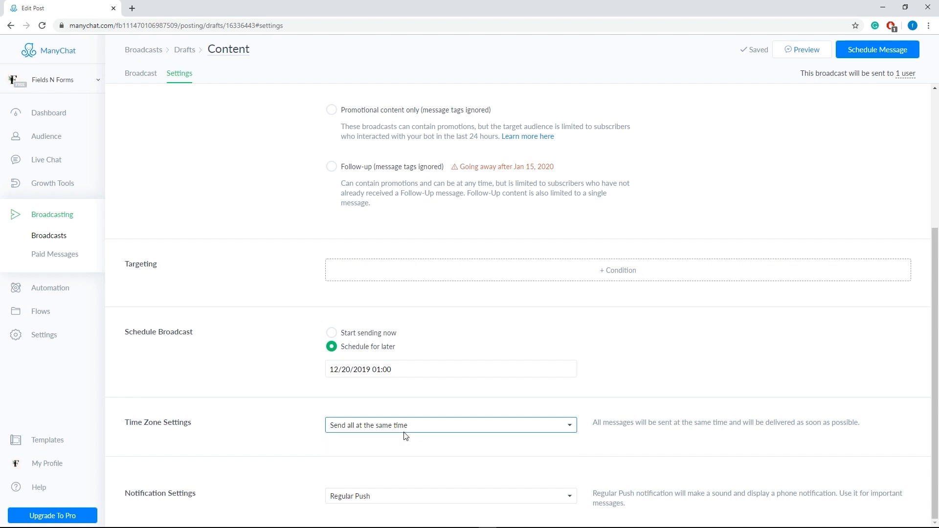
left_click(368, 496)
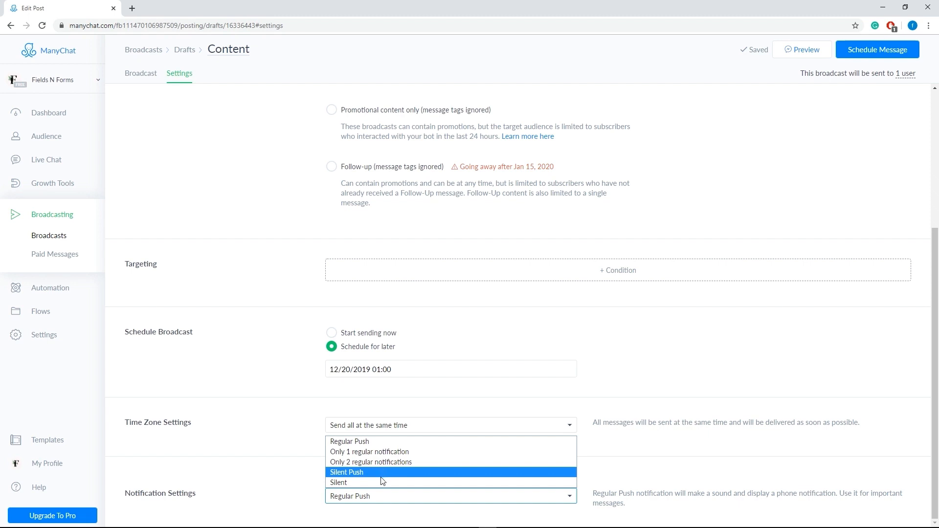
left_click(367, 442)
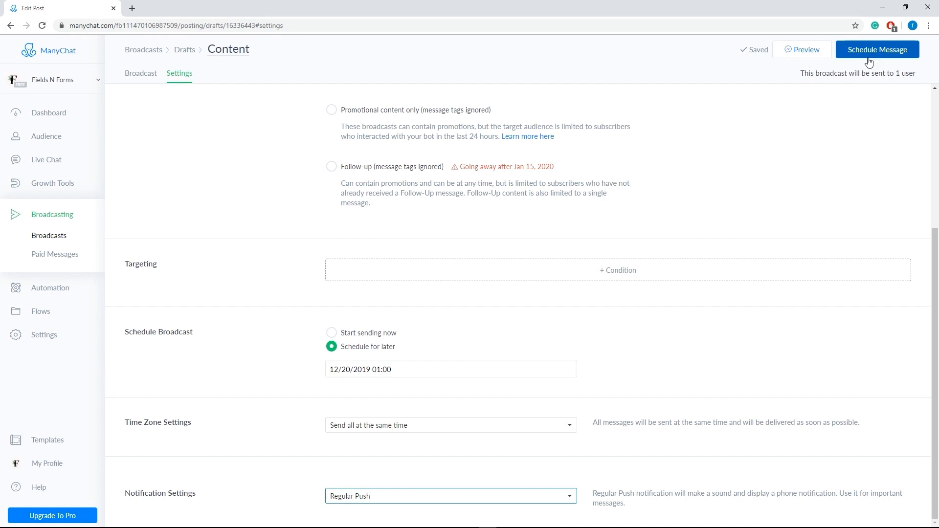
Step: Go to the automation sequences and view the form for creating a new sequence, closing it without creating one
left_click(60, 297)
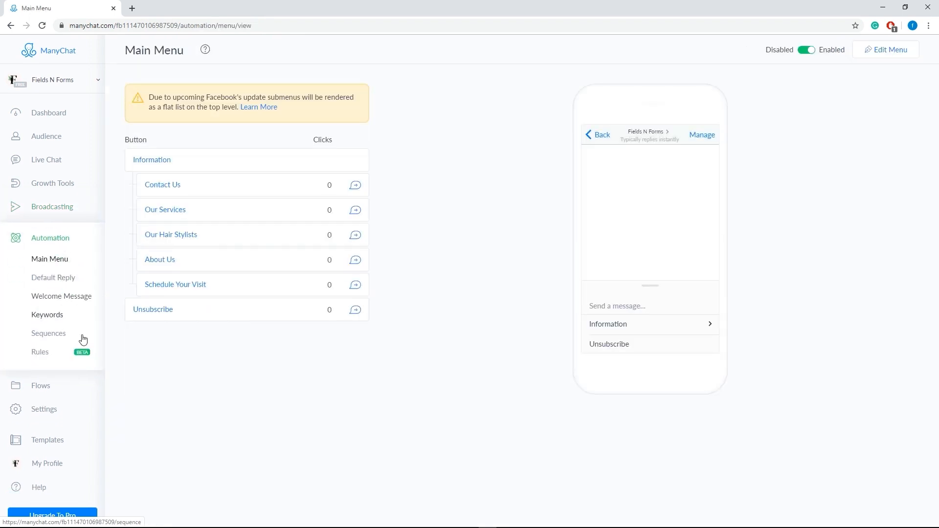
left_click(47, 336)
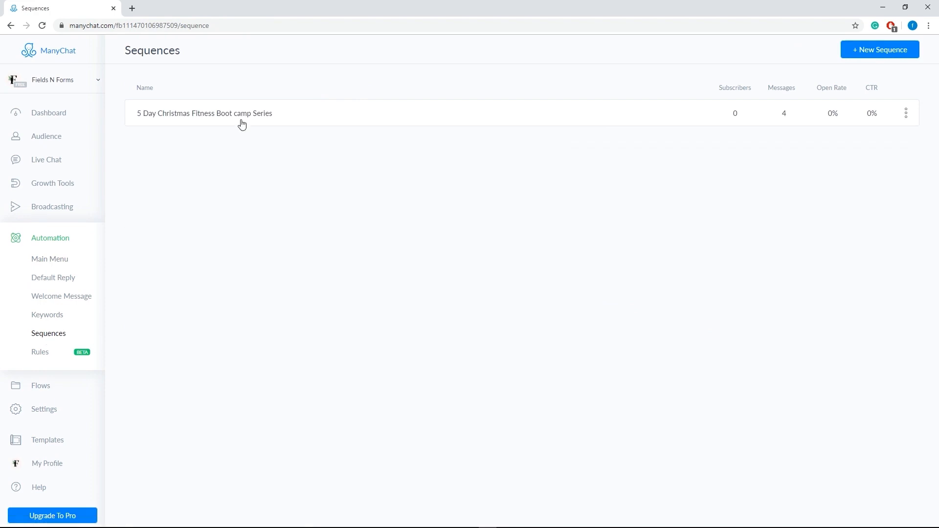
left_click(860, 54)
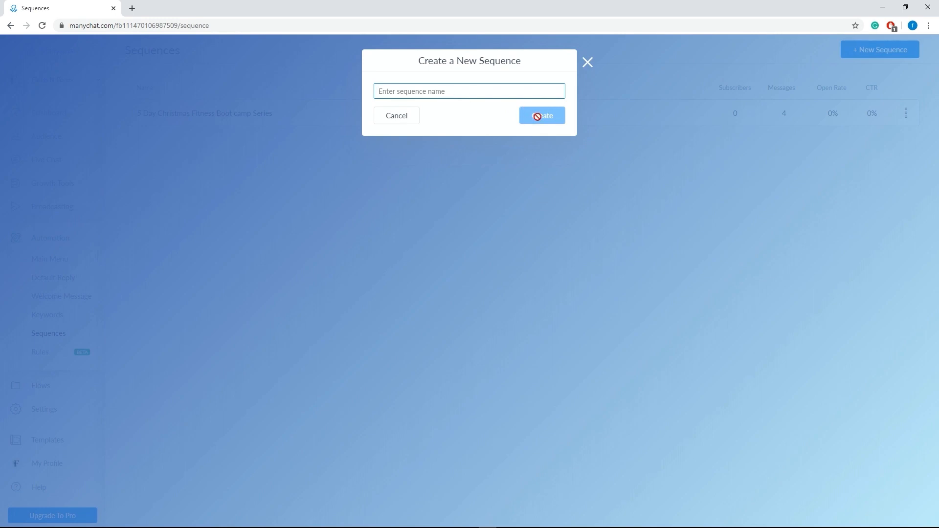
left_click(588, 62)
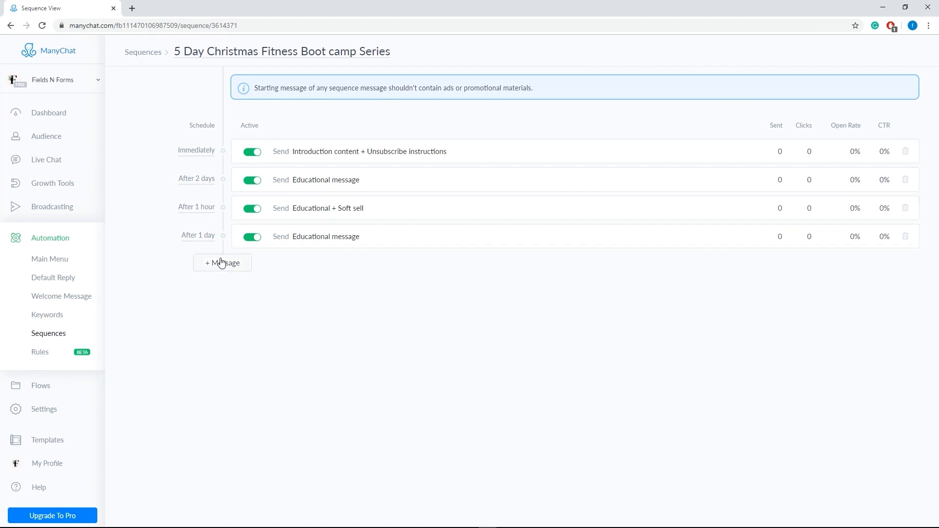
Step: Open the 5 Day Christmas Fitness Boot camp Series sequence and view the schedule options of its last message
left_click(210, 241)
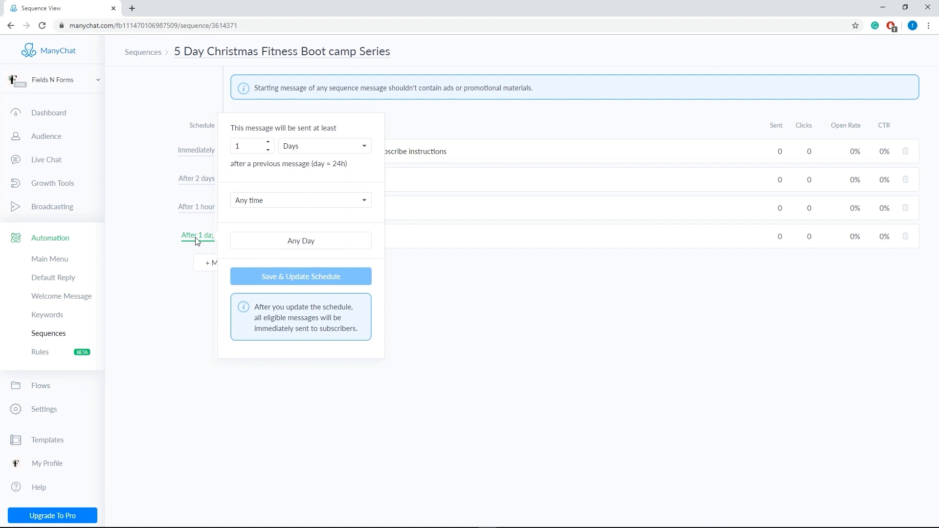
left_click(179, 269)
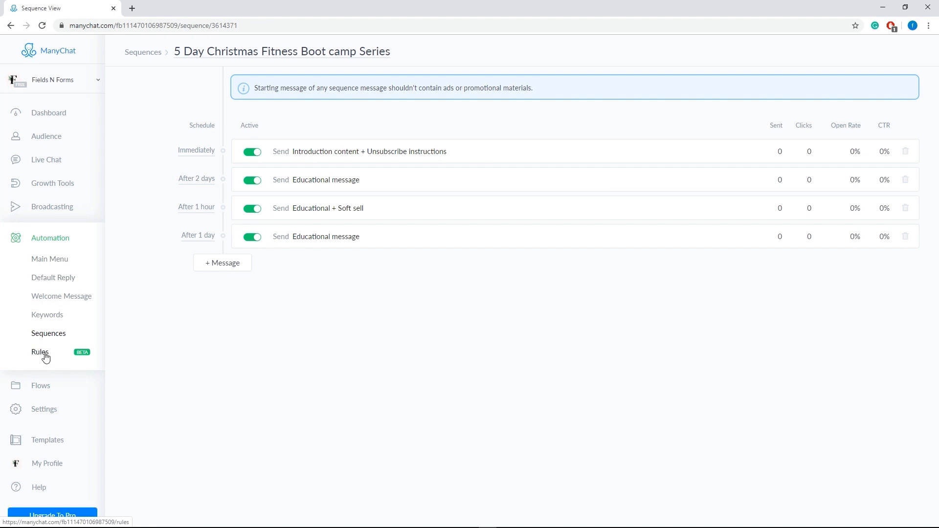
Step: Open the Flows section and compare its grid and list layouts, ending with the list
left_click(49, 389)
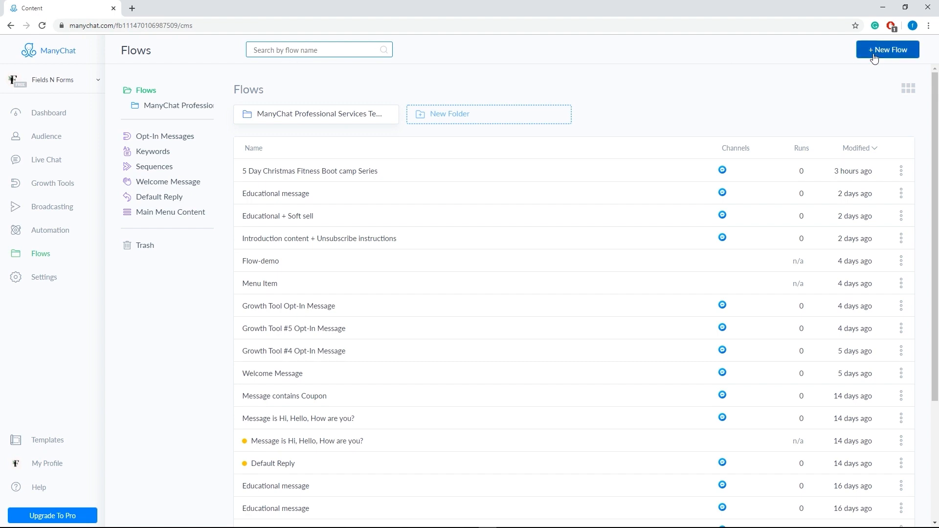
left_click(908, 89)
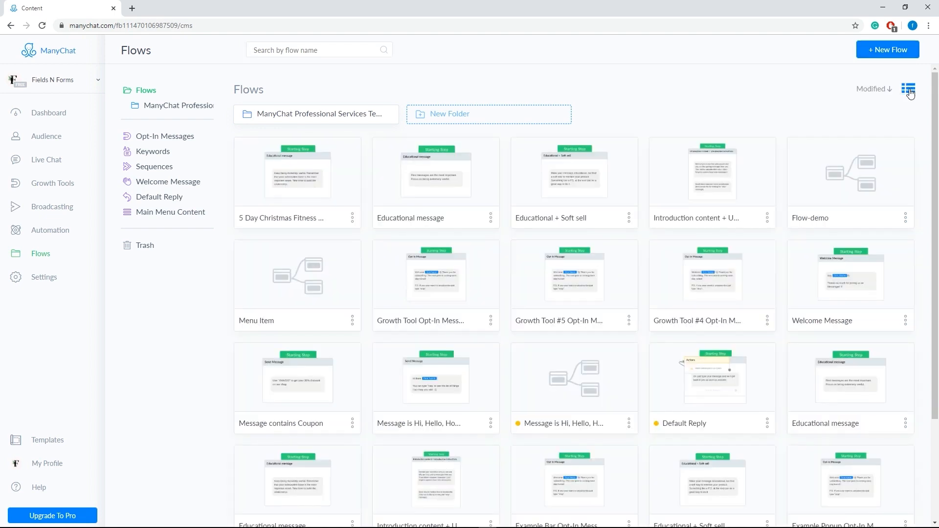
left_click(908, 89)
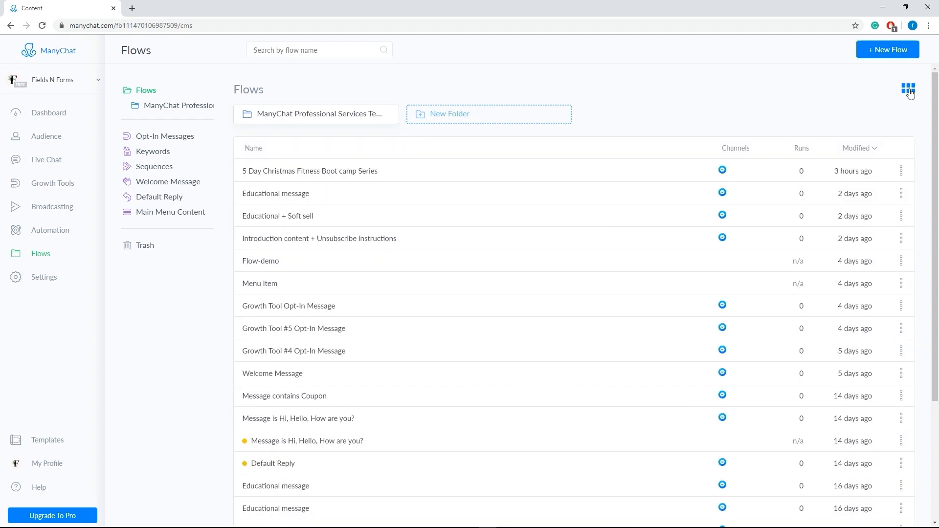
left_click(908, 89)
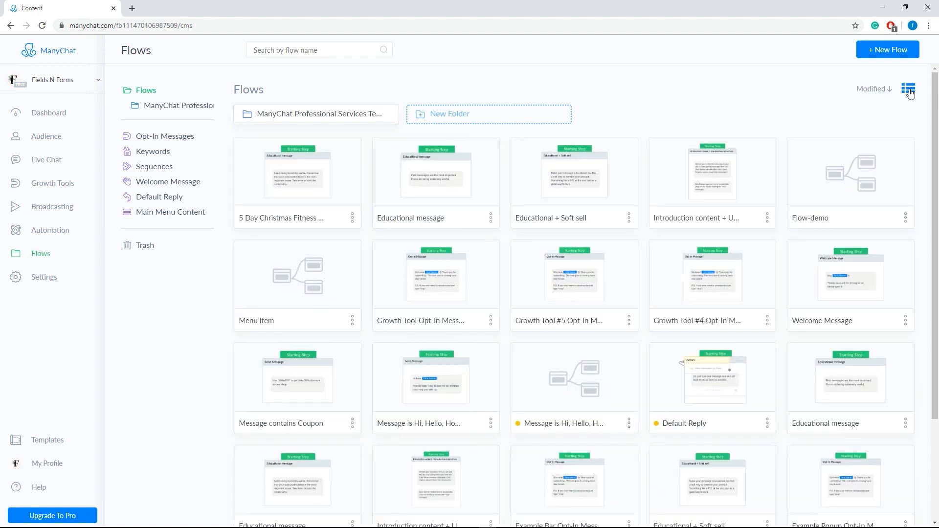
left_click(908, 89)
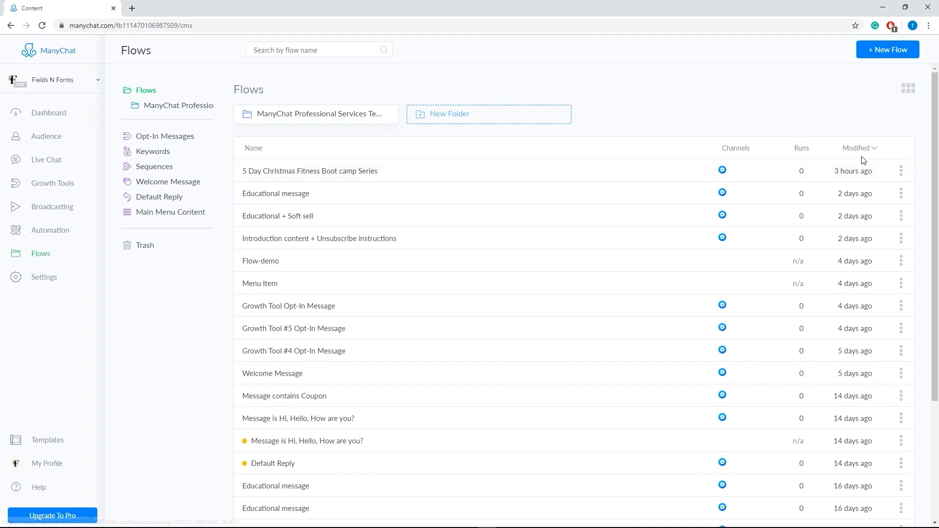
Step: View the actions available for the 5 Day Christmas Fitness Boot camp Series flow and open the flows' Trash
left_click(900, 172)
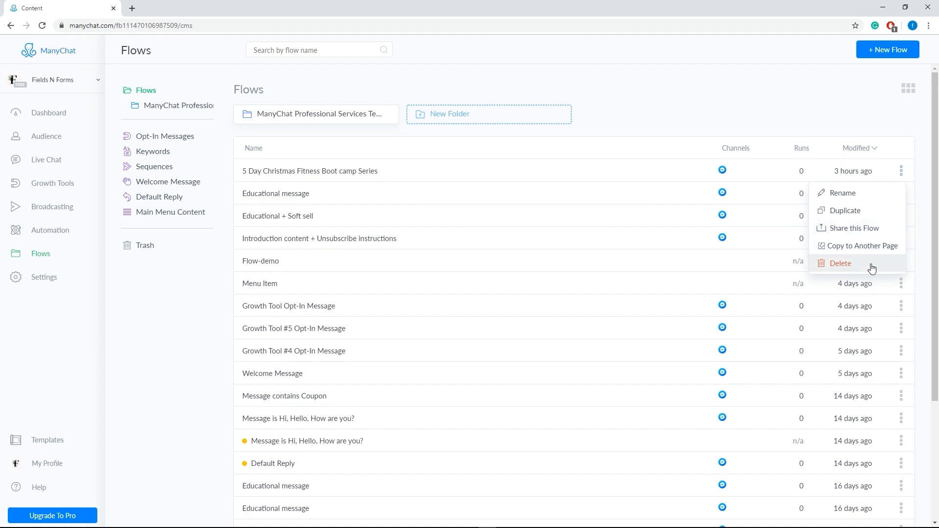
left_click(150, 247)
left_click(150, 248)
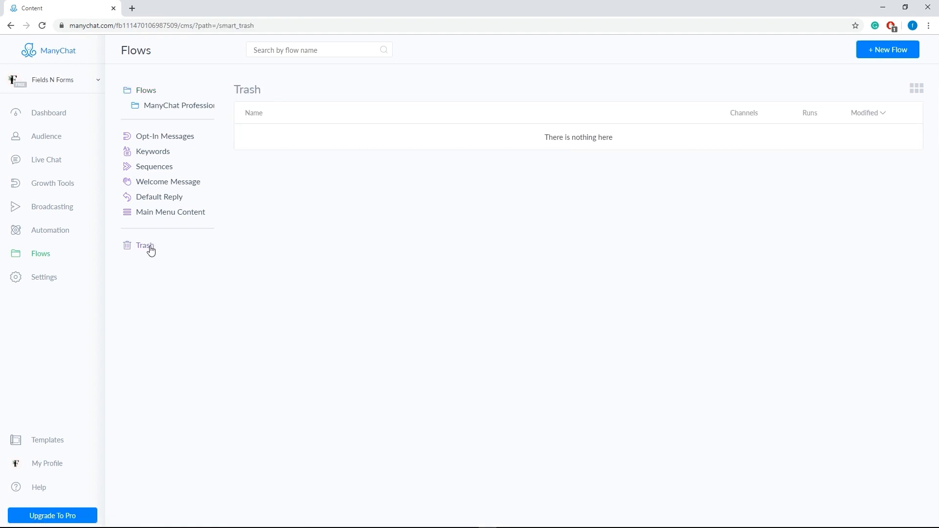